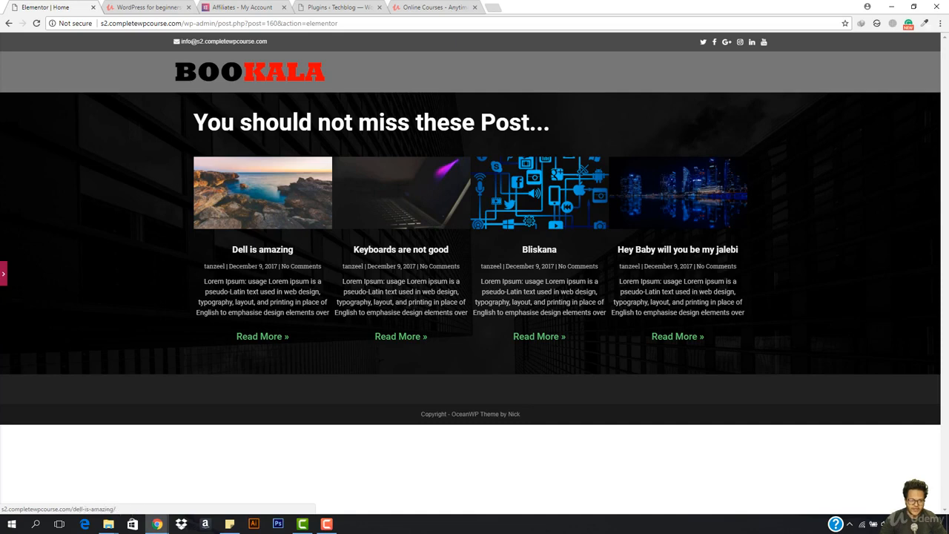
- Add an Animated Headline widget above the "You should not miss these Post..." heading and align it left
left_click(3, 276)
scroll(341, 297, "down", 1)
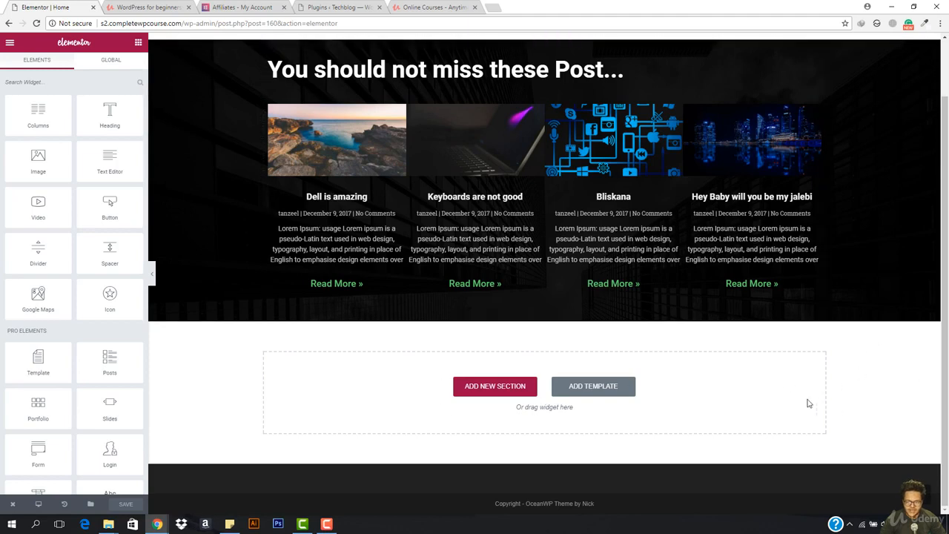
scroll(732, 402, "up", 1)
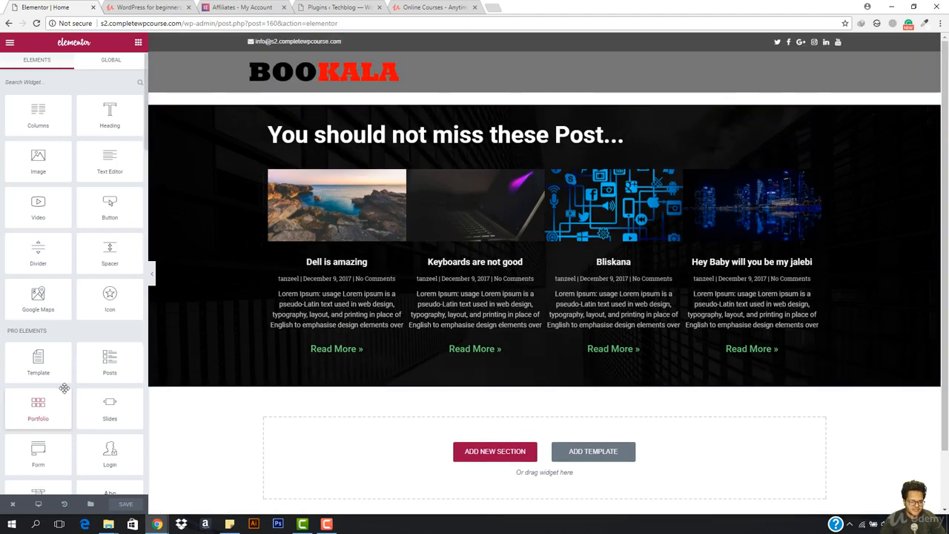
scroll(65, 389, "down", 1)
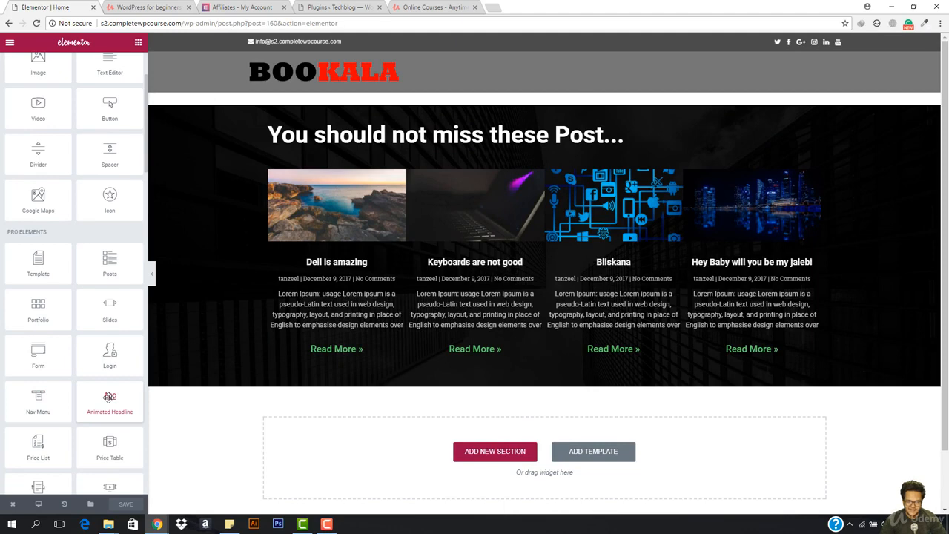
left_click_drag(107, 398, 384, 128)
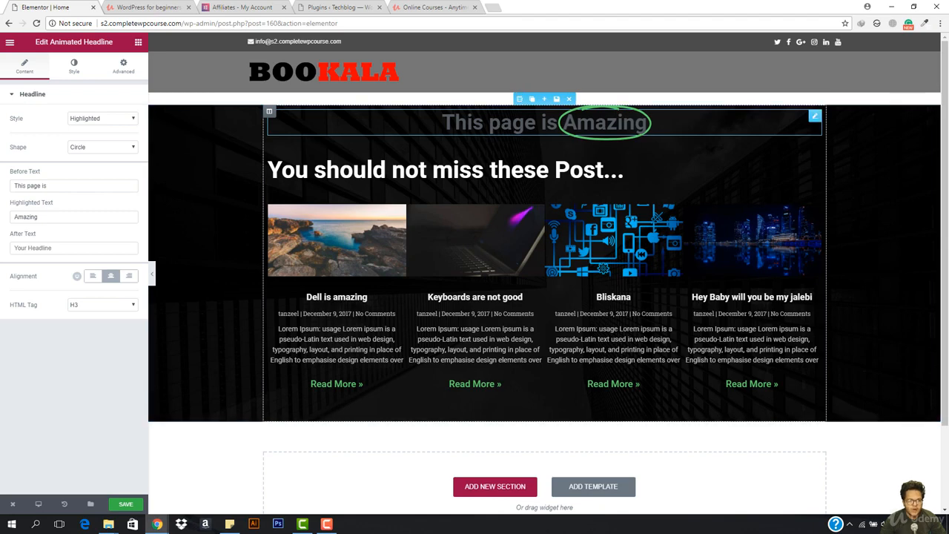
left_click(92, 277)
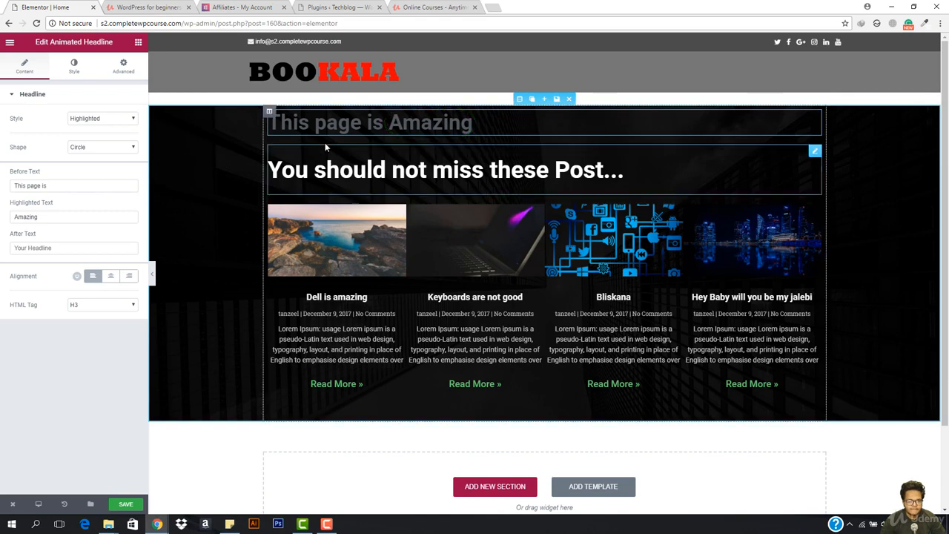
- Set the animated headline's text before the highlight to "You Should Not Miss These"
triple_click(69, 186)
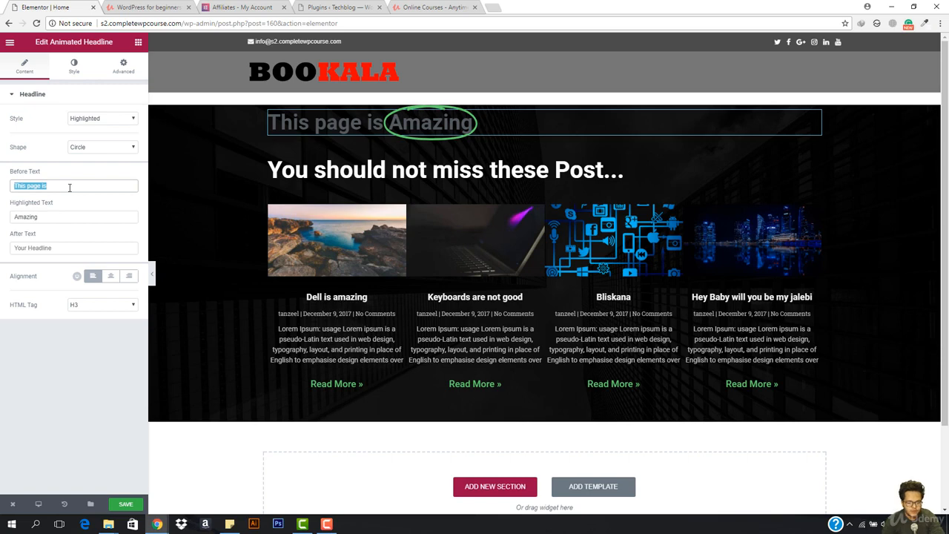
type("You")
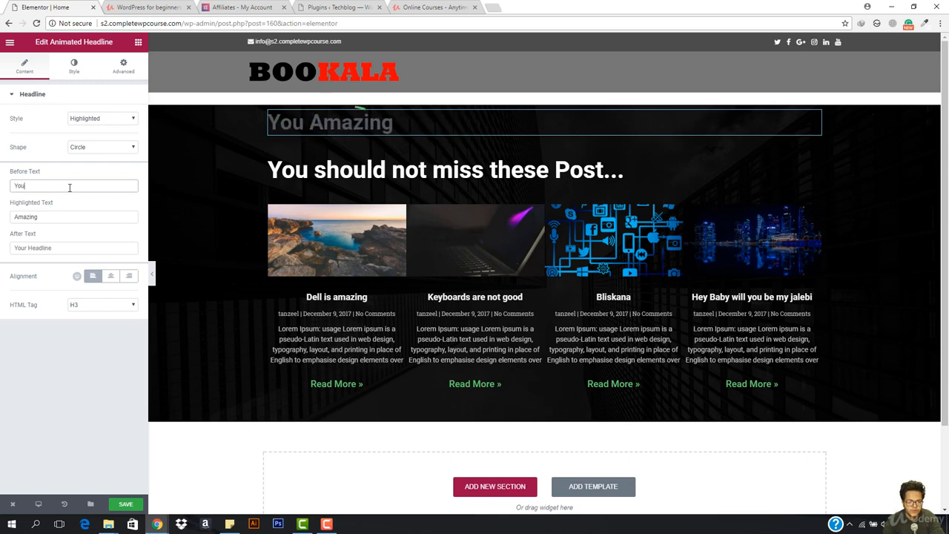
type(" Should")
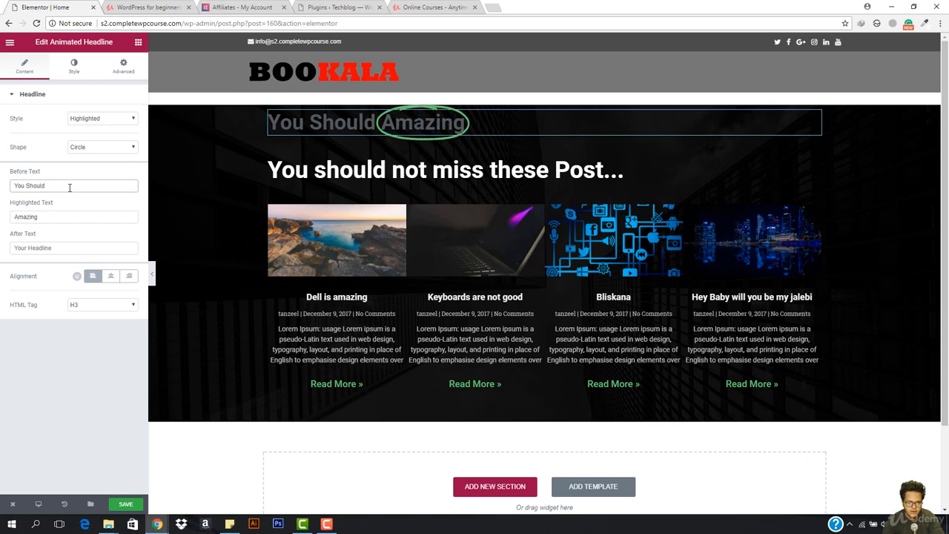
type(" N")
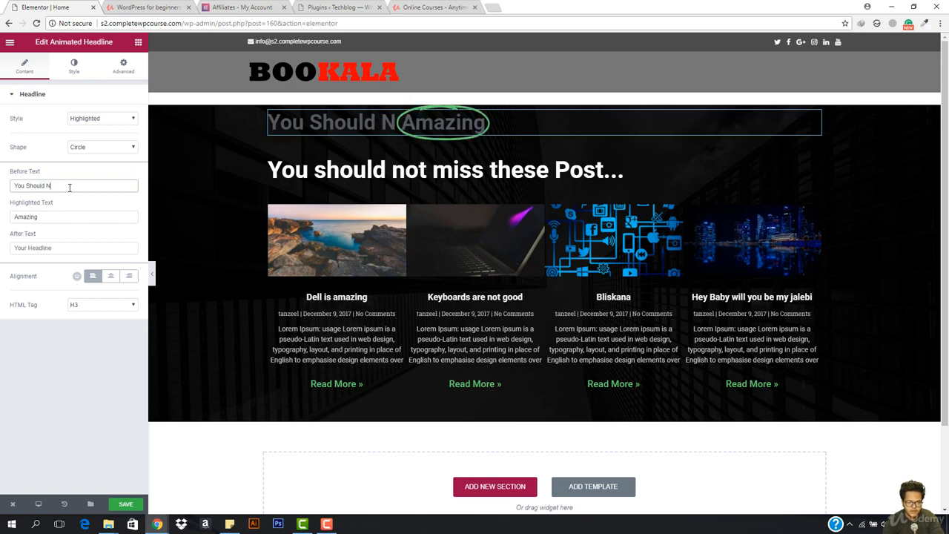
type("ot M")
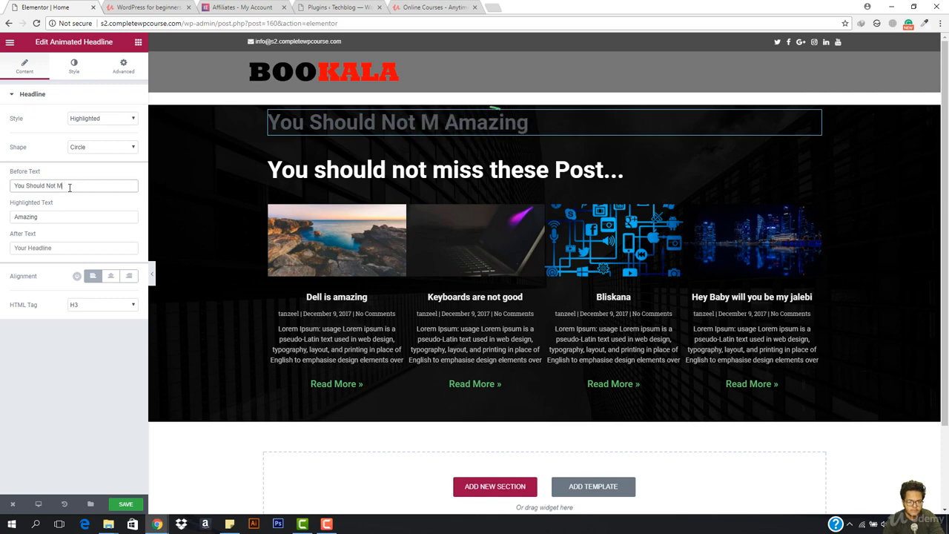
type("iss T")
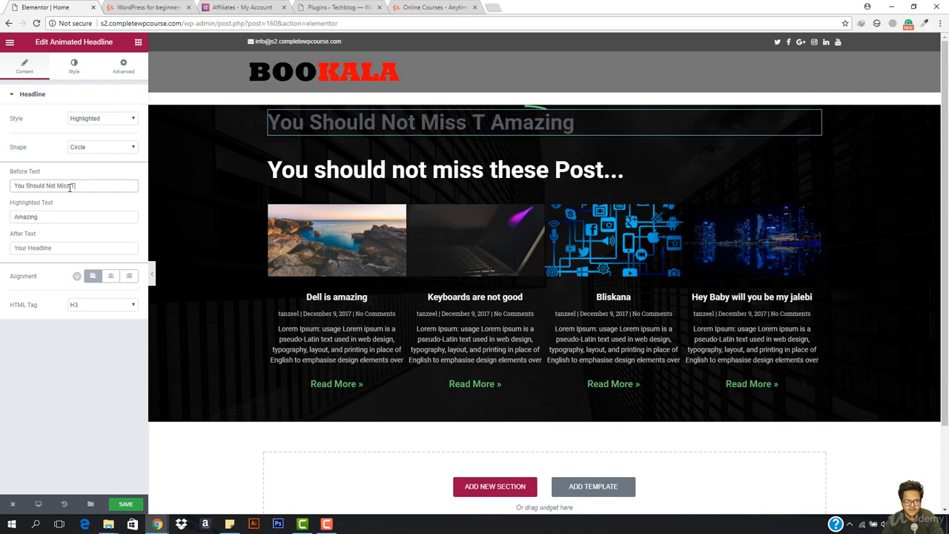
type("her")
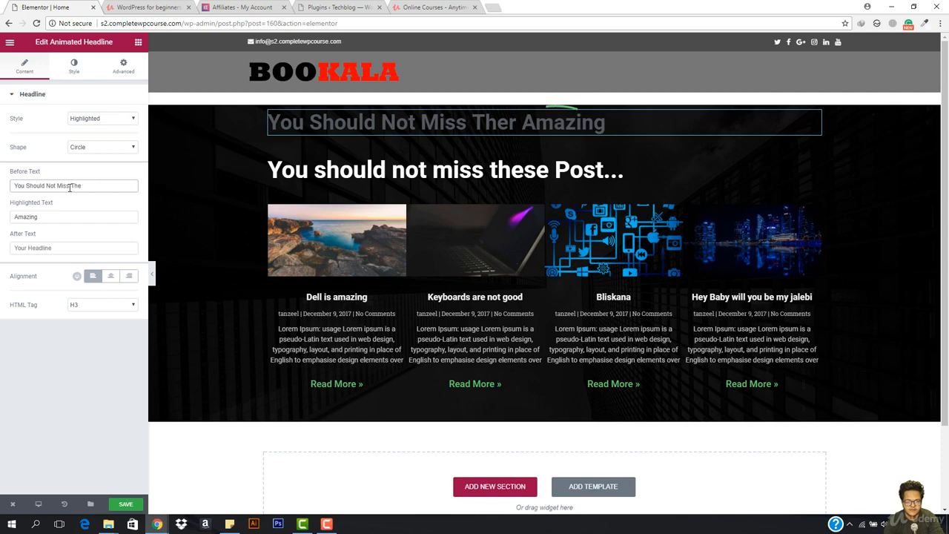
key("BackSpace")
type("se")
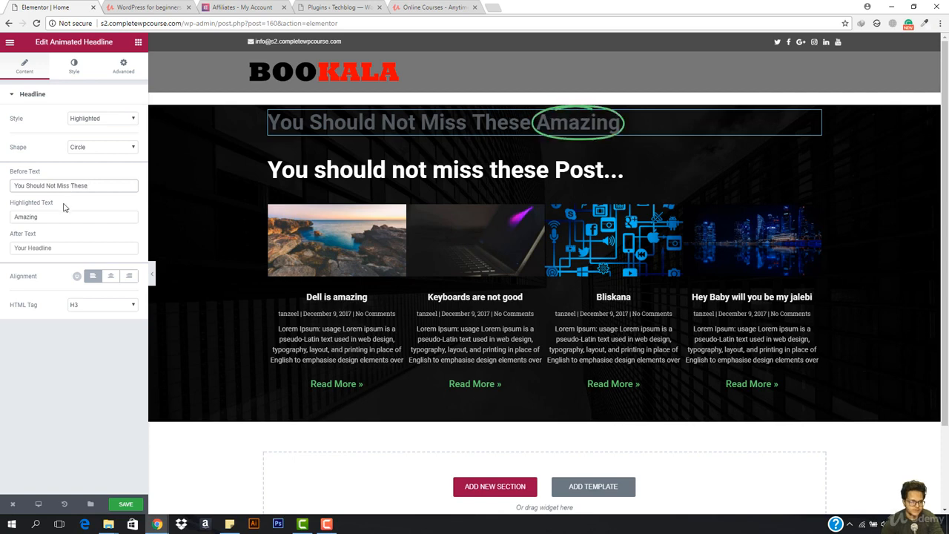
- Set the headline's highlighted text to "Posts" and the text after it to "..."
left_click(61, 217)
double_click(59, 218)
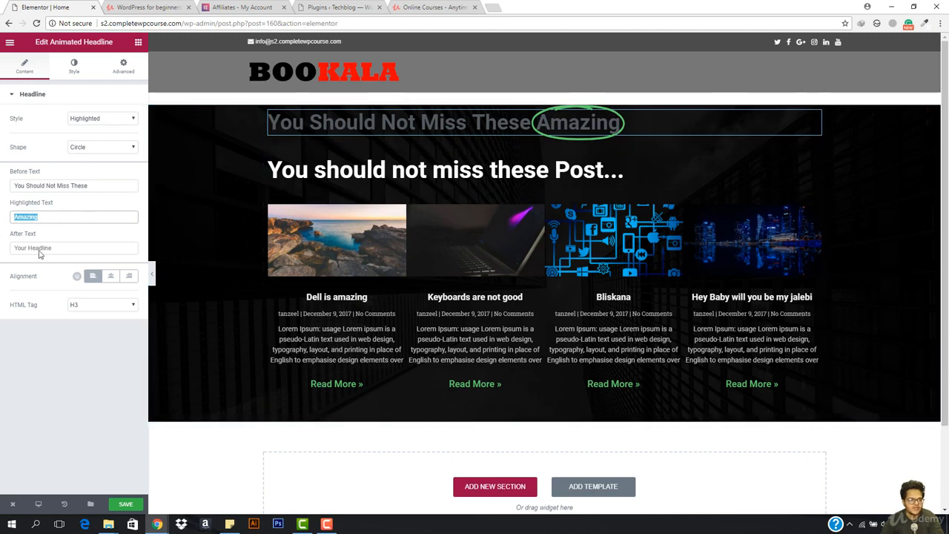
type("Posts")
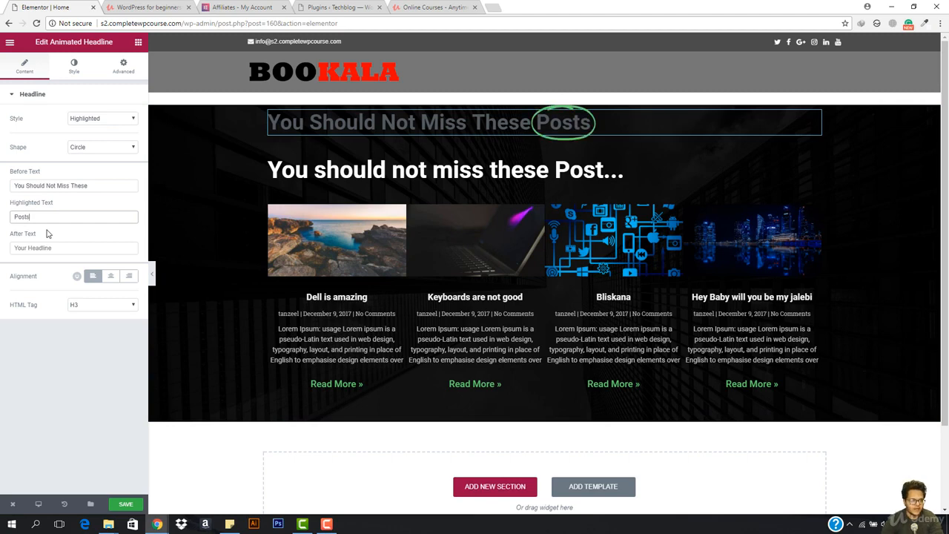
left_click(44, 252)
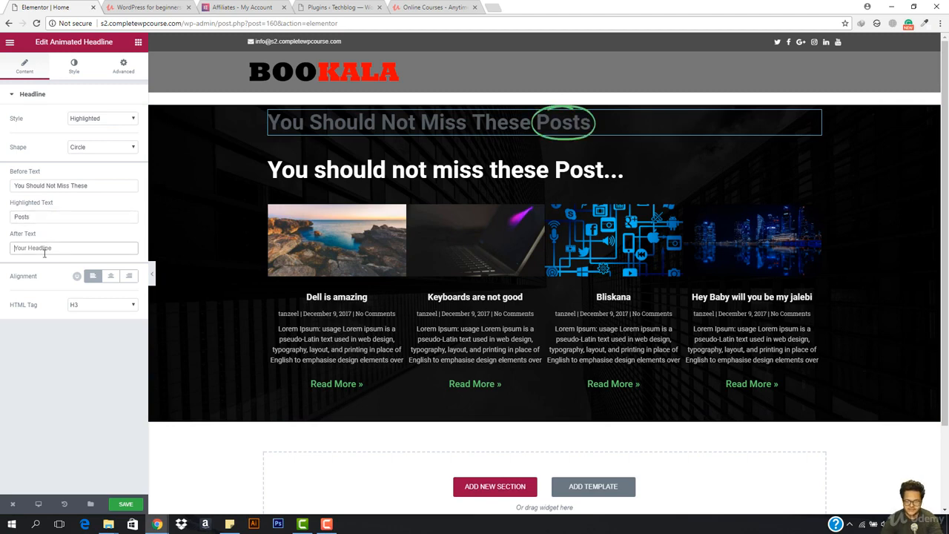
type("...")
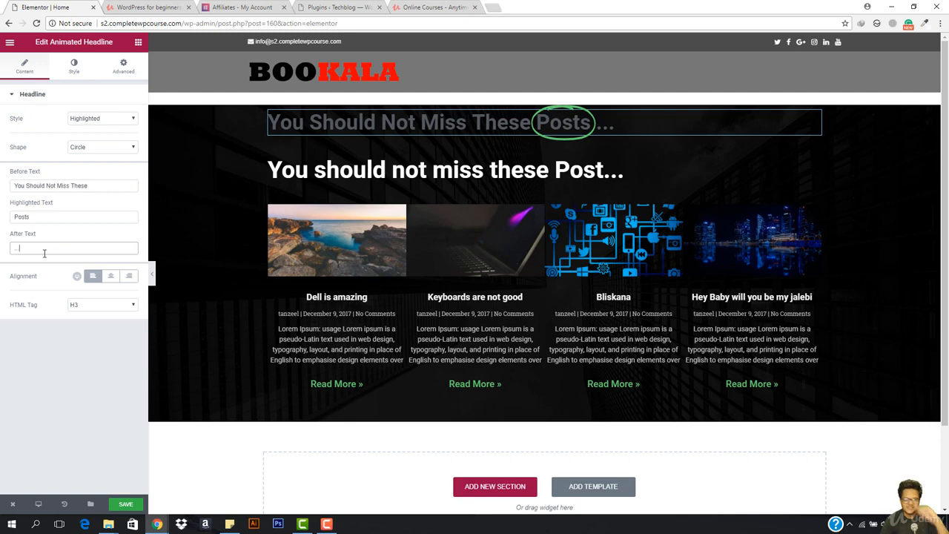
- Try the Curly, Underline, Double and Double Underline shapes on the headline's highlighted word
left_click(104, 119)
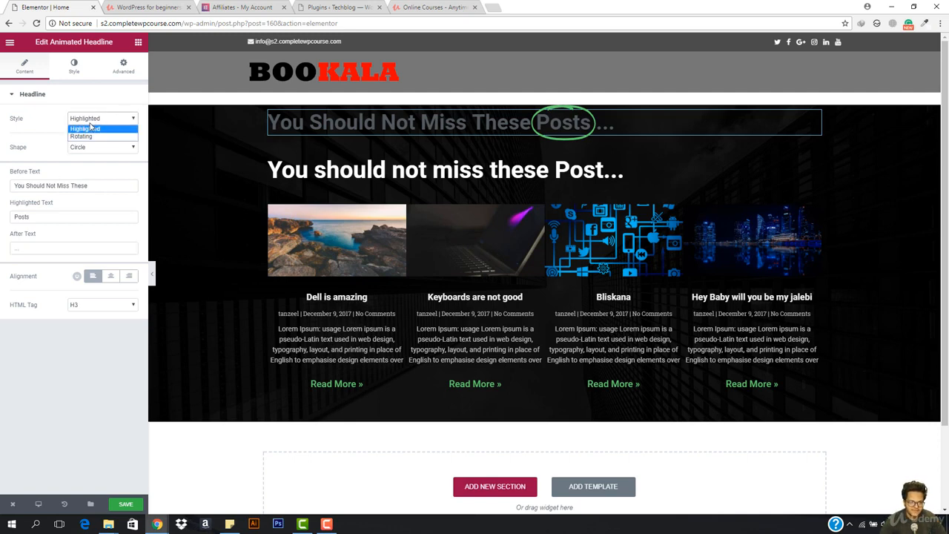
left_click(26, 147)
left_click(98, 148)
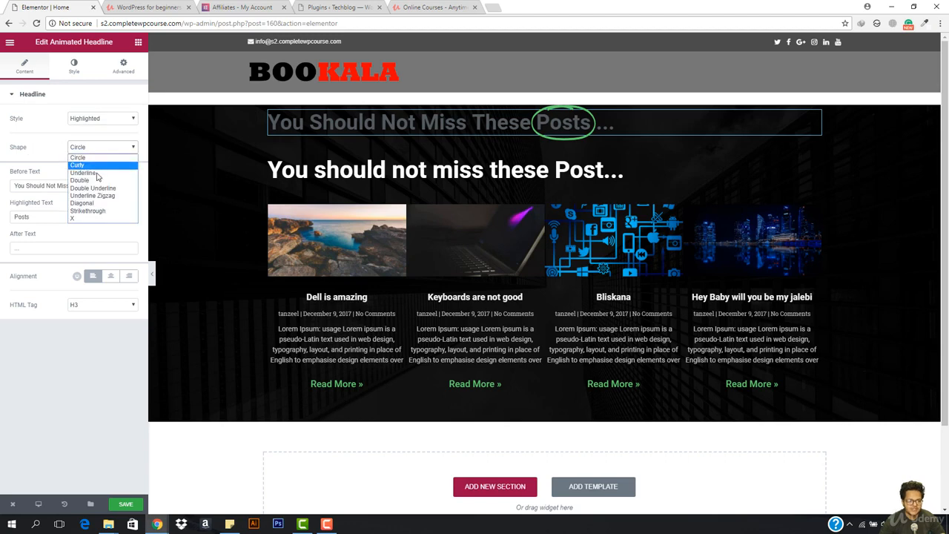
left_click(94, 165)
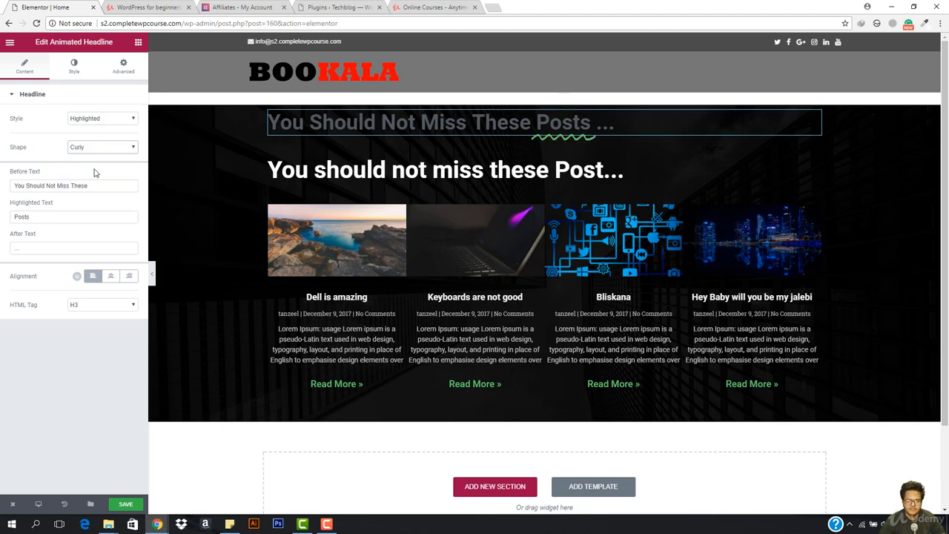
left_click(103, 148)
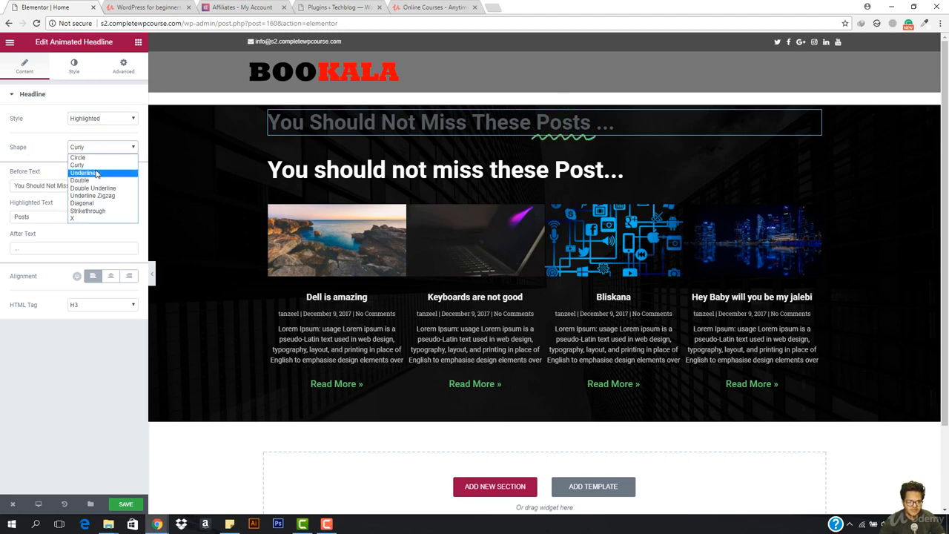
left_click(95, 173)
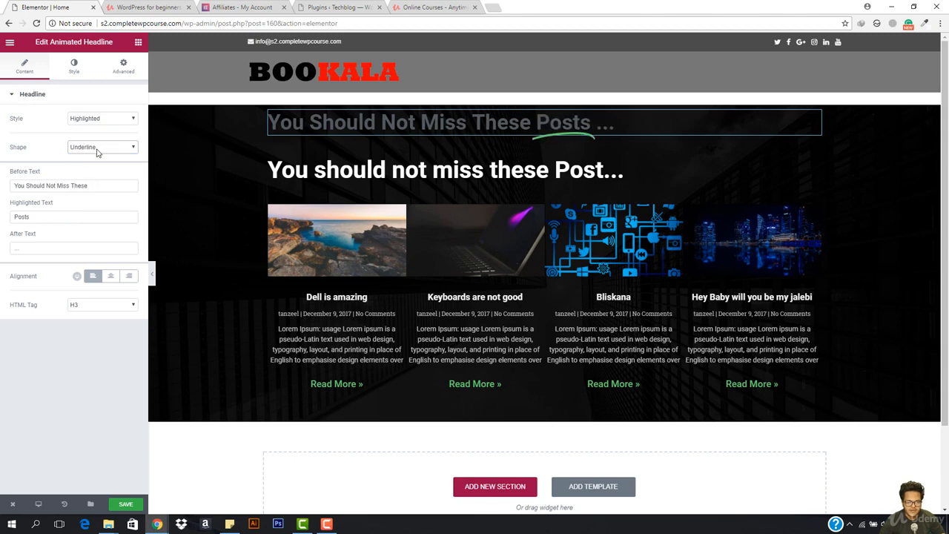
left_click(99, 148)
left_click(90, 181)
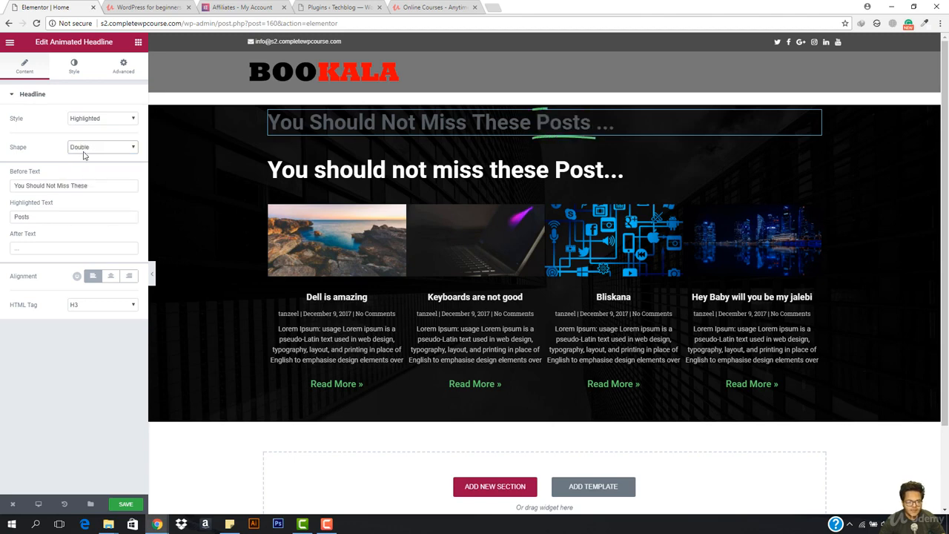
left_click(84, 154)
left_click(83, 191)
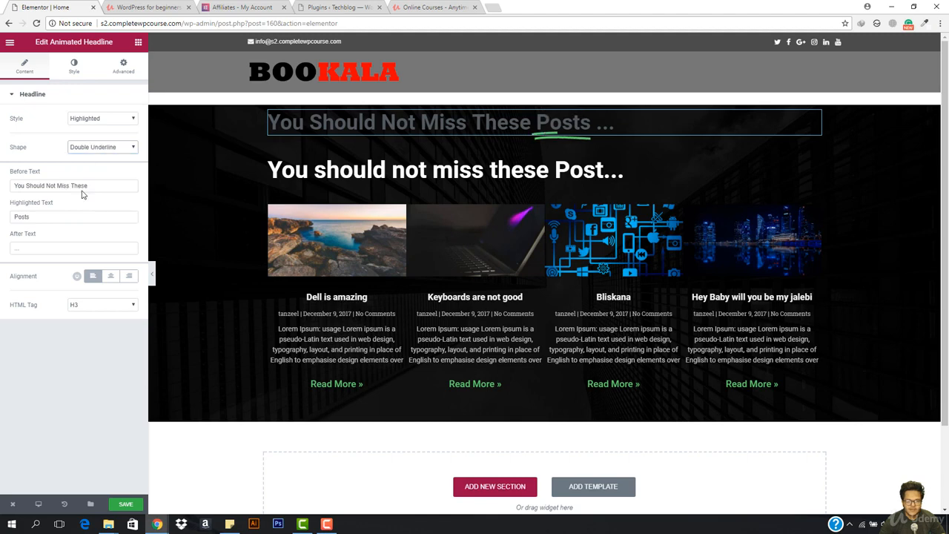
- Try the Underline Zigzag, Diagonal and Strikethrough highlight shapes, and set the shape to X
left_click(89, 150)
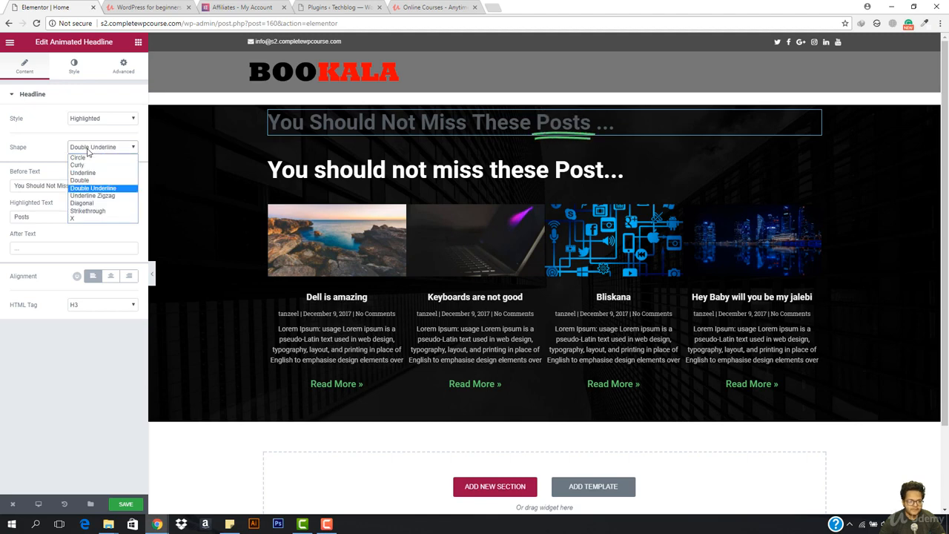
left_click(90, 197)
left_click(88, 151)
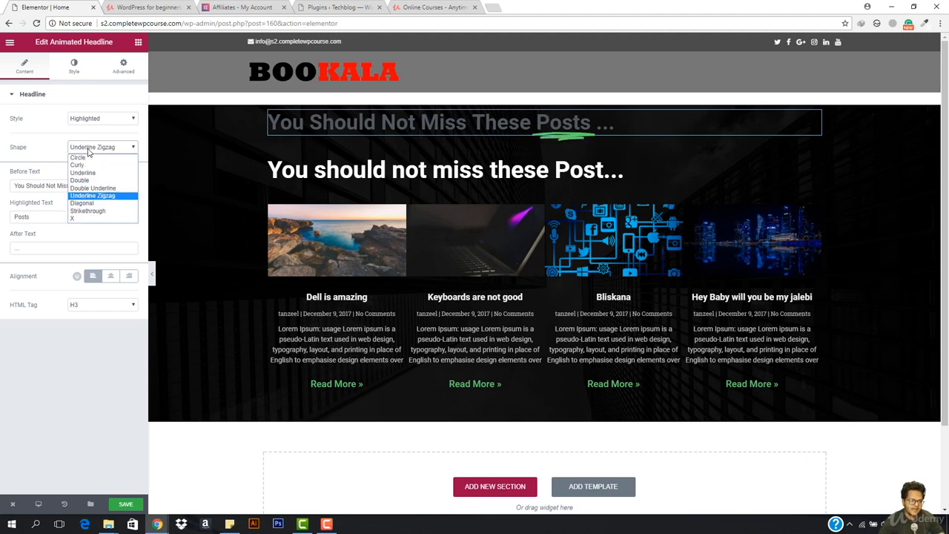
left_click(91, 203)
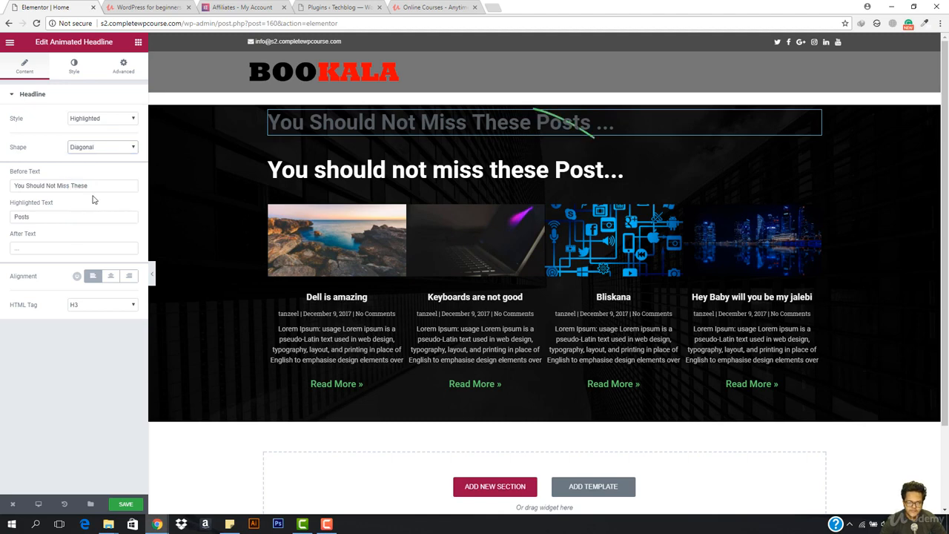
left_click(102, 151)
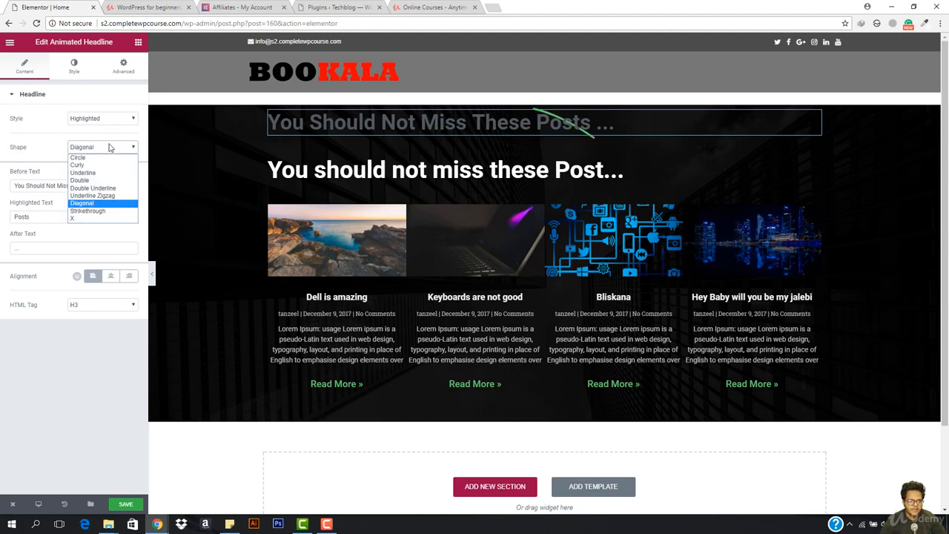
left_click(86, 211)
left_click(92, 148)
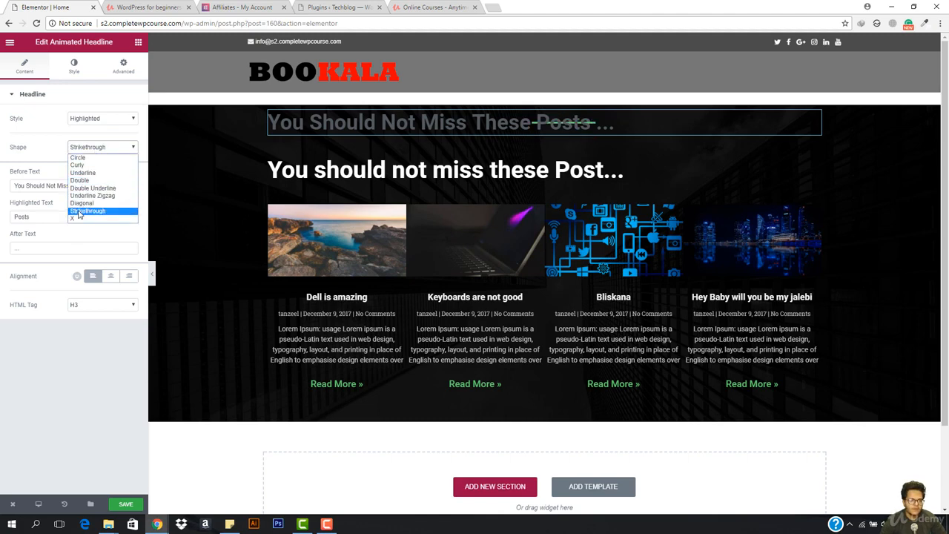
left_click(77, 220)
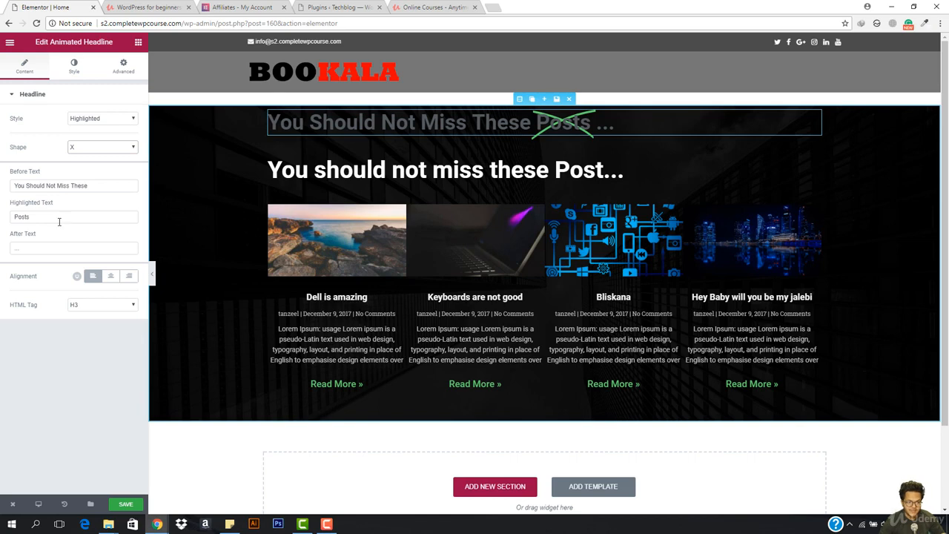
- Remove "Should" from the headline's text before the highlight and make "Should" the highlighted text instead
left_click(42, 185)
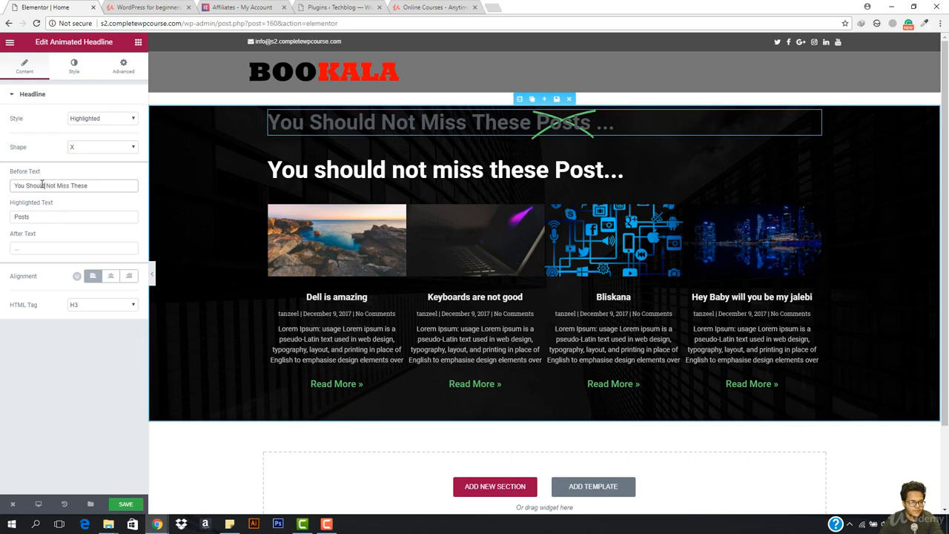
key("BackSpace")
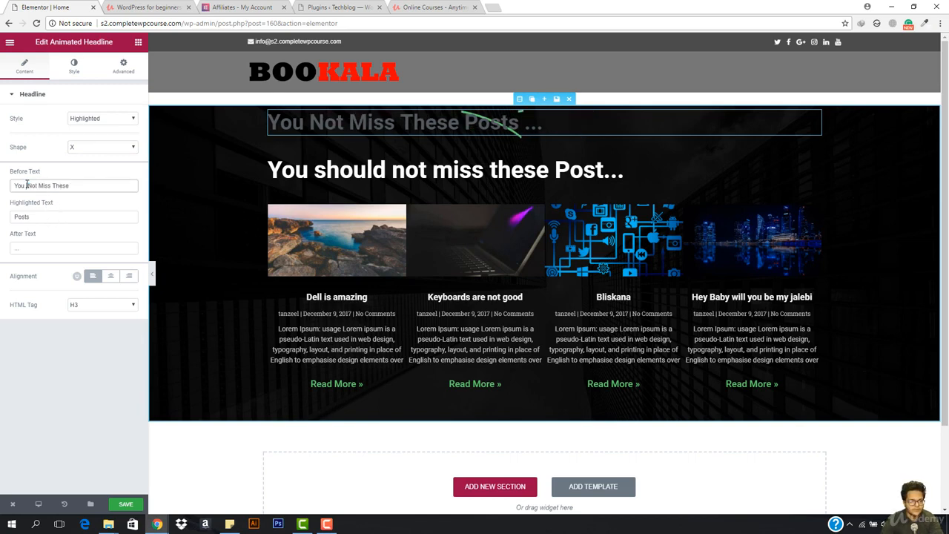
double_click(38, 218)
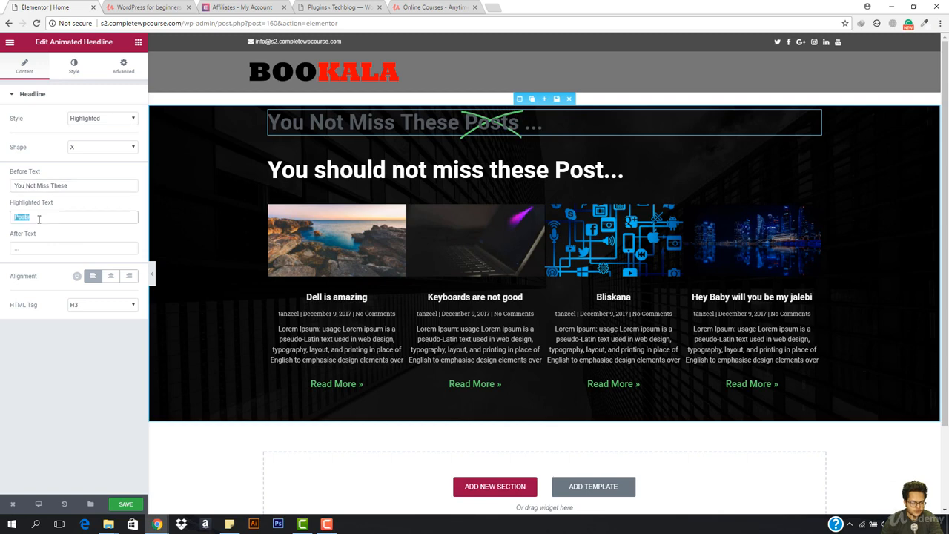
type("Shouk")
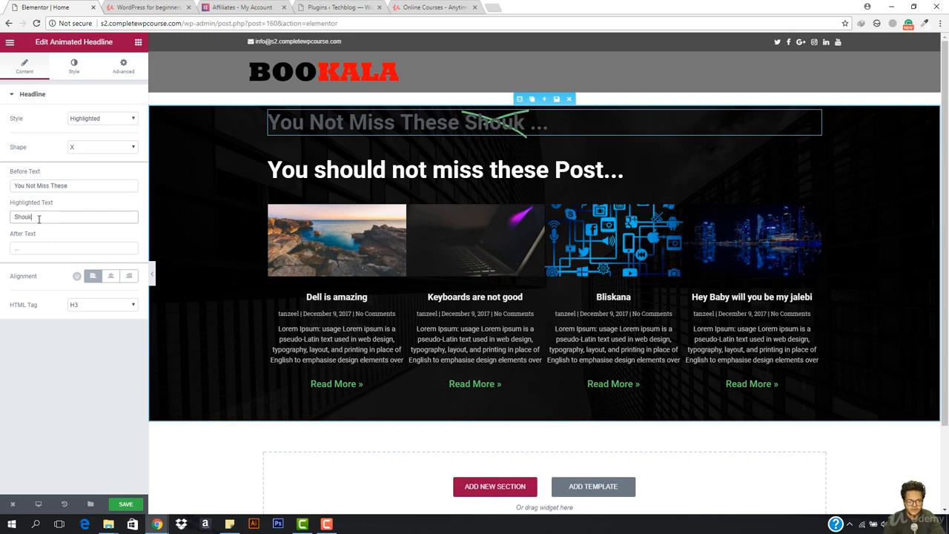
key("BackSpace")
key("BackSpace")
type("uld")
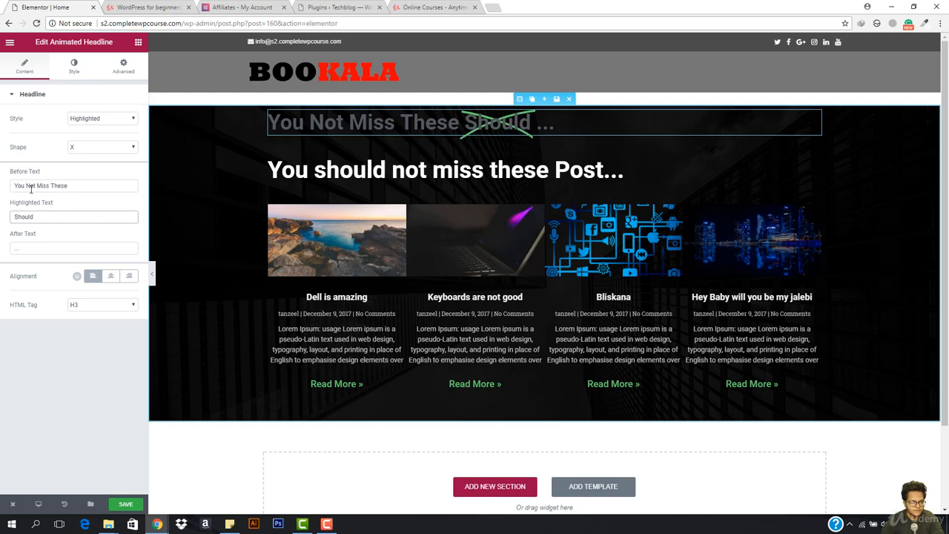
- Move "Not Miss These" from the headline's before text to its after text and add "posts" at the end
left_click_drag(27, 185, 93, 186)
key("ctrl+c")
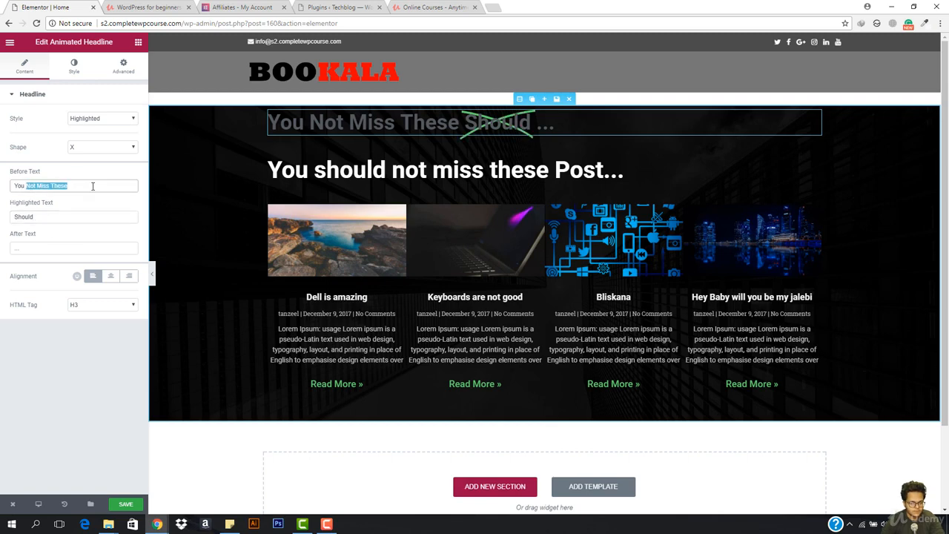
key("BackSpace")
left_click(55, 252)
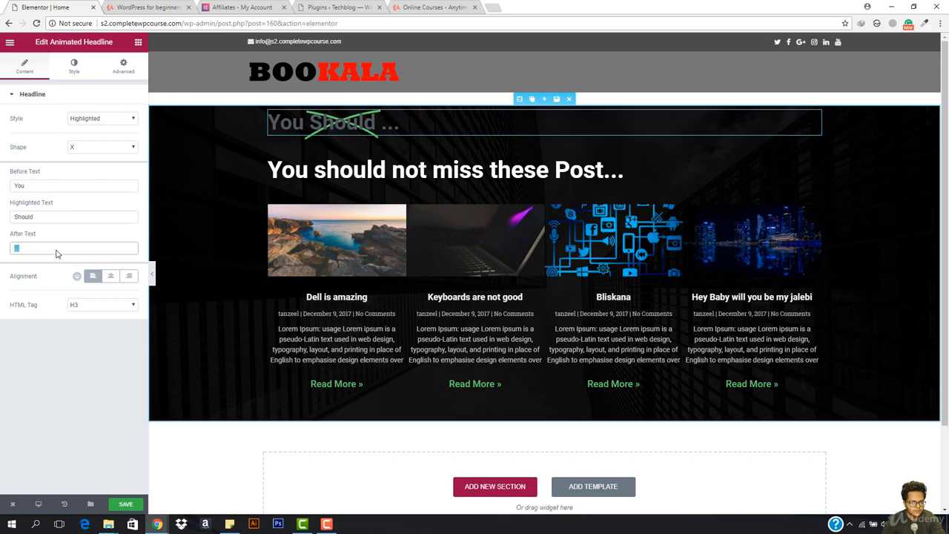
key("ctrl+v")
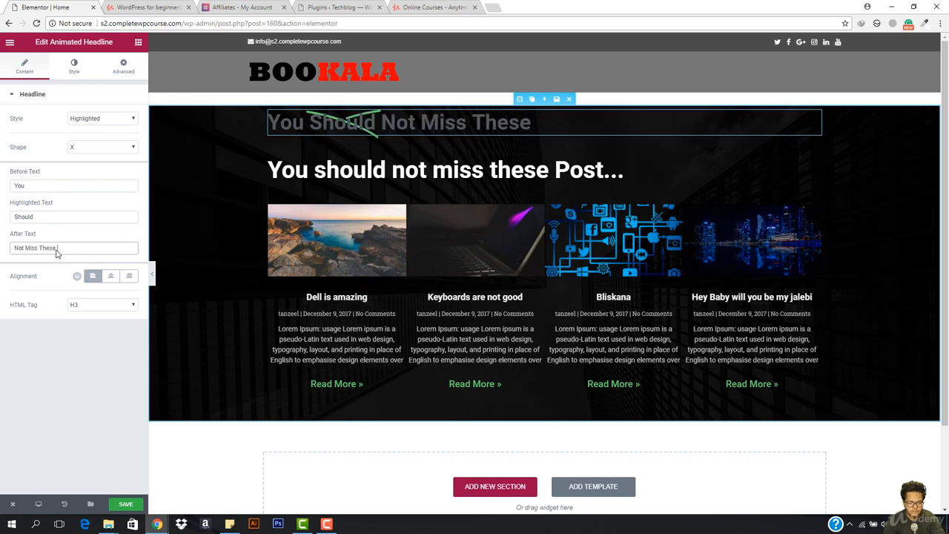
type("posts")
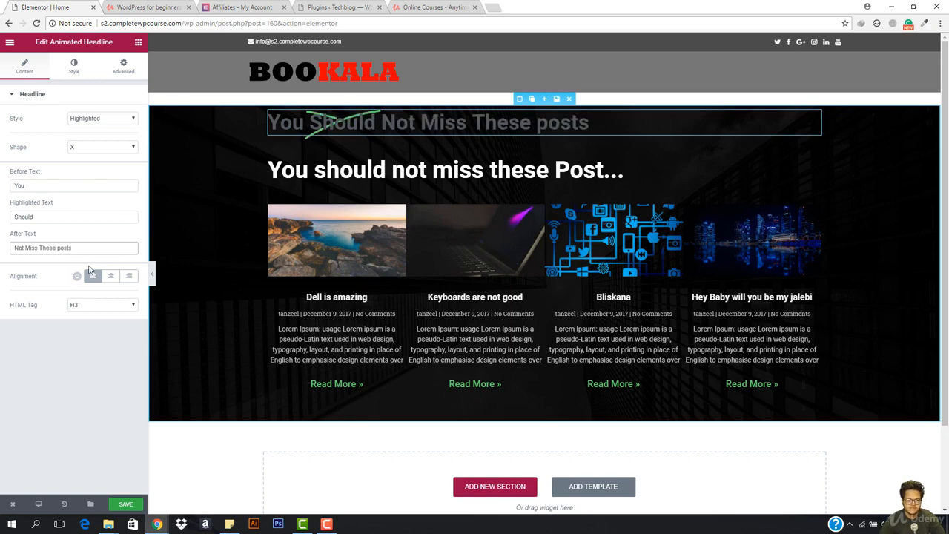
- Remove "Not" from the headline's after text and end it with "...", giving "Miss These posts..."
left_click(92, 275)
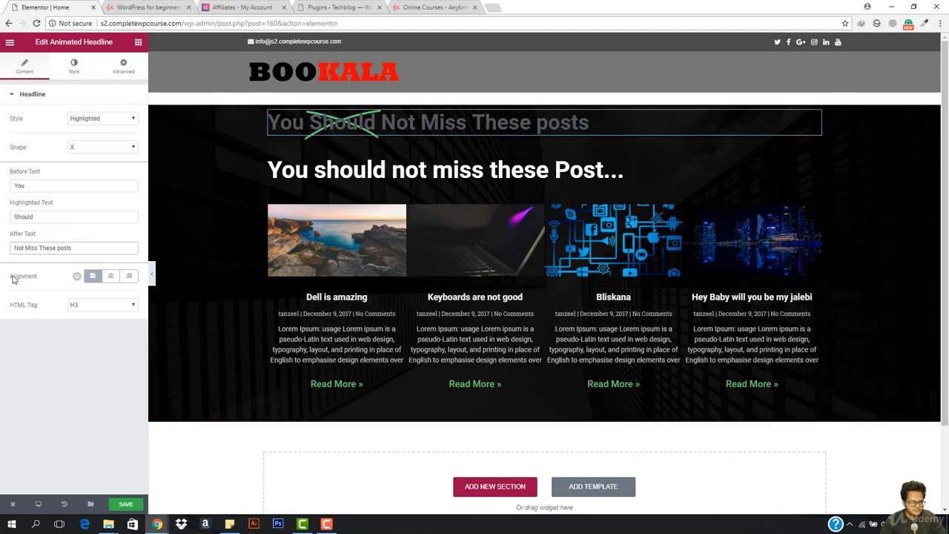
key("BackSpace")
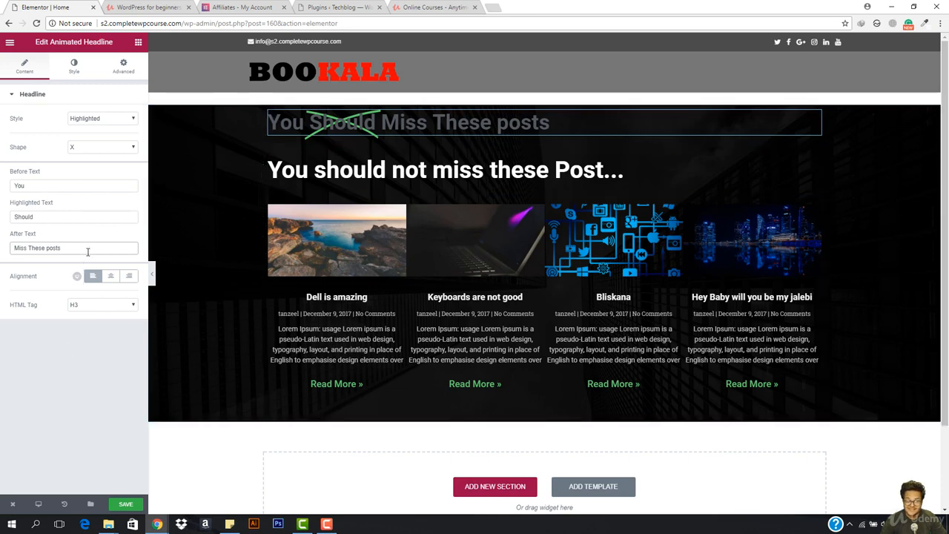
type("...")
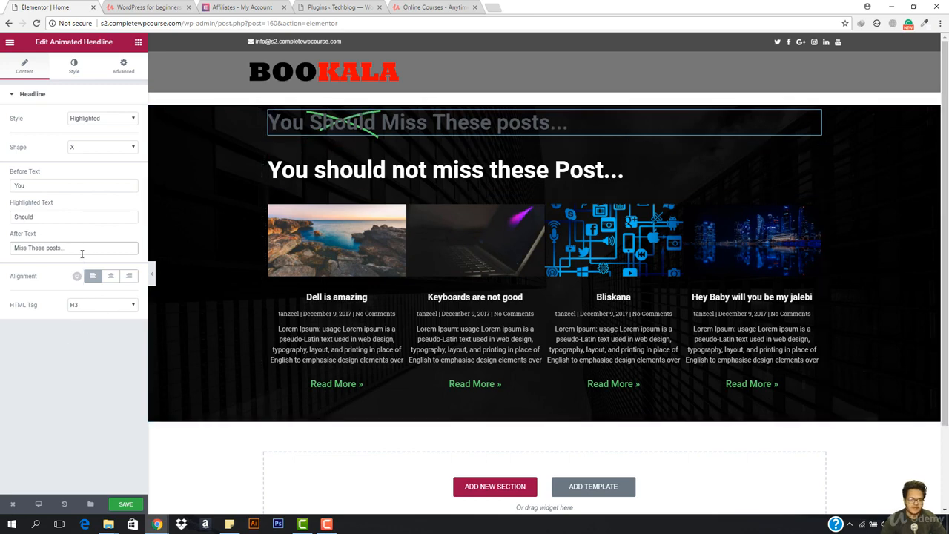
- Switch the headline style to Rotating and set its before text to "You should Not miss these"
left_click(116, 122)
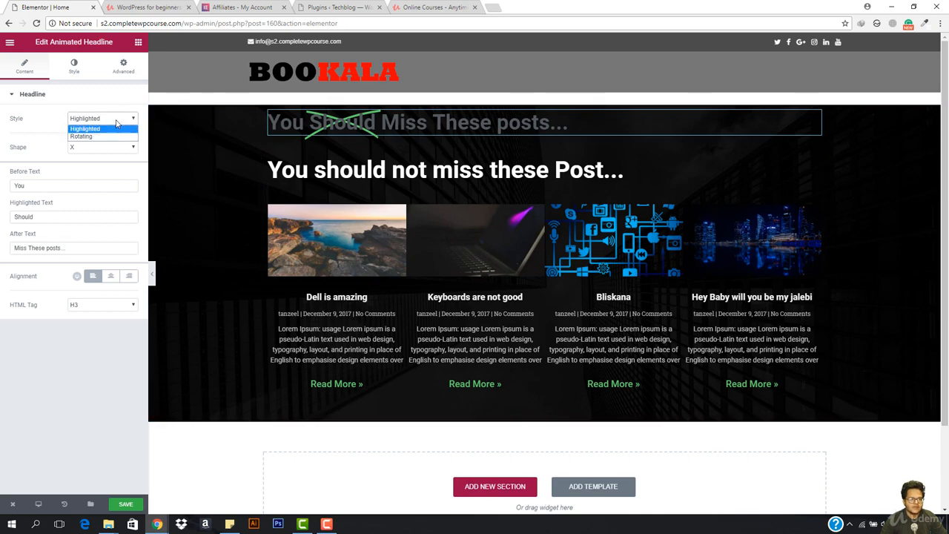
left_click(103, 137)
left_click(48, 189)
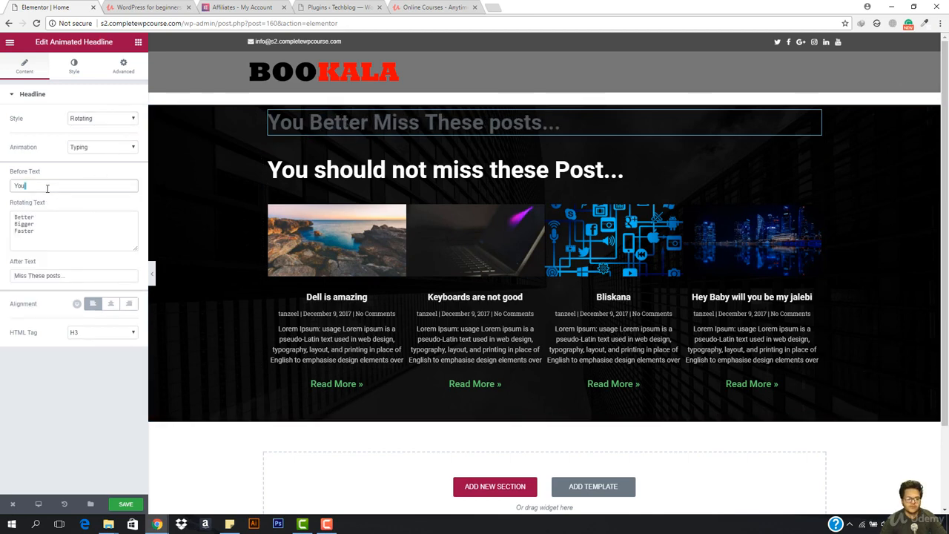
key("ctrl+a")
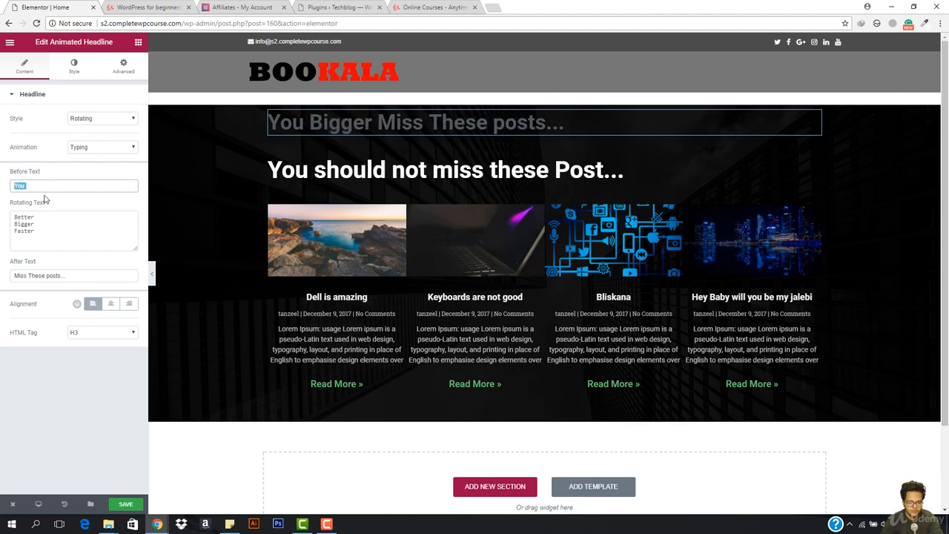
type("You sh")
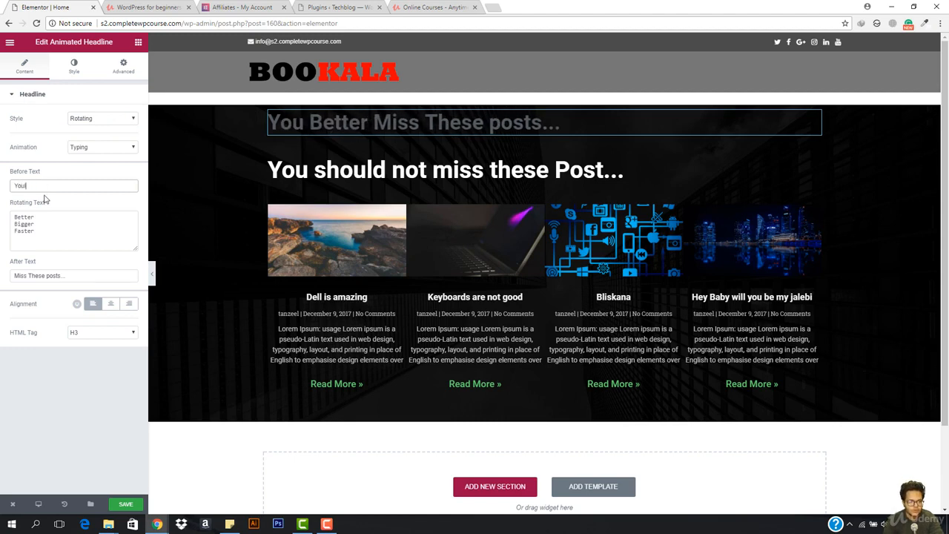
type("ould N")
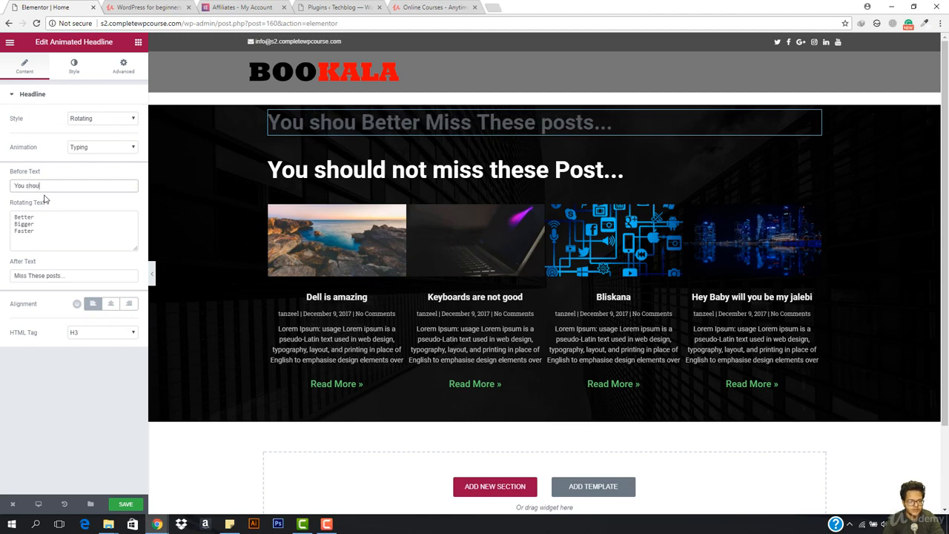
type("o")
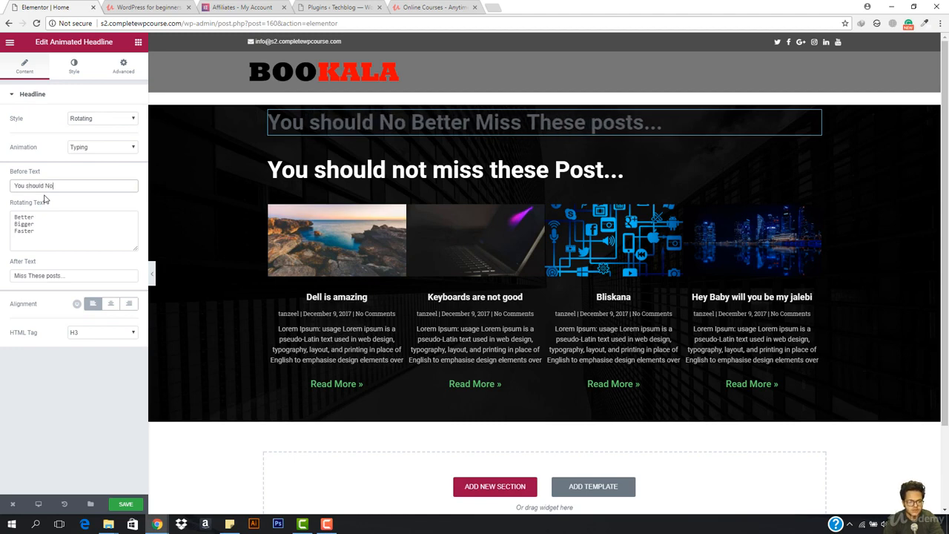
type("t mis")
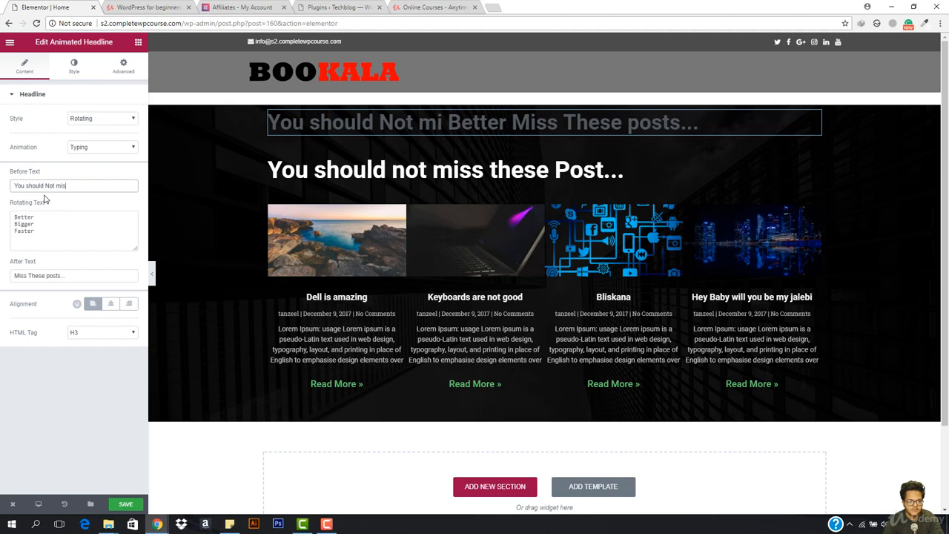
type("s there")
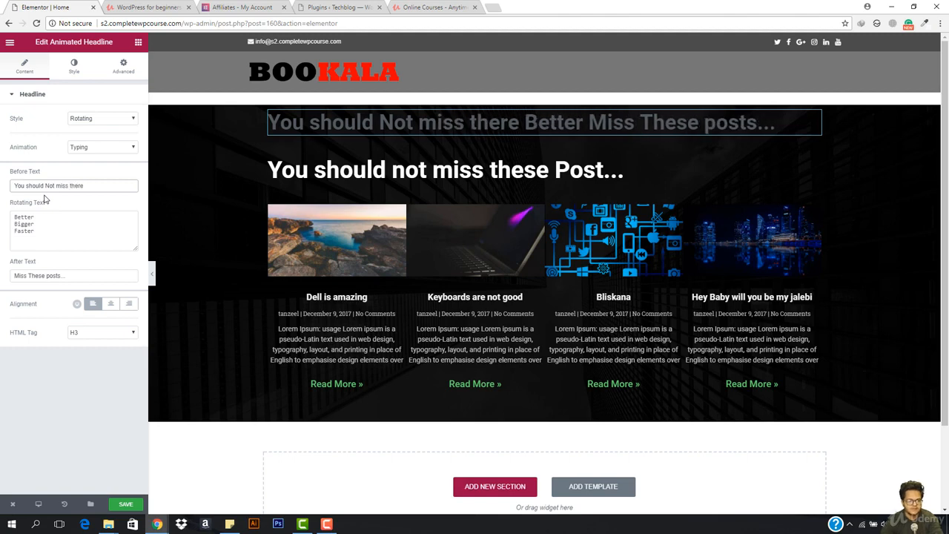
key("BackSpace")
key("BackSpace")
type("se")
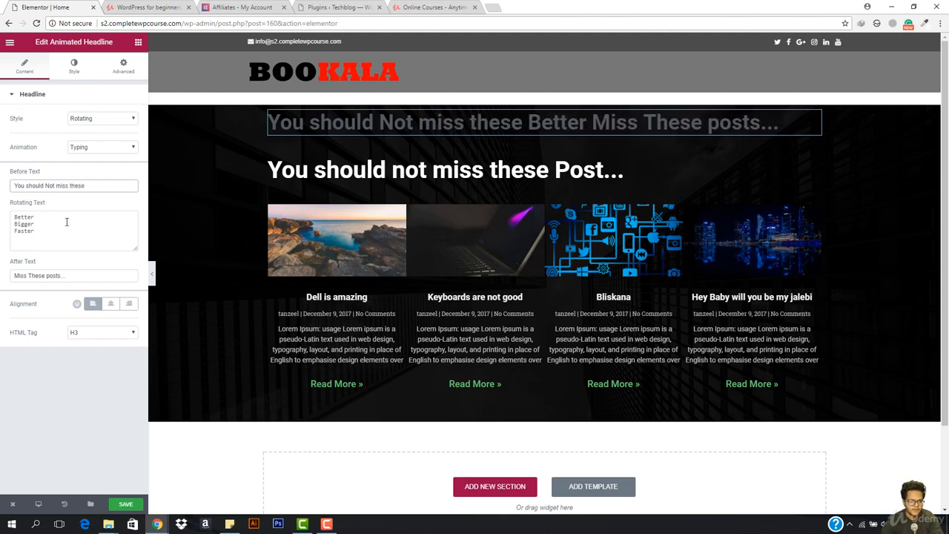
- Replace the rotating text with the lines "Amazing", "Best" and "Most Viewed", and set the after text to "Posts"
double_click(53, 231)
key("ctrl+a")
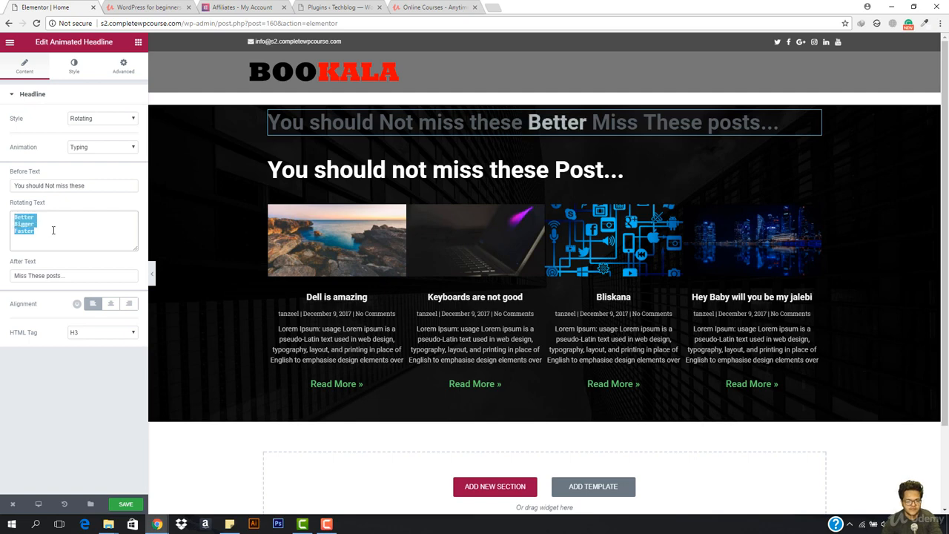
type("Am")
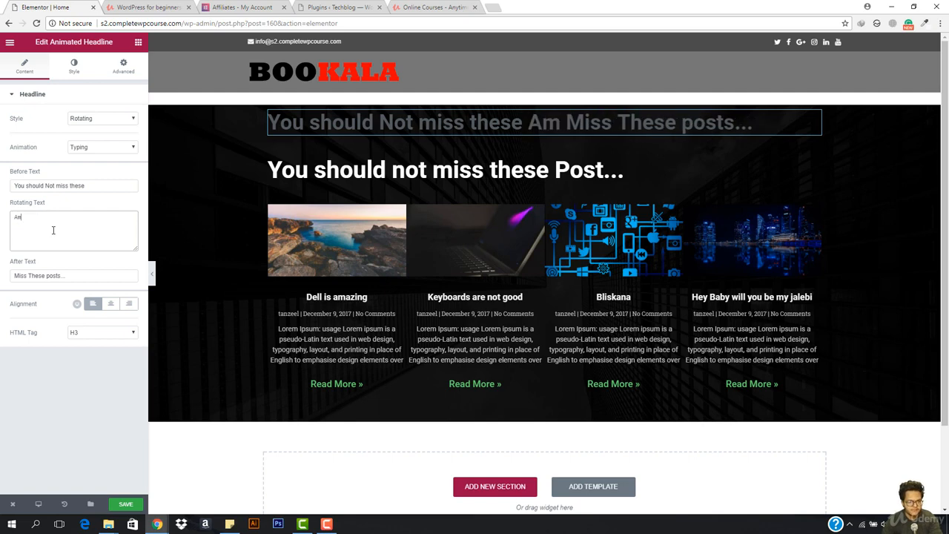
type("azing")
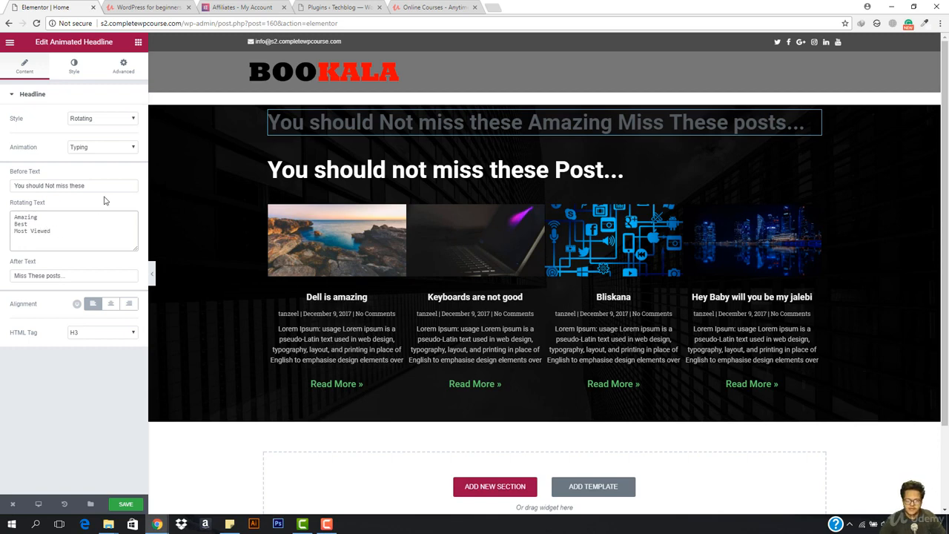
triple_click(75, 276)
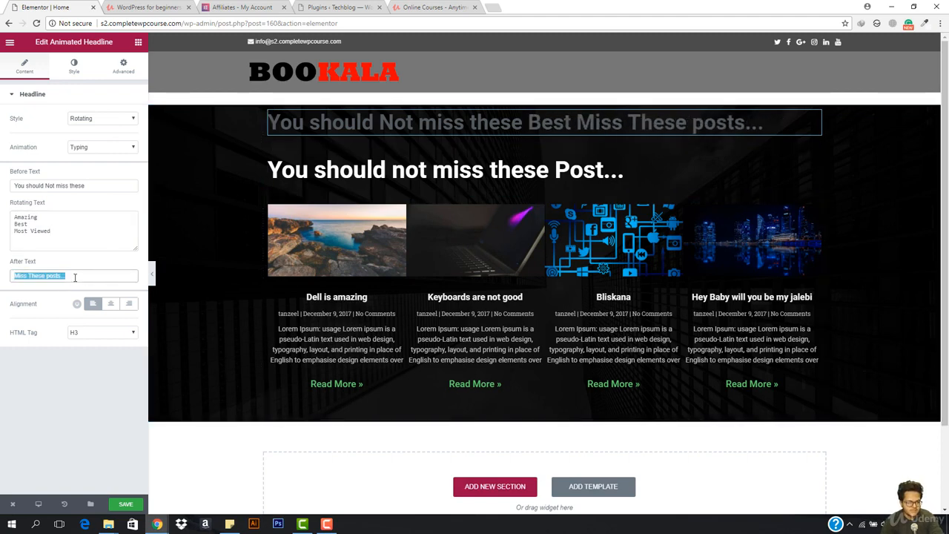
type("Posts")
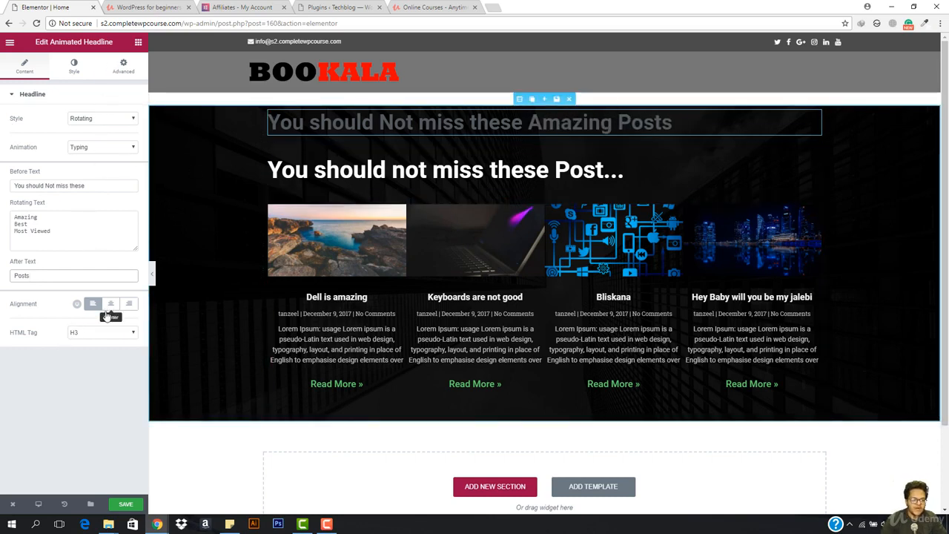
- Set the headline's main text color to white (#ffffff)
left_click(73, 67)
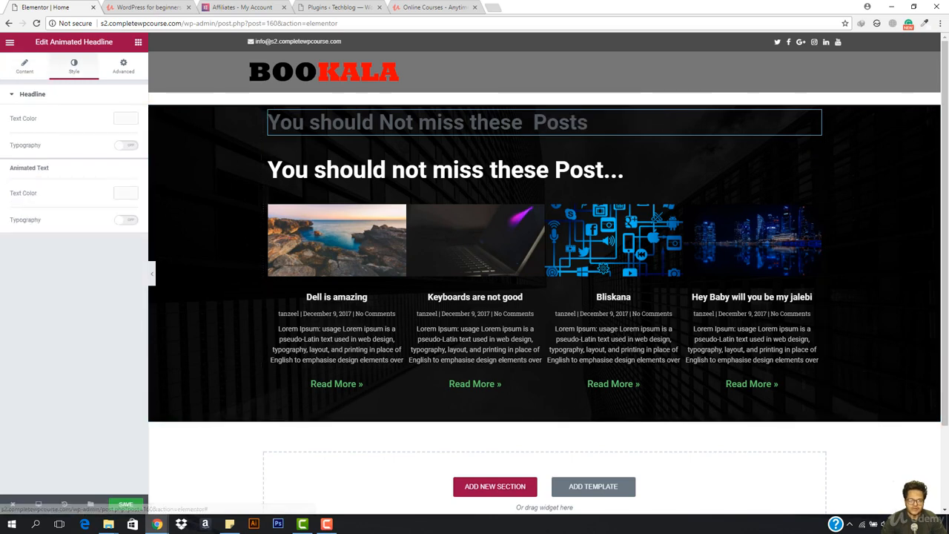
left_click(125, 119)
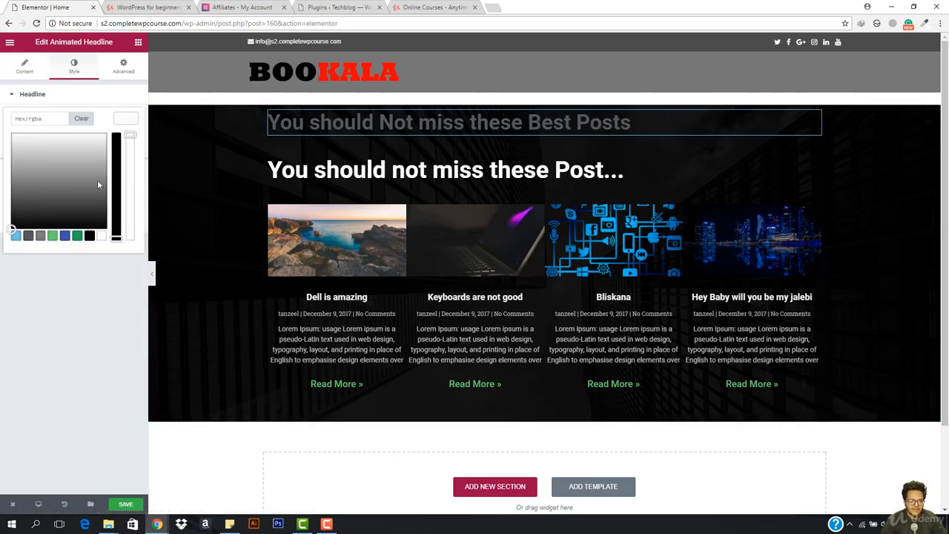
left_click(100, 236)
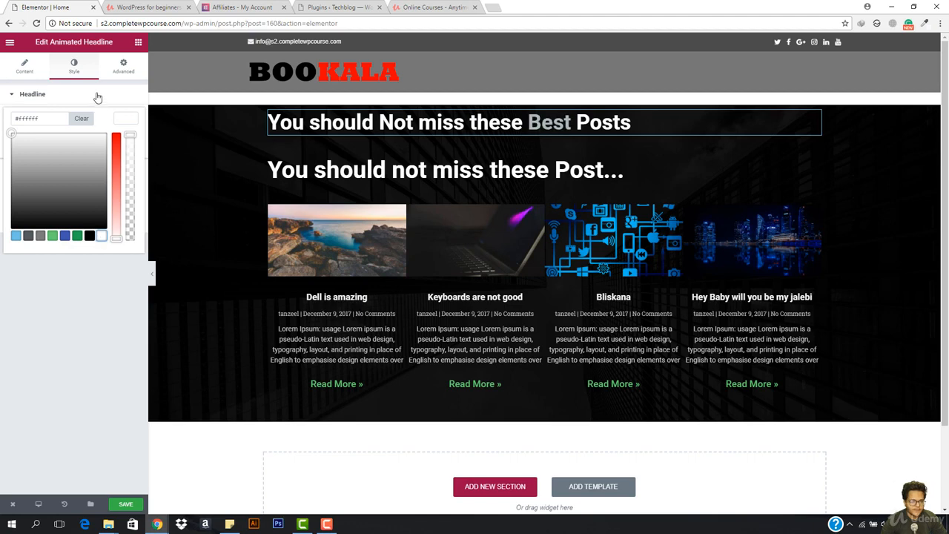
left_click(130, 123)
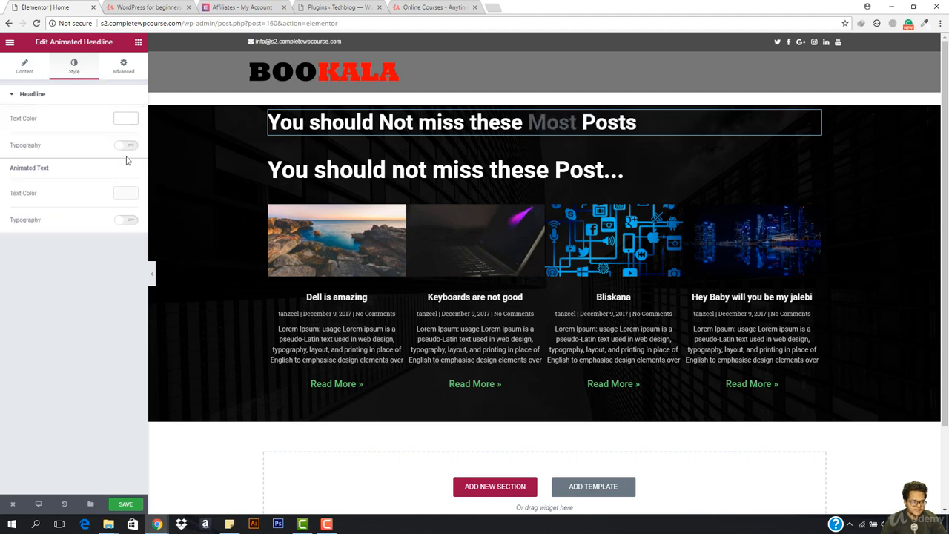
- Try white for the animated text, and set its color to light grey #cecece
left_click(123, 195)
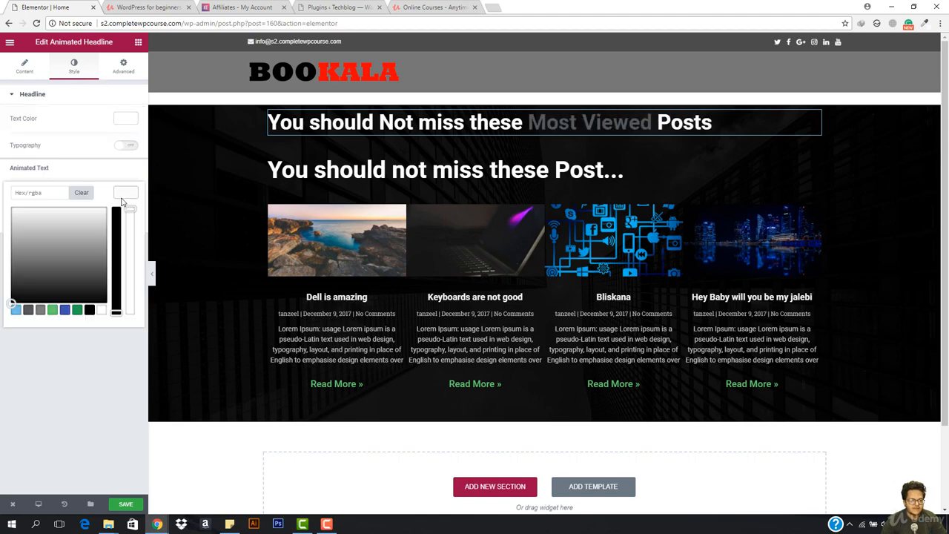
left_click(100, 311)
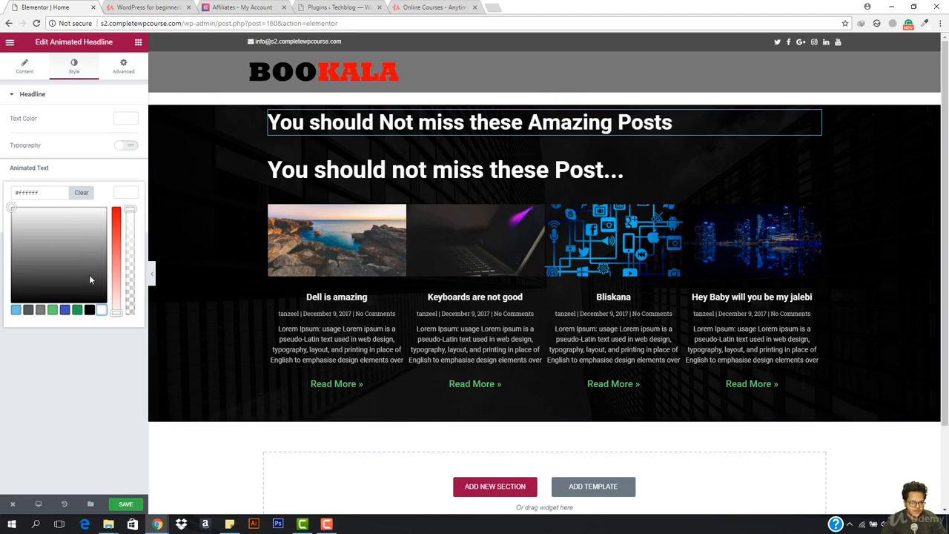
left_click(19, 229)
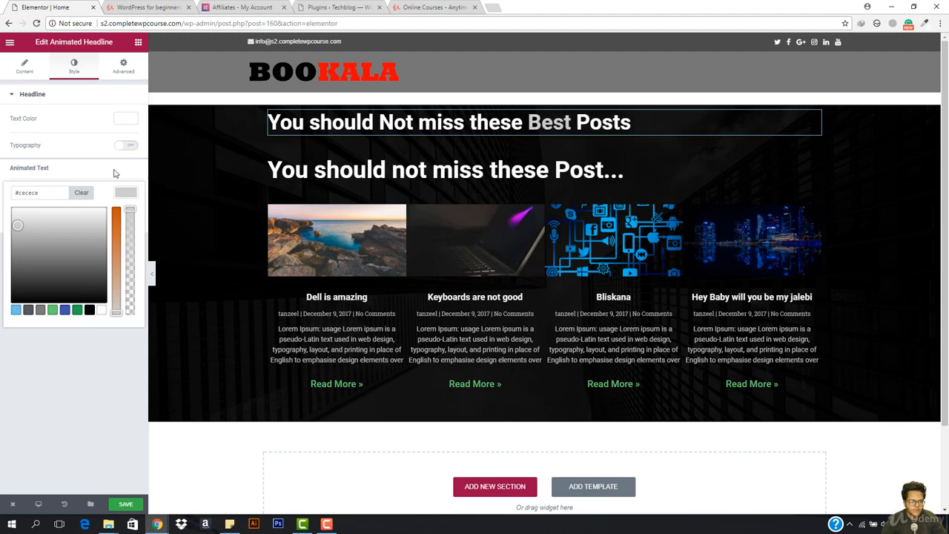
left_click(126, 194)
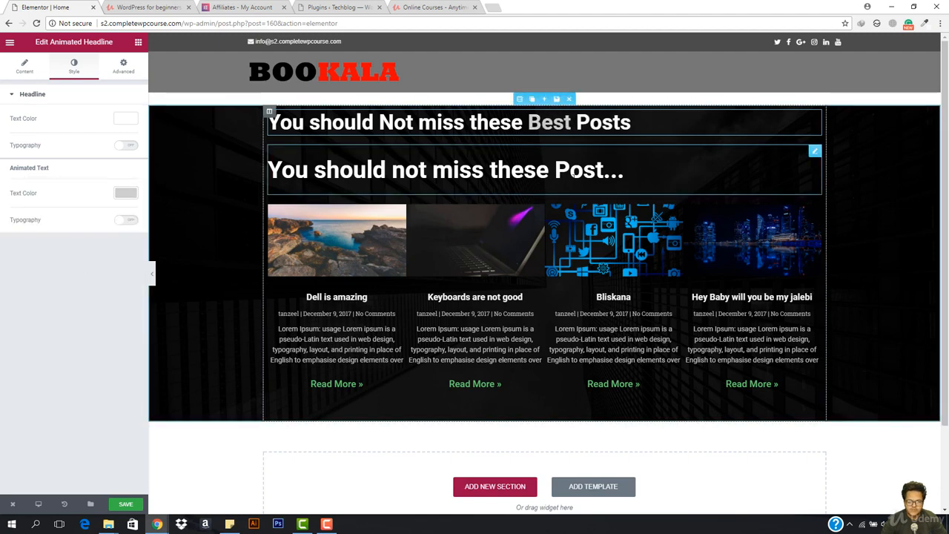
- Delete the old "You should not miss these Post..." heading below the animated headline
mouse_move(813, 153)
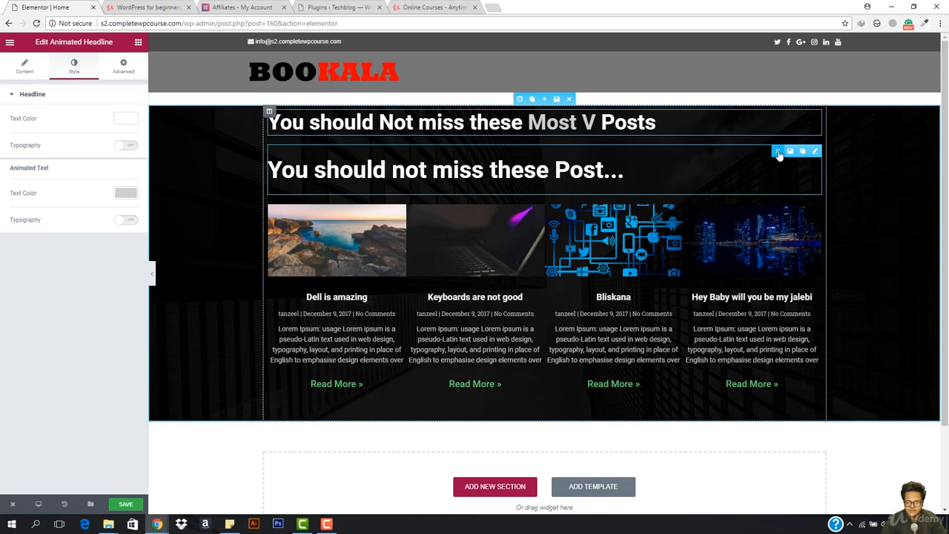
left_click(778, 153)
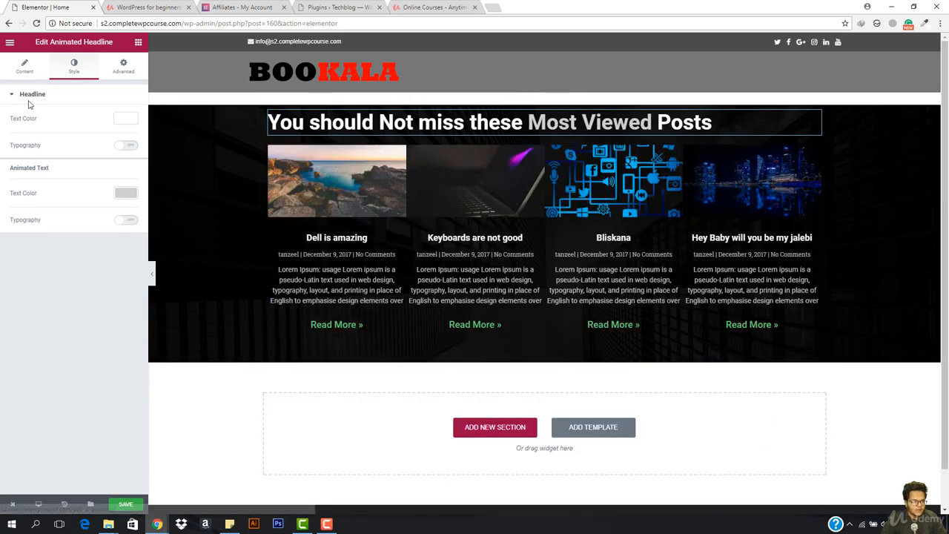
- Unlink the animated headline's padding sides and set the top padding to 30 and the bottom padding to 15
left_click(23, 67)
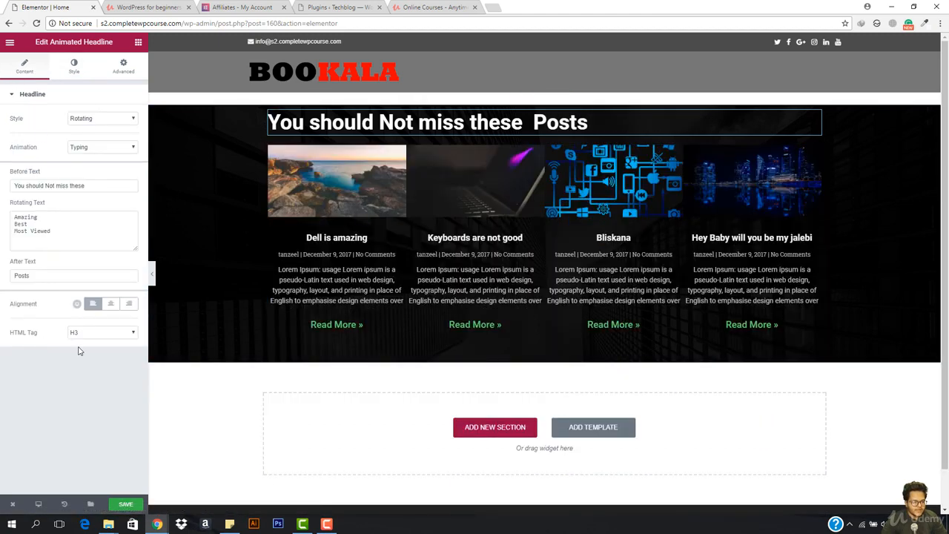
left_click(77, 77)
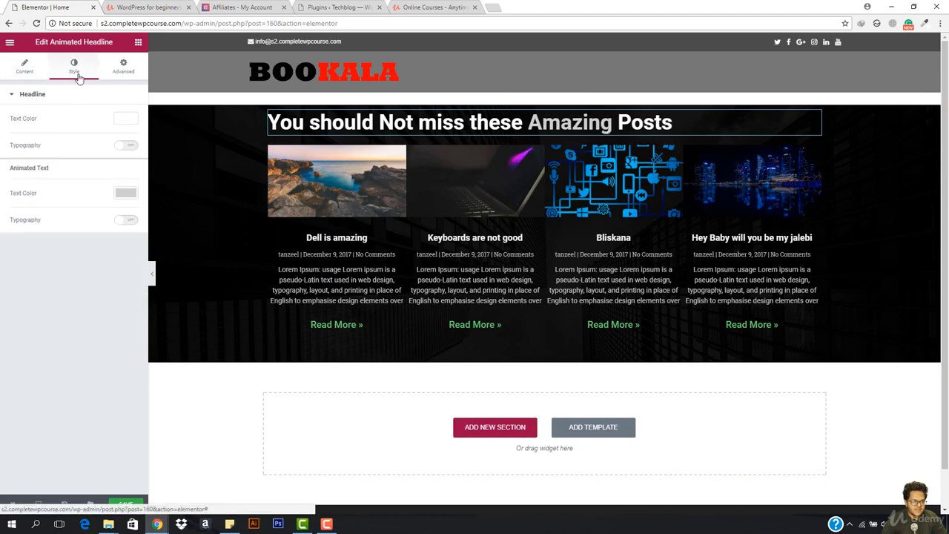
left_click(124, 73)
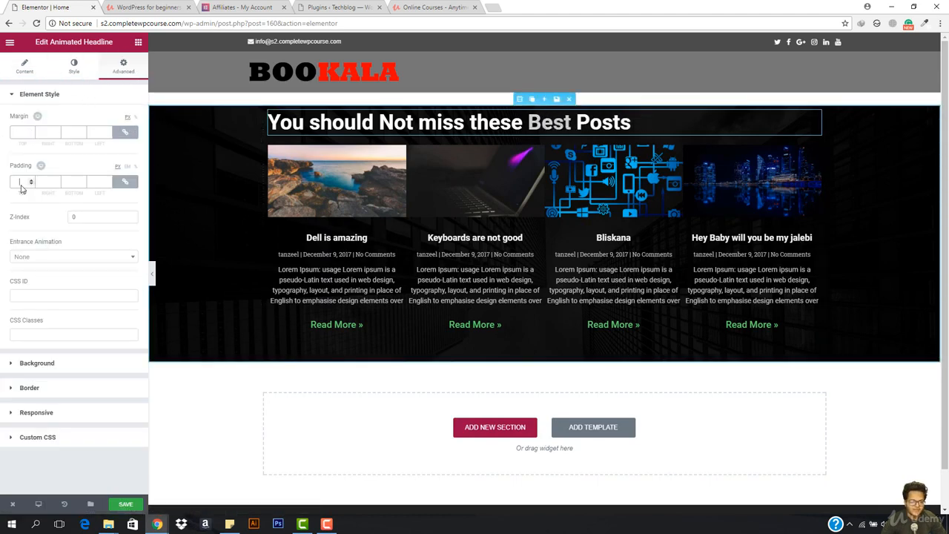
left_click(125, 183)
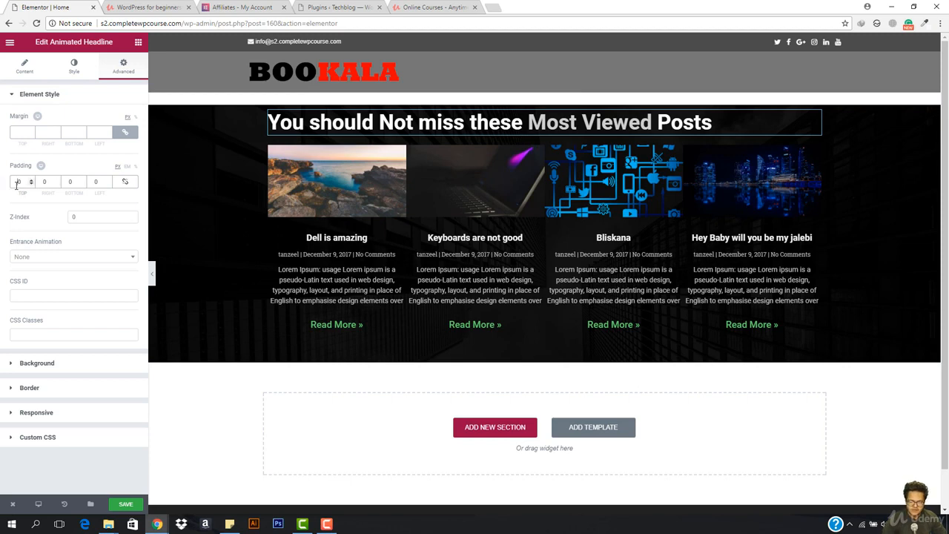
type("2")
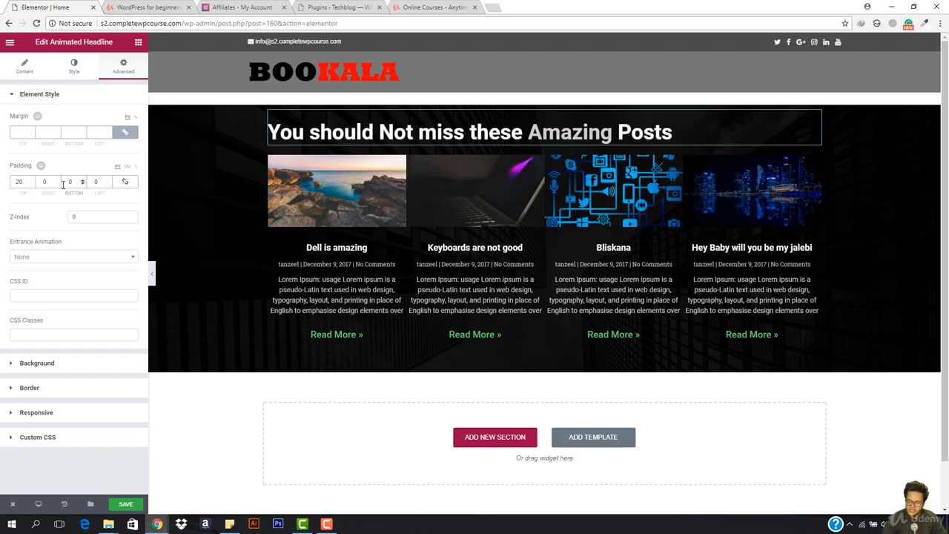
type("2")
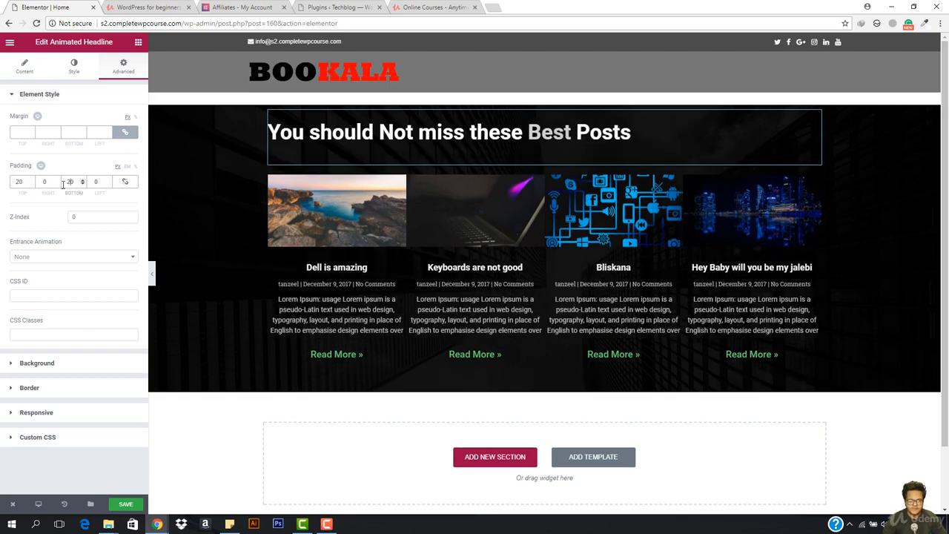
key("BackSpace")
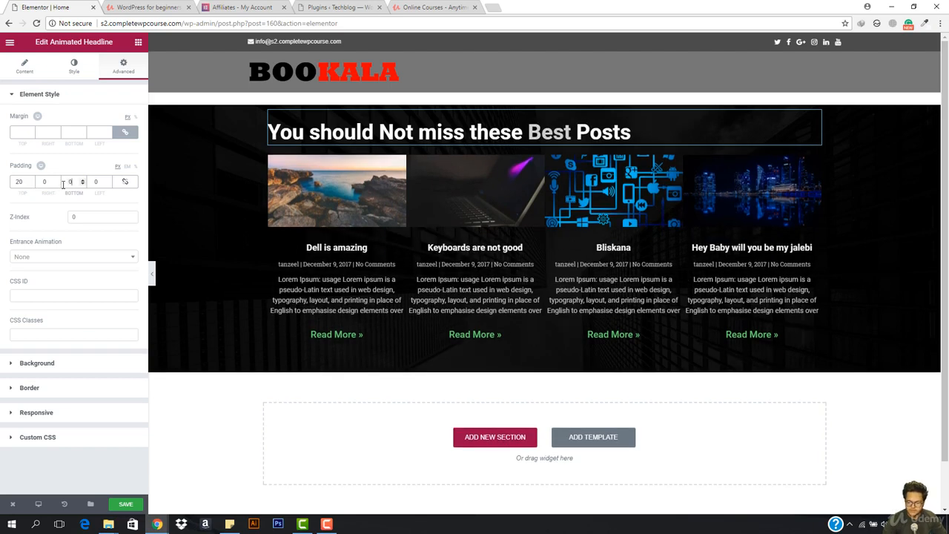
type("15")
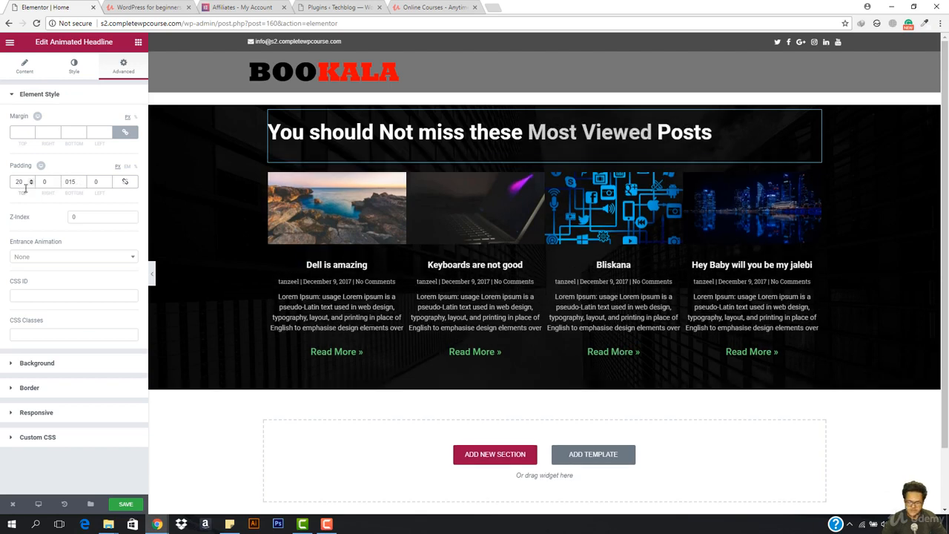
type("30")
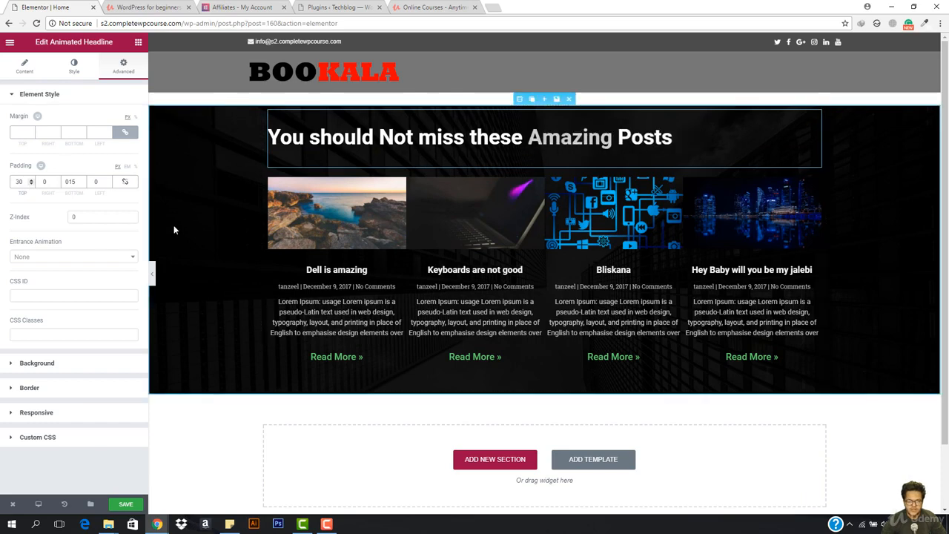
- Preview the page with the editing panel hidden, restore the panel, and save the page
left_click(152, 274)
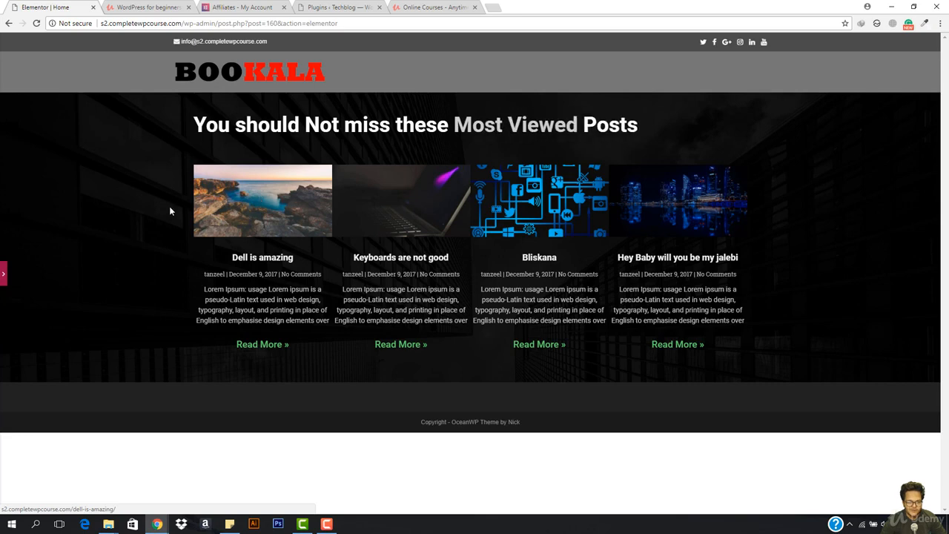
left_click(4, 273)
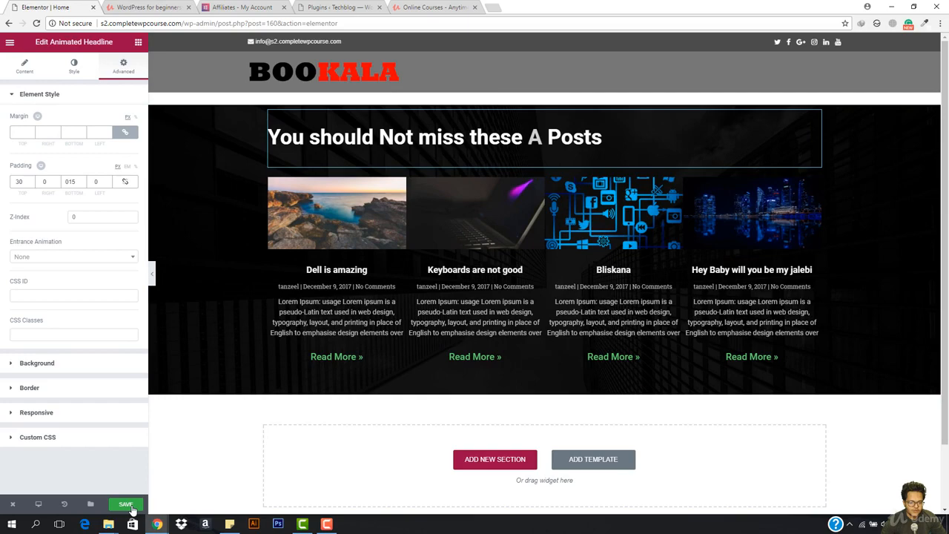
left_click(130, 505)
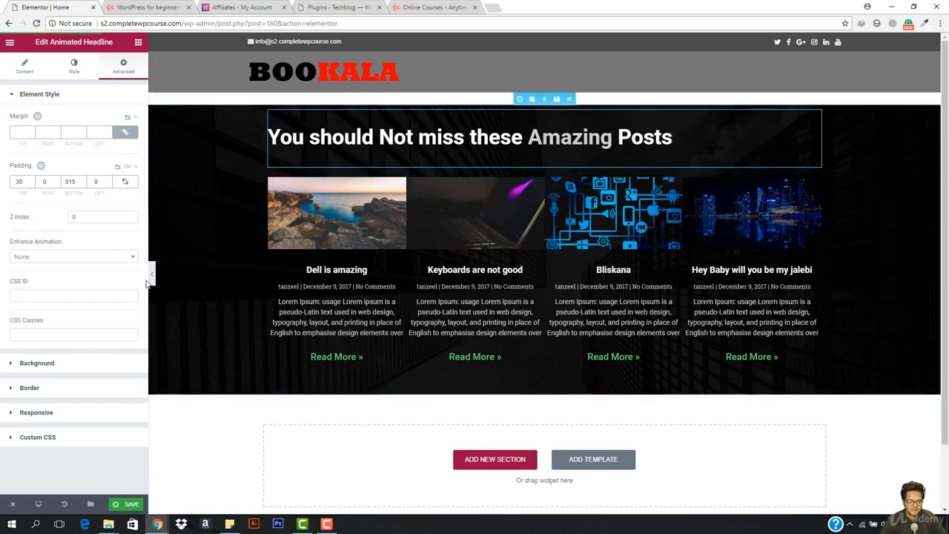
key("ctrl+s")
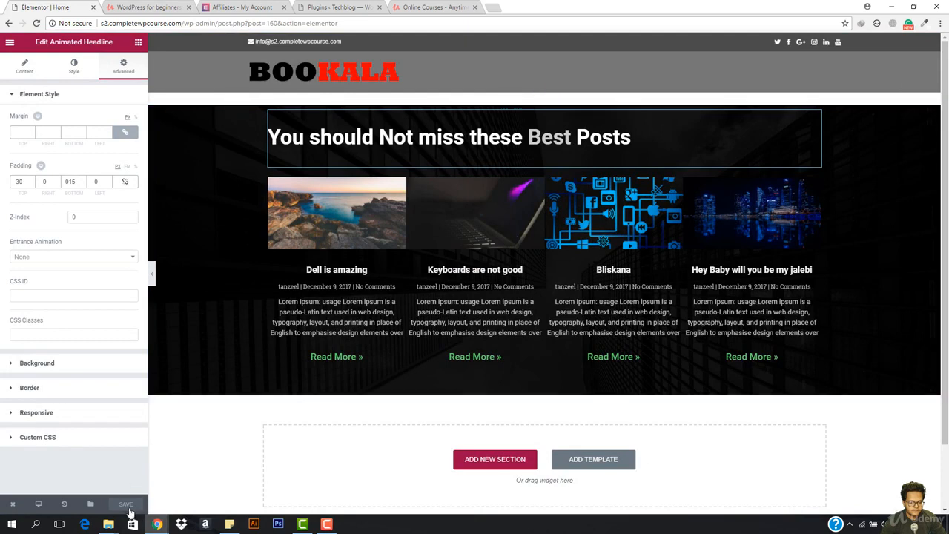
left_click(327, 523)
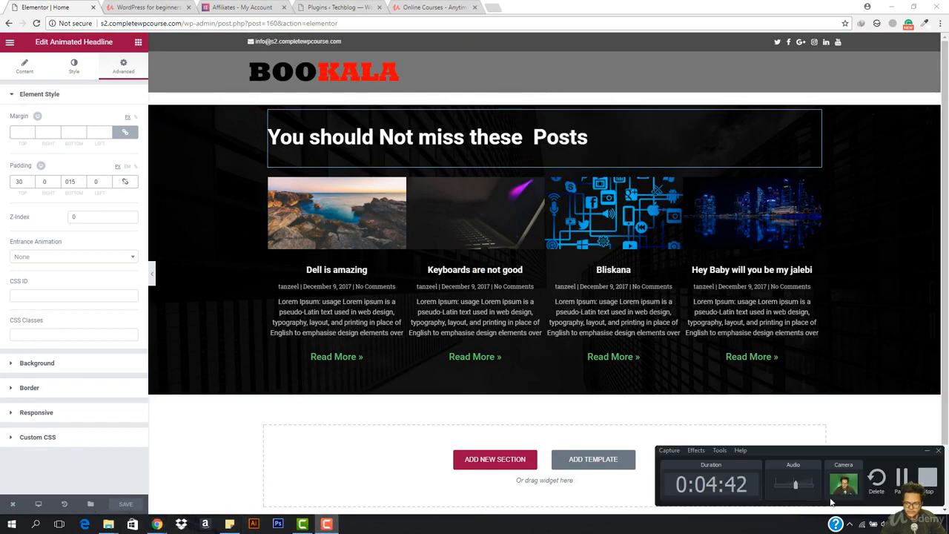
left_click(901, 478)
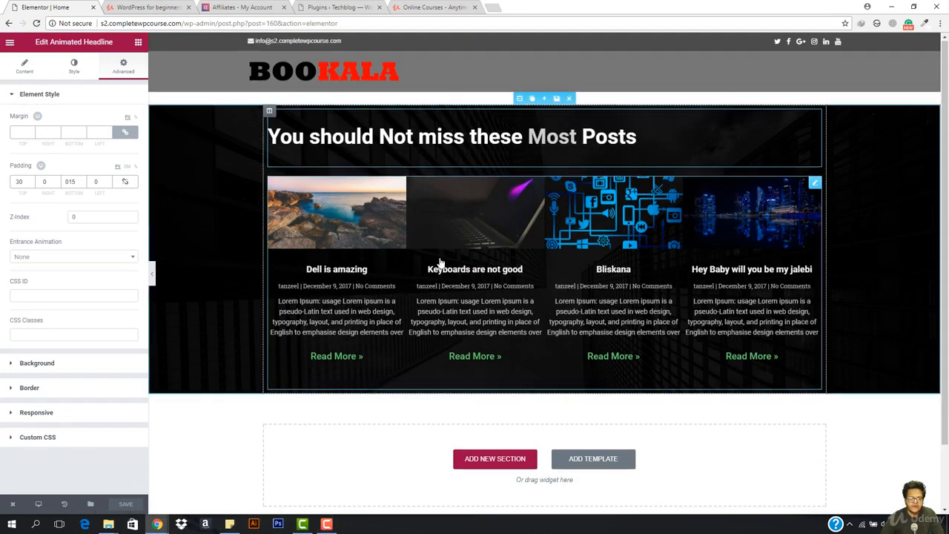
- Add a new section with a single-column structure below the posts section
scroll(440, 263, "down", 1)
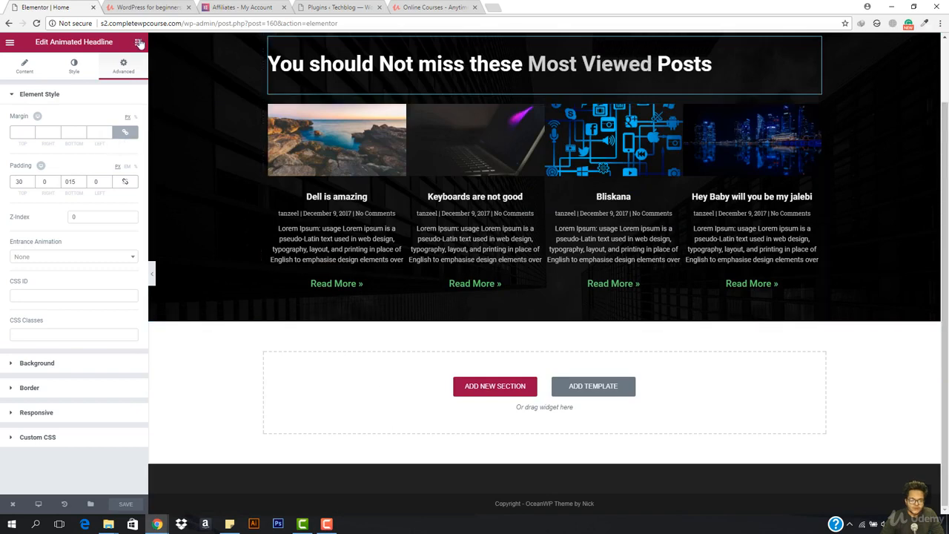
left_click(138, 42)
scroll(74, 245, "down", 3)
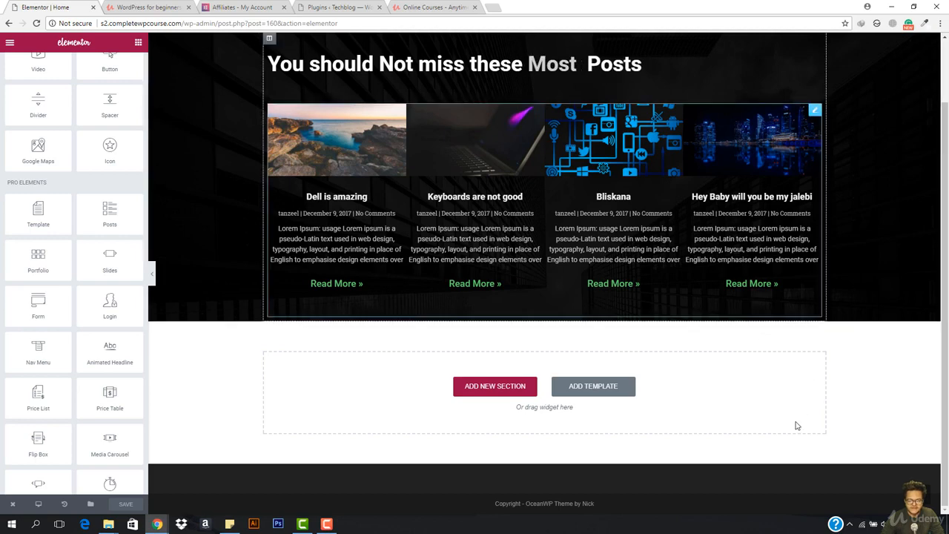
left_click(496, 386)
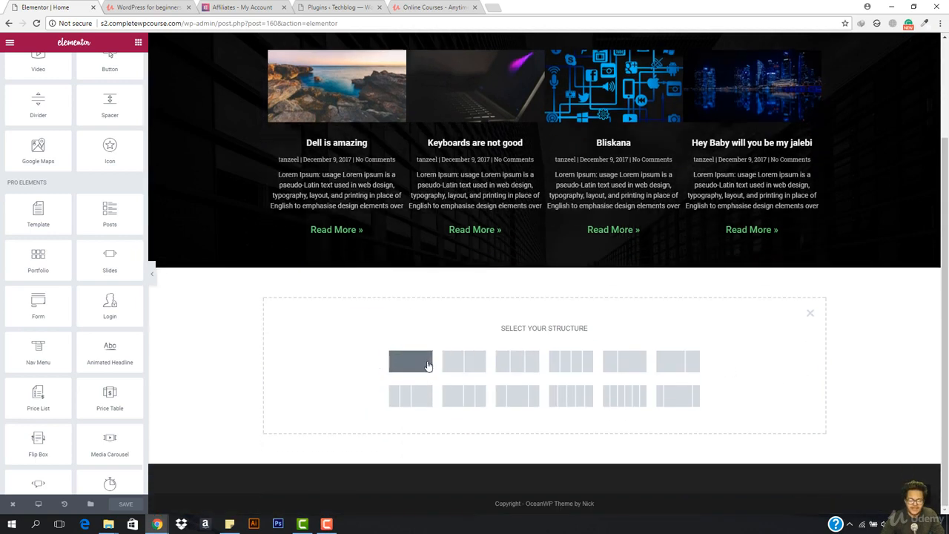
left_click(427, 363)
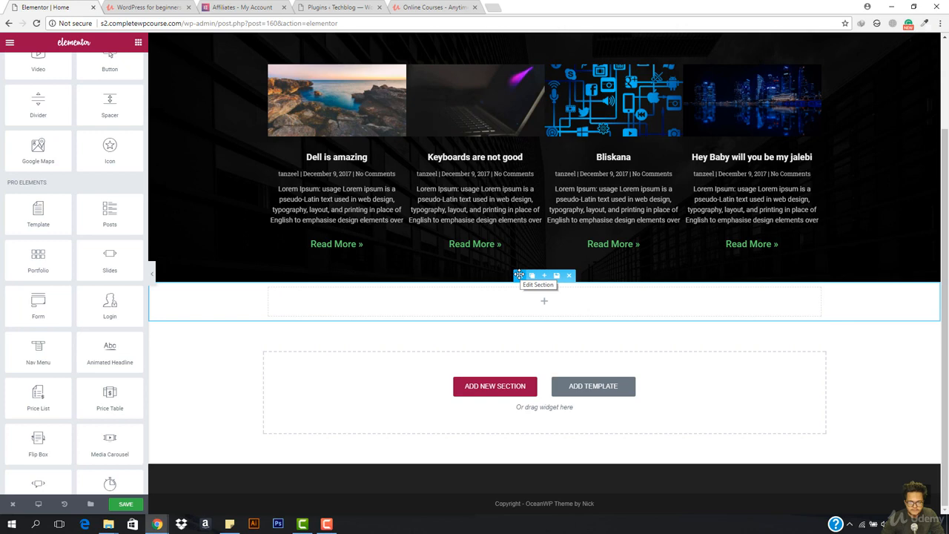
- Stretch the new empty section to the page's full width and set its content width to Full Width
left_click(520, 275)
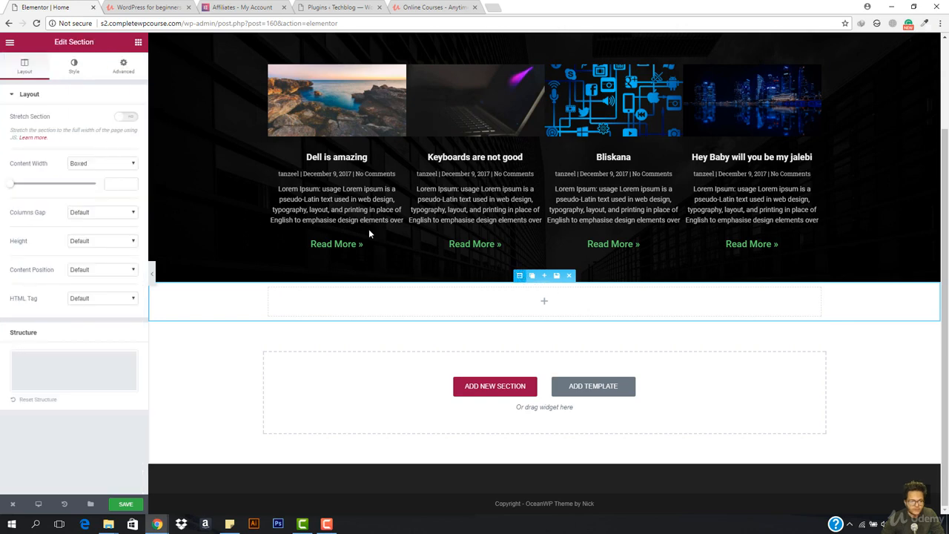
left_click(126, 118)
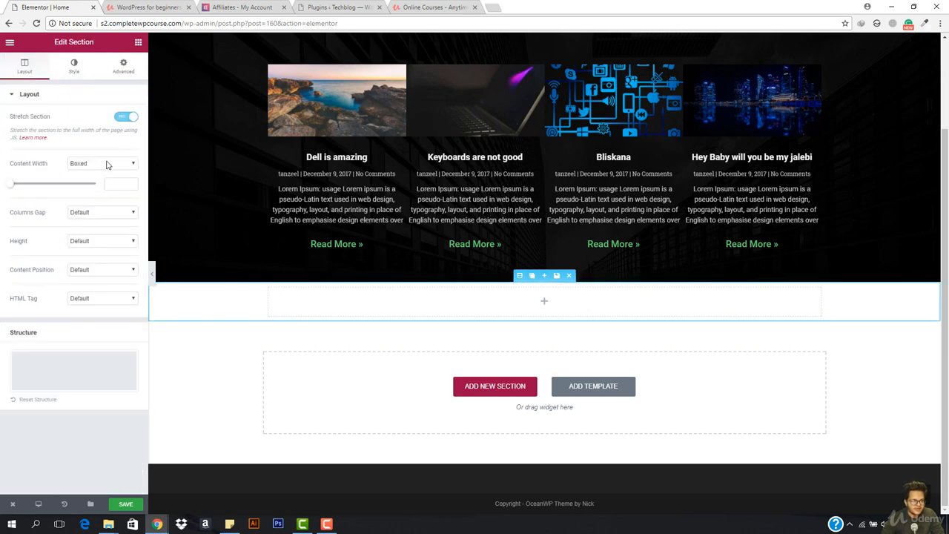
left_click(106, 163)
left_click(95, 182)
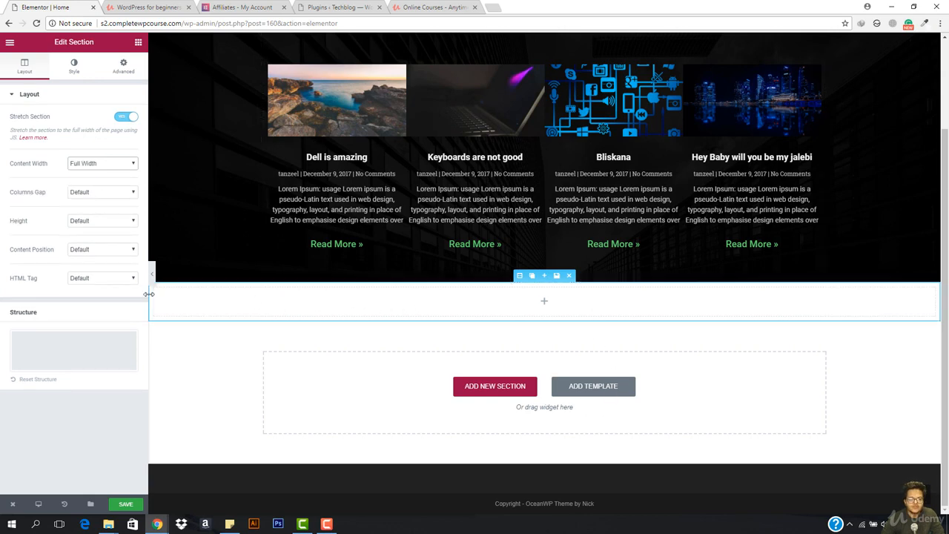
- Duplicate the new section's column and widen the first column to about 75% of the section
mouse_move(156, 288)
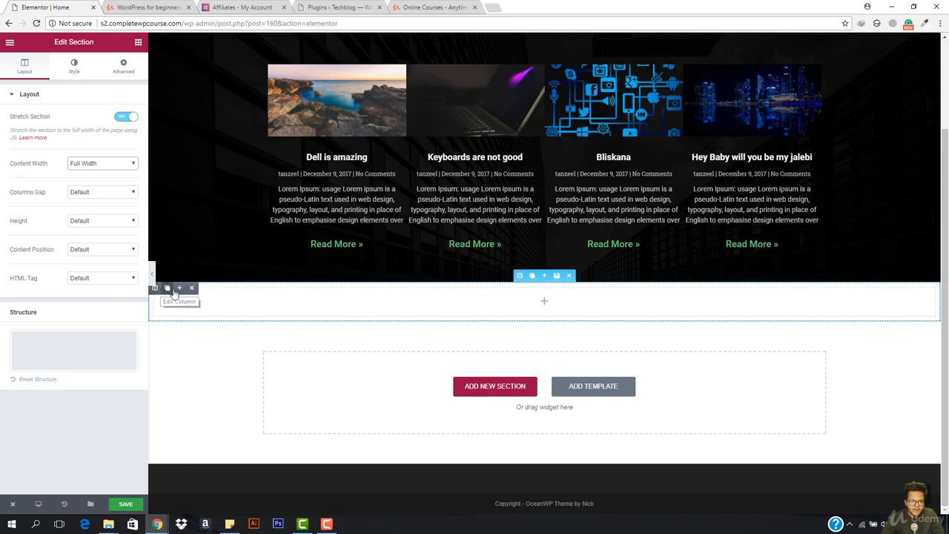
left_click(167, 287)
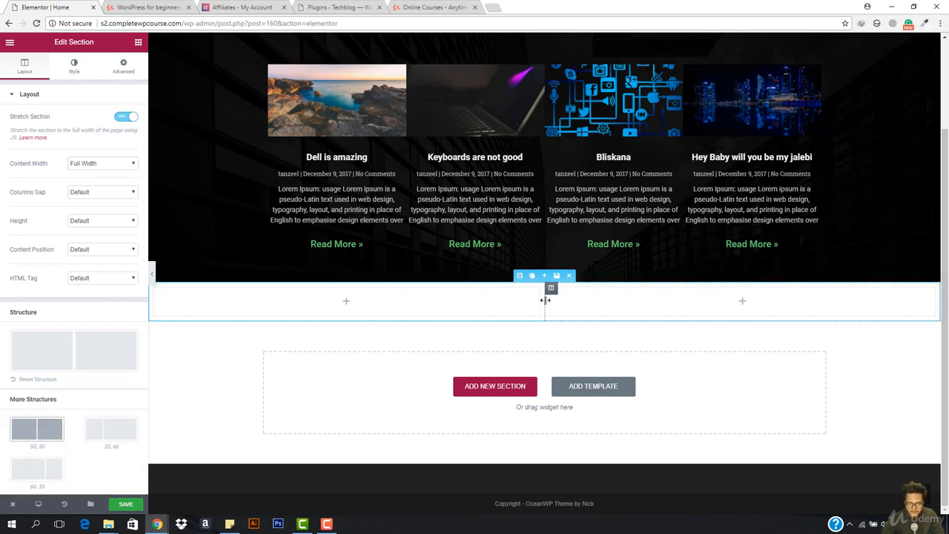
left_click_drag(545, 305, 748, 304)
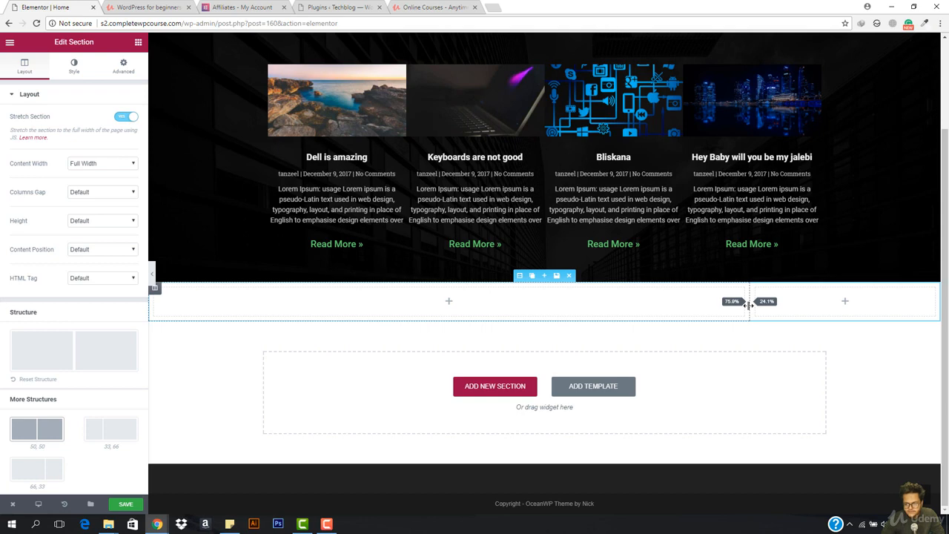
left_click_drag(749, 305, 741, 304)
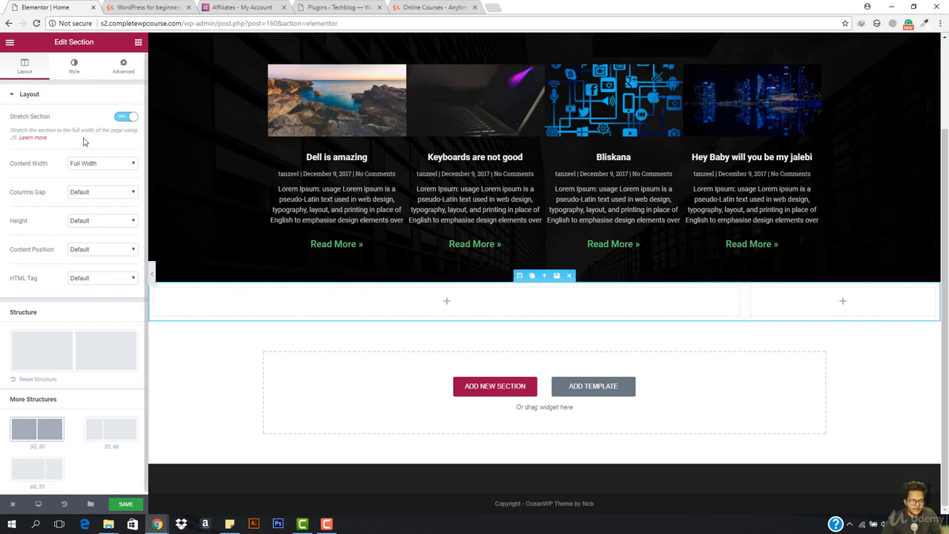
left_click(138, 43)
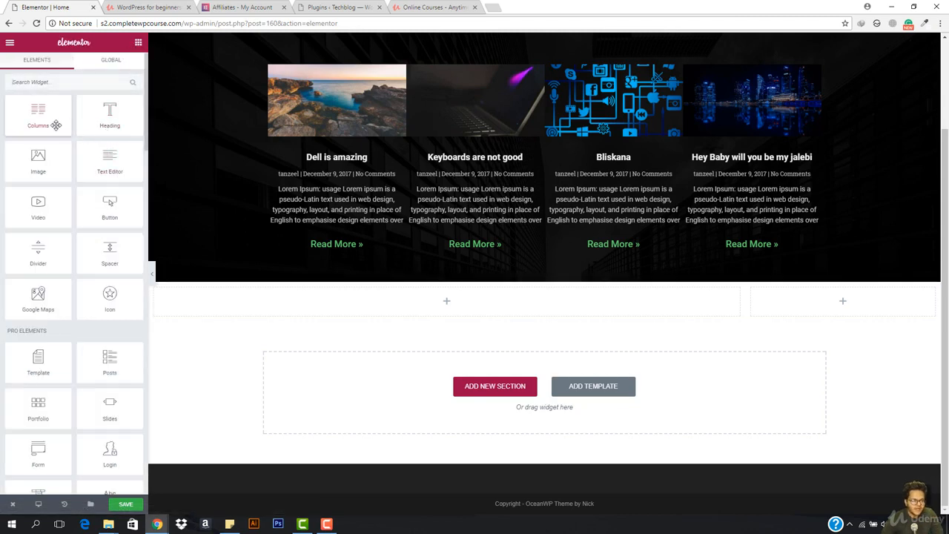
scroll(79, 201, "down", 2)
scroll(139, 139, "up", 2)
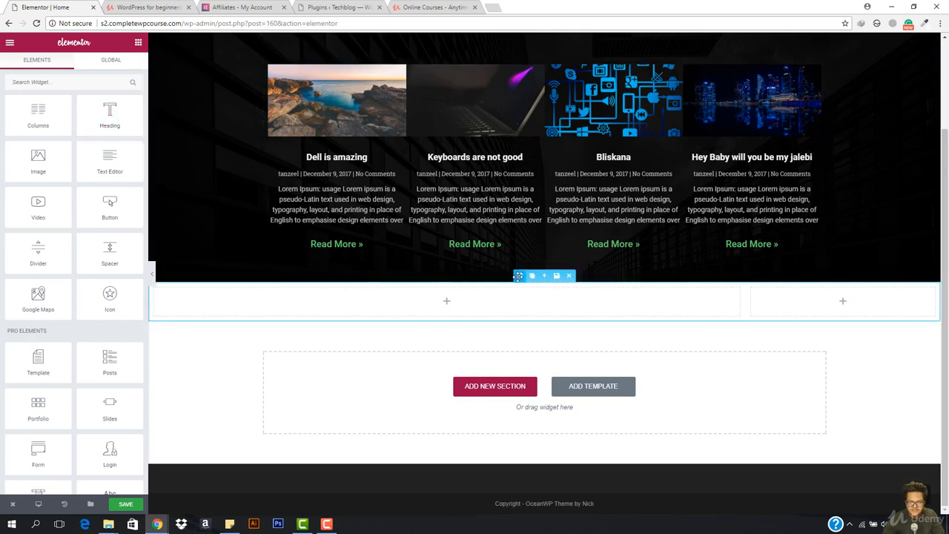
- Unlink the new two-column section's margin sides and set its top margin to 30
left_click(519, 276)
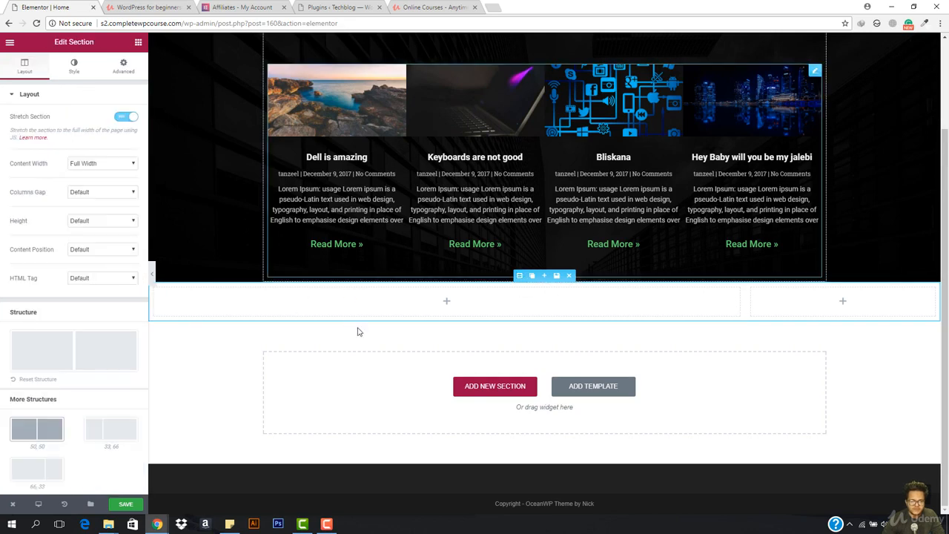
left_click(124, 66)
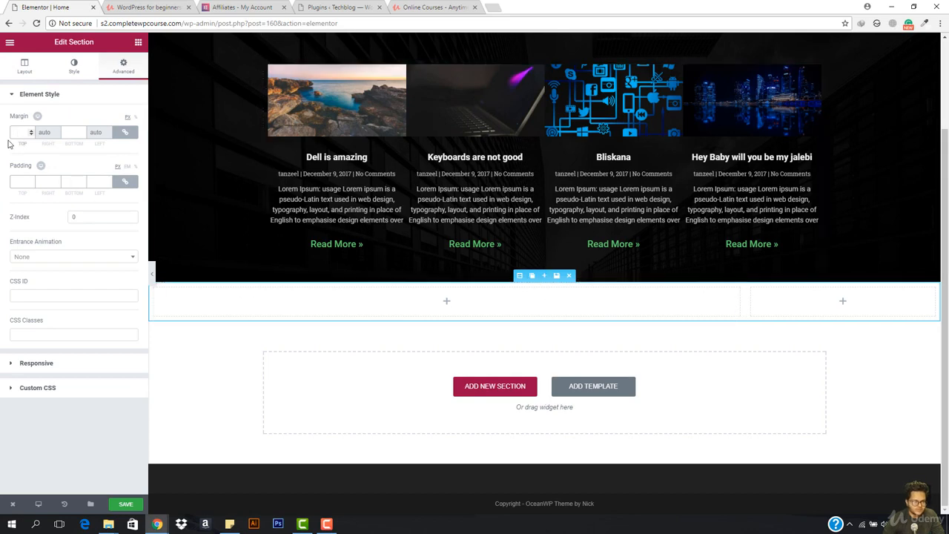
left_click(124, 132)
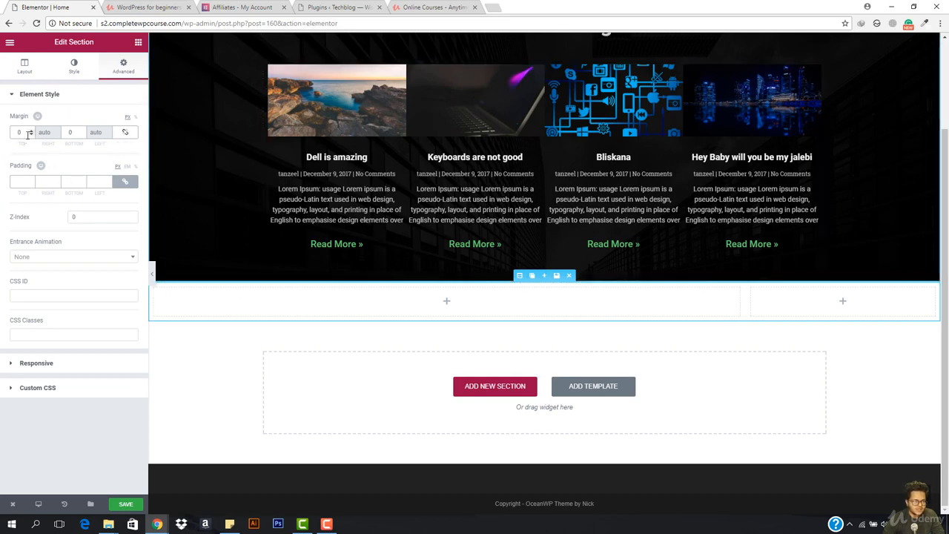
left_click(18, 134)
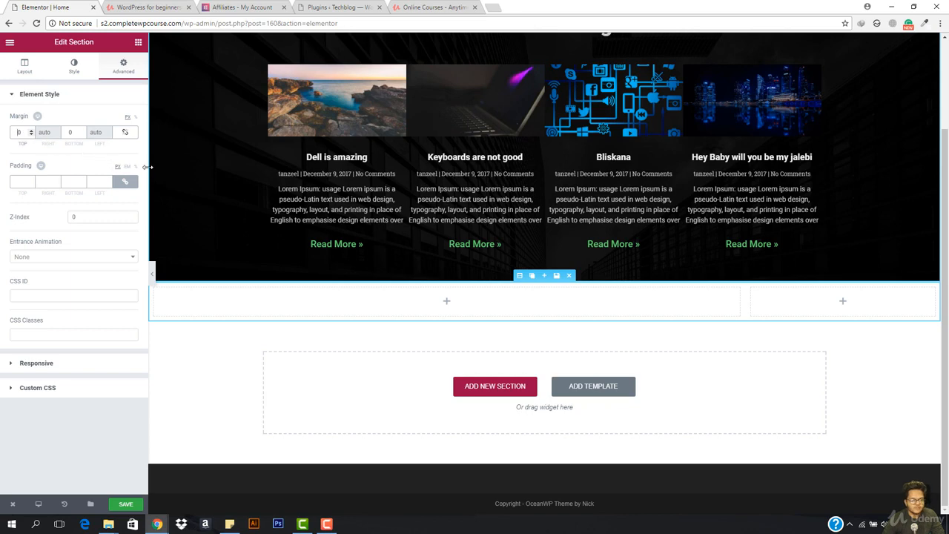
type("2")
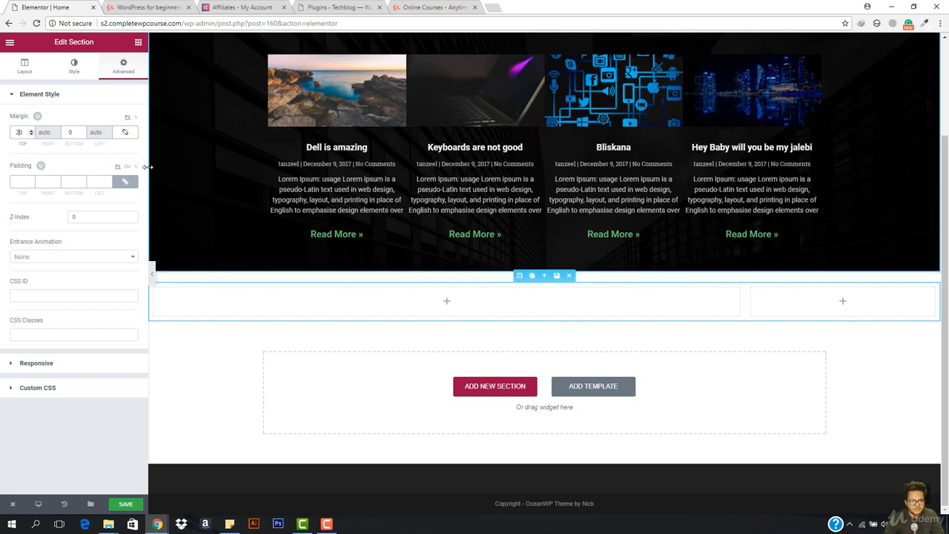
key("BackSpace")
type("3")
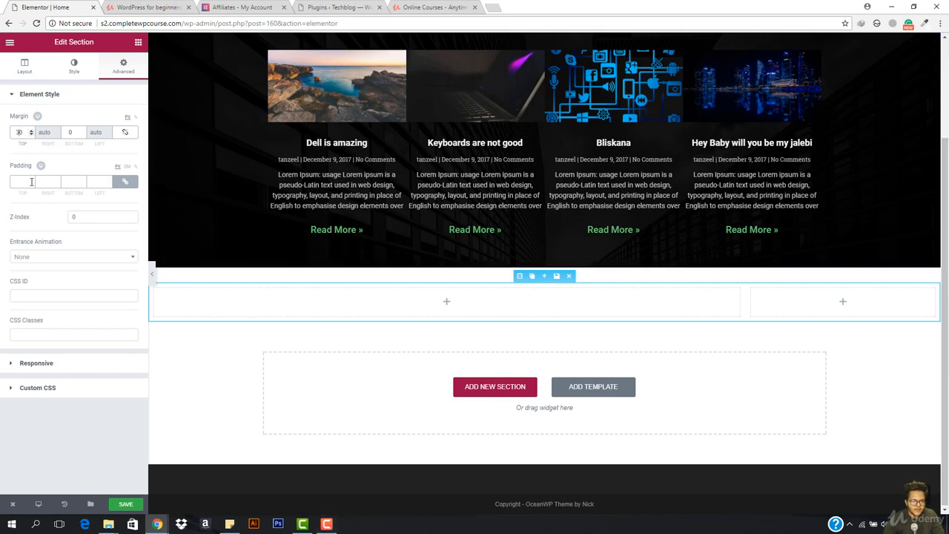
left_click(326, 524)
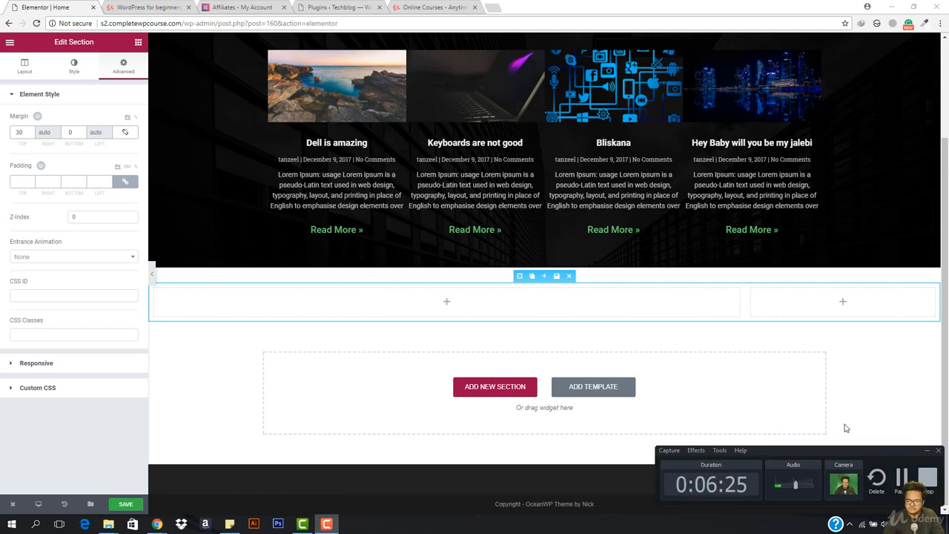
- Set the two-column section's top margin to 54
left_click(725, 373)
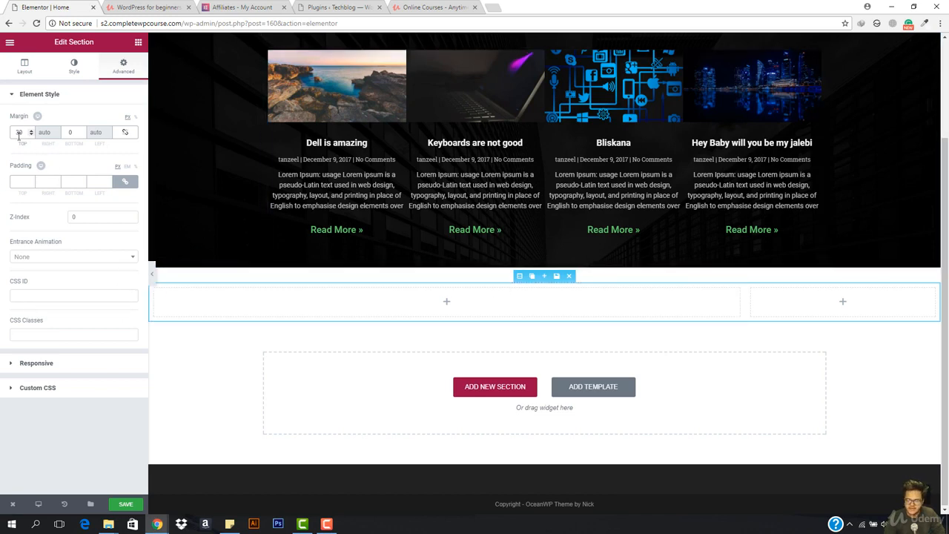
key("BackSpace")
type("5")
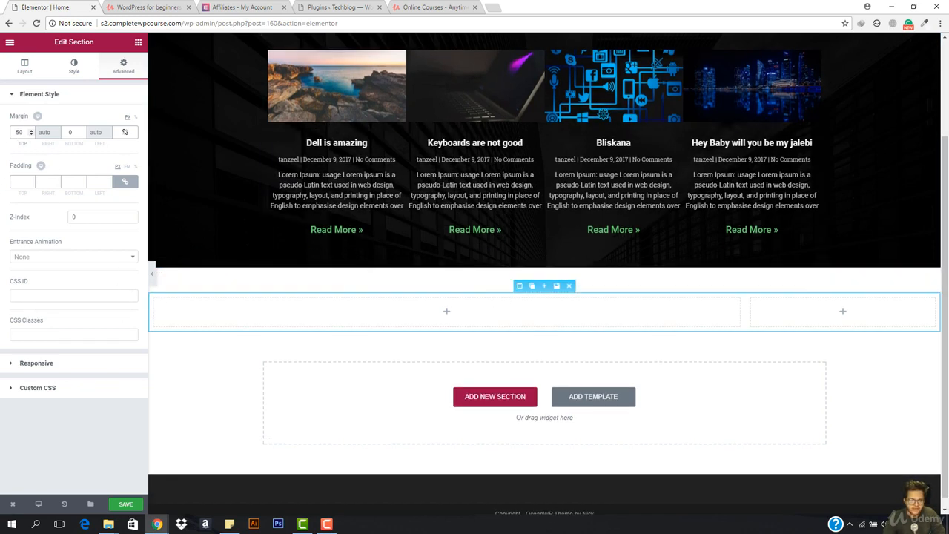
key("Up")
key("Up")
key("Up")
key("Up")
key("Up")
key("Up")
key("Up")
key("Up")
key("Up")
key("Up")
key("Up")
key("Up")
key("Up")
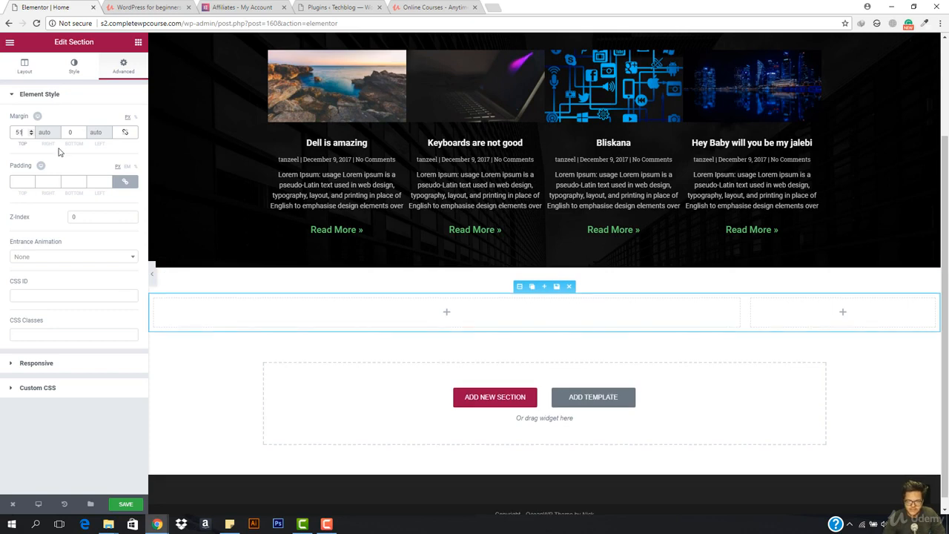
key("Down")
key("Down")
key("Down")
key("Down")
key("Down")
key("Down")
key("Down")
key("Down")
key("Down")
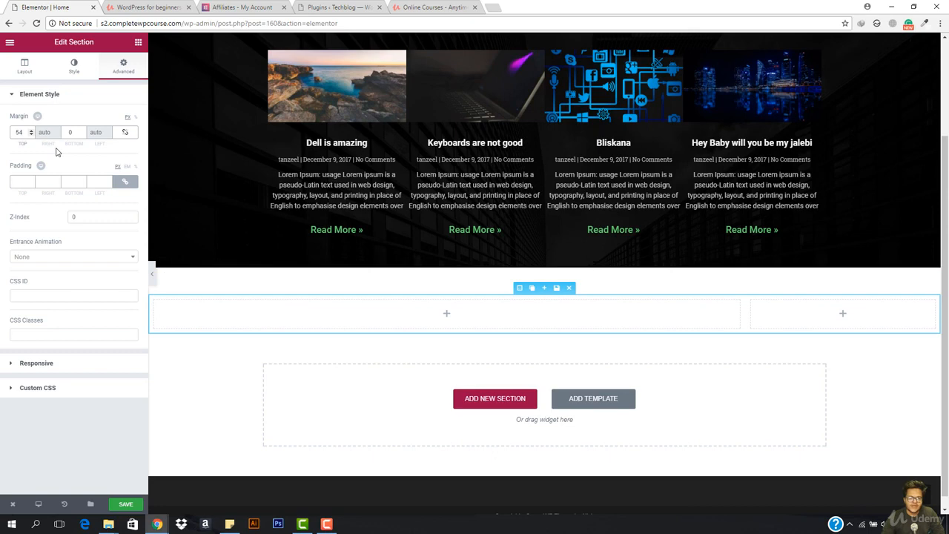
scroll(271, 135, "up", 2)
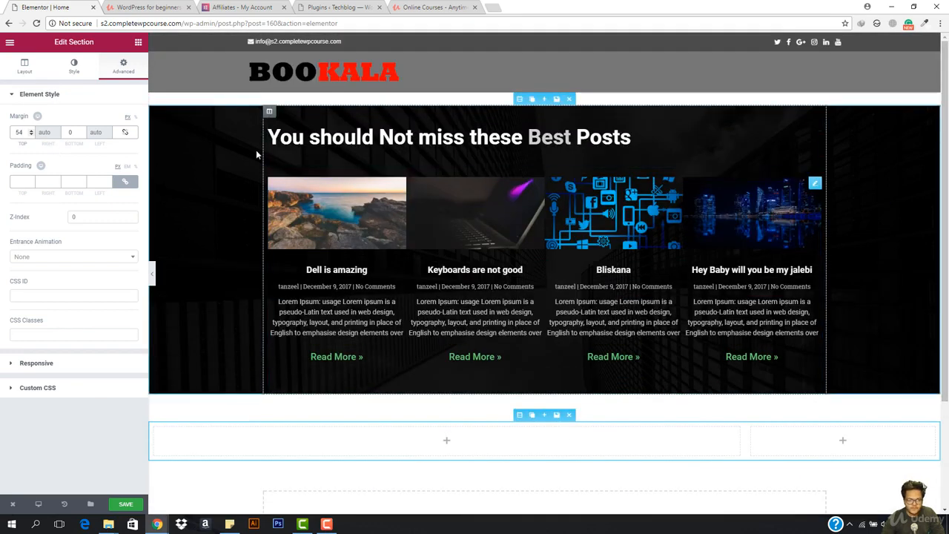
scroll(413, 303, "down", 2)
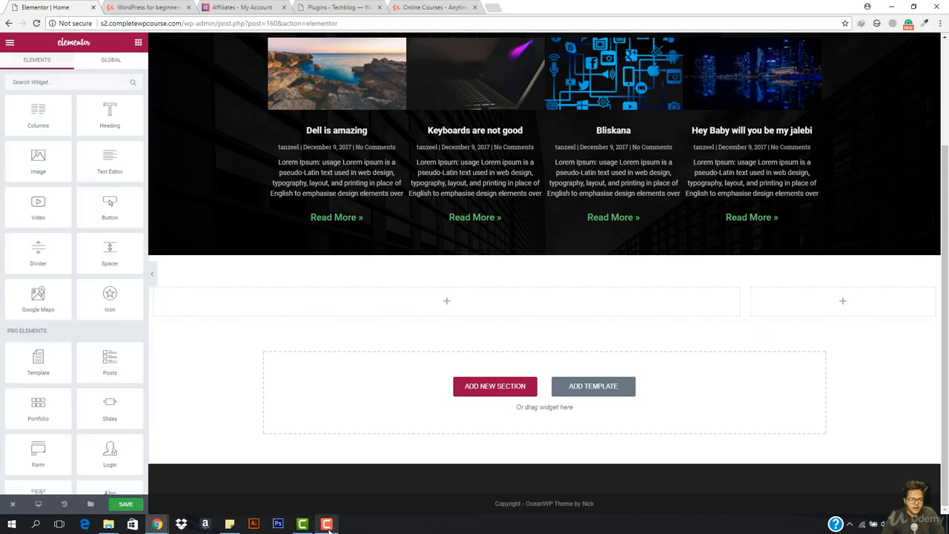
left_click(326, 523)
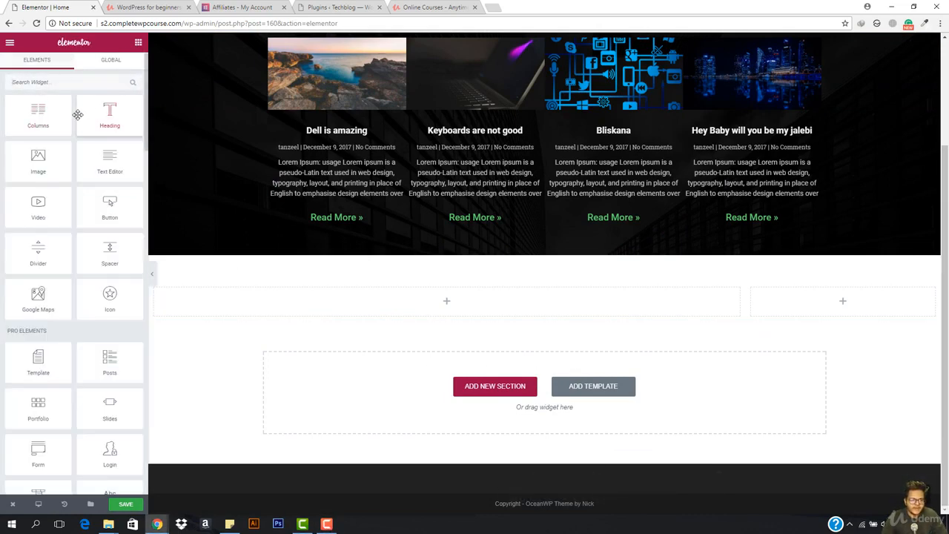
- Add a Heading widget to the section's wide first column and set its title to "All Posts..."
left_click_drag(107, 118, 426, 302)
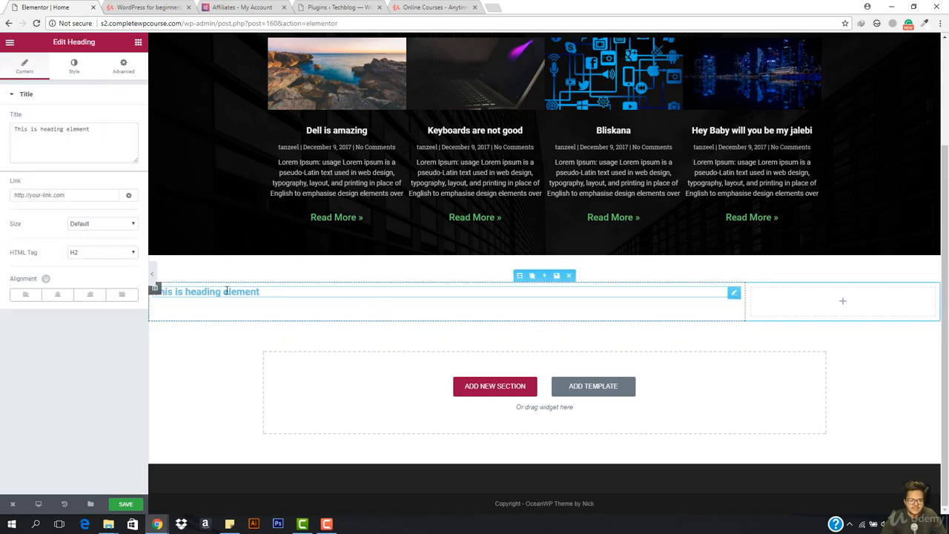
triple_click(109, 142)
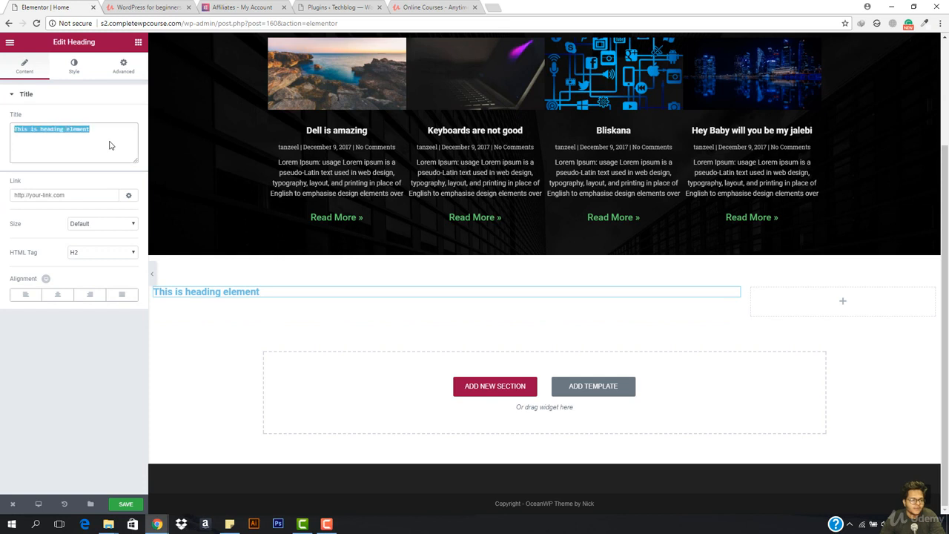
type("All Posts...")
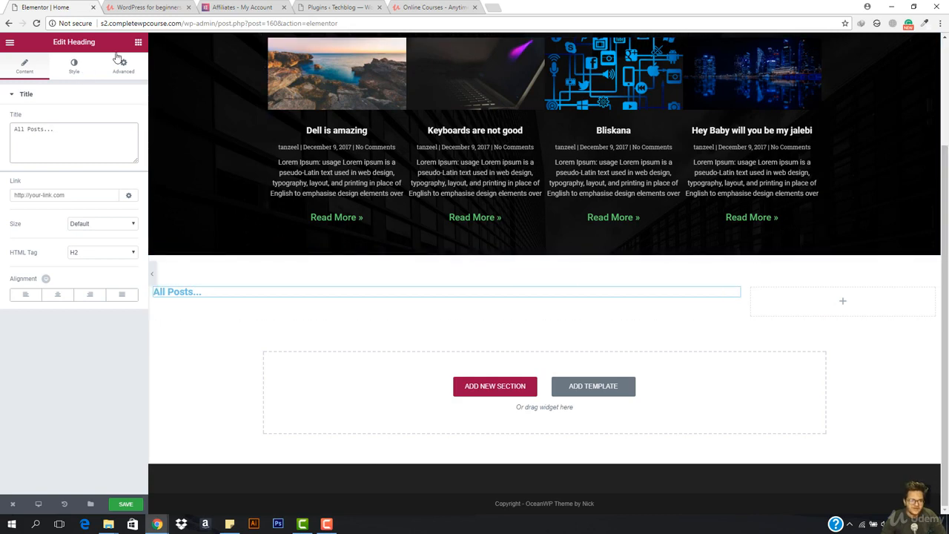
- Add a Sidebar widget to the section's narrow second column and bring up its available sidebar choices
left_click(138, 43)
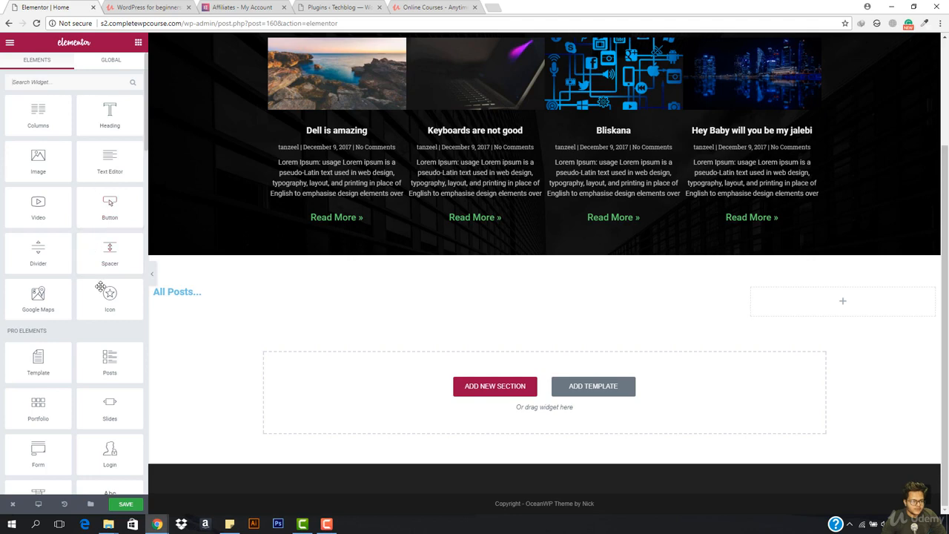
scroll(102, 293, "down", 2)
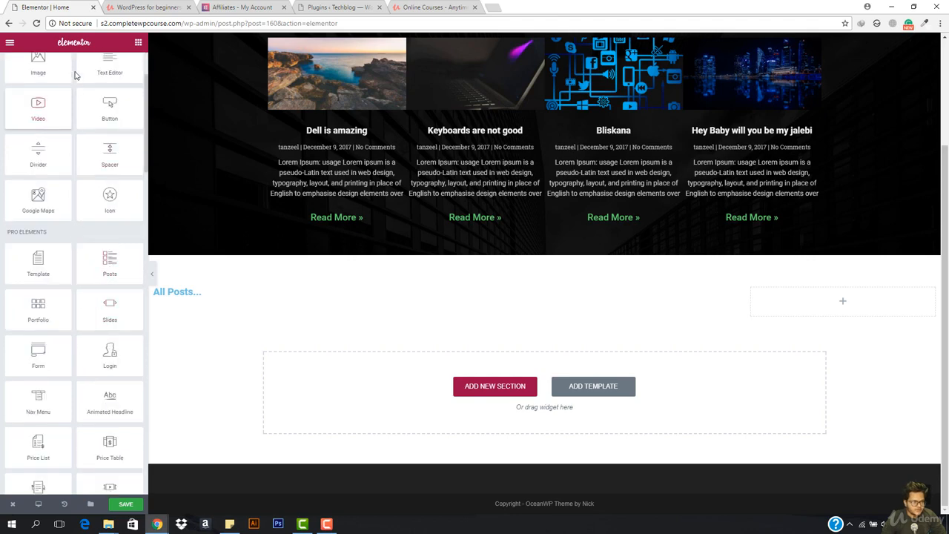
scroll(93, 223, "down", 1)
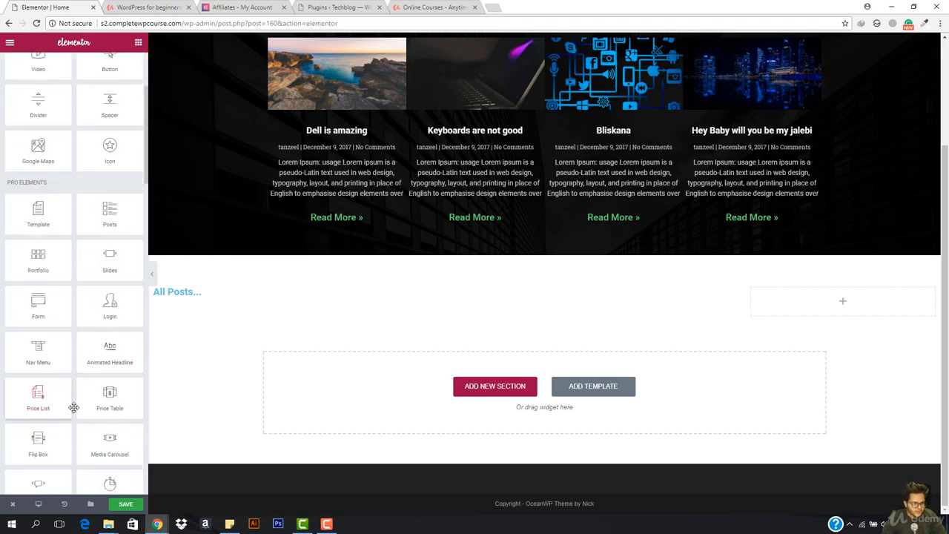
scroll(74, 405, "down", 2)
scroll(96, 369, "down", 2)
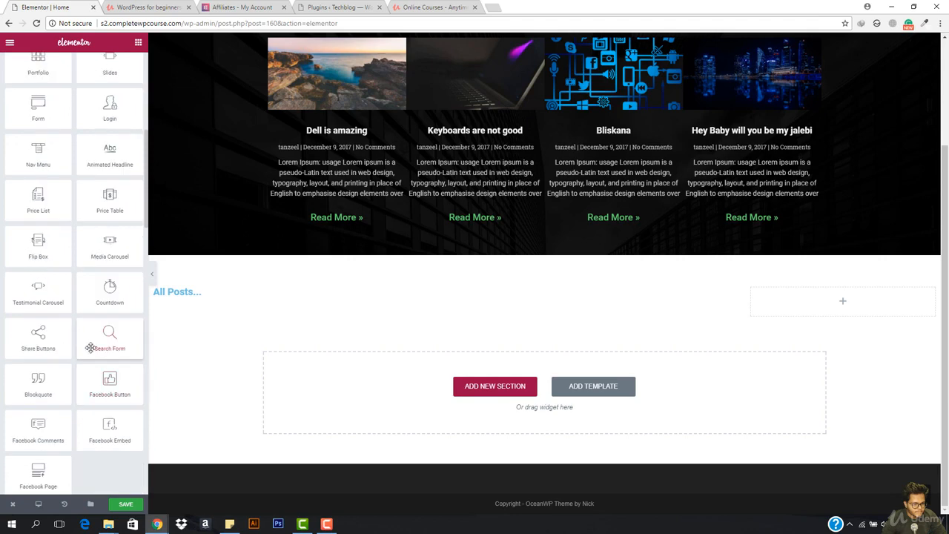
scroll(85, 344, "down", 3)
scroll(109, 389, "down", 2)
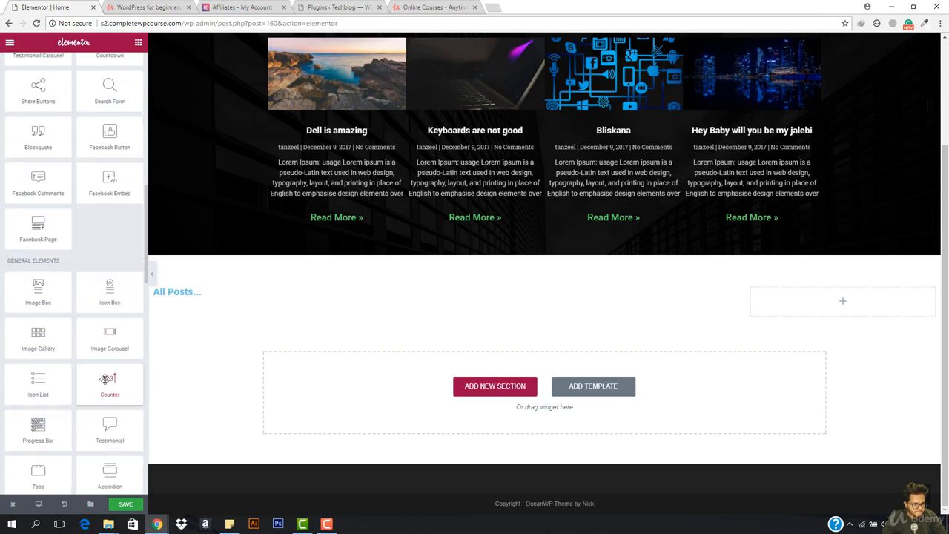
scroll(107, 379, "down", 2)
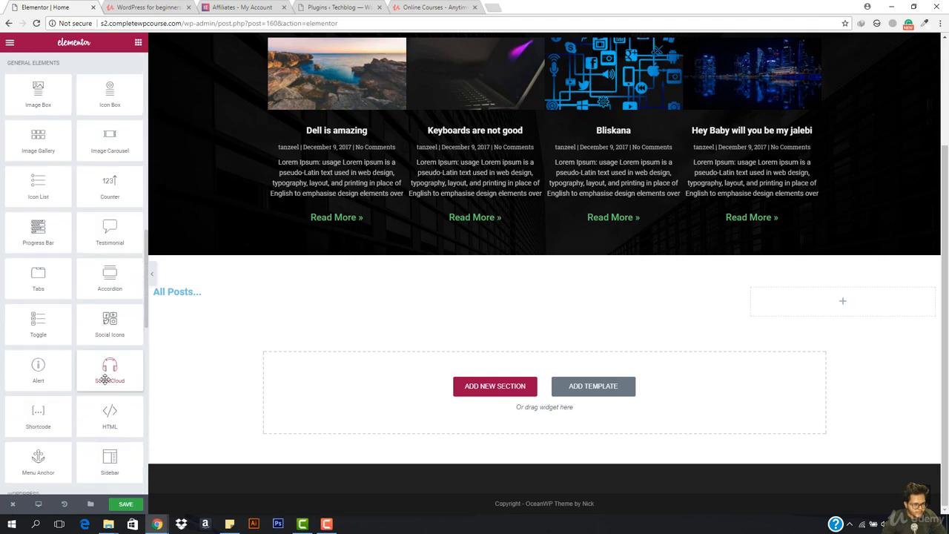
scroll(105, 379, "down", 1)
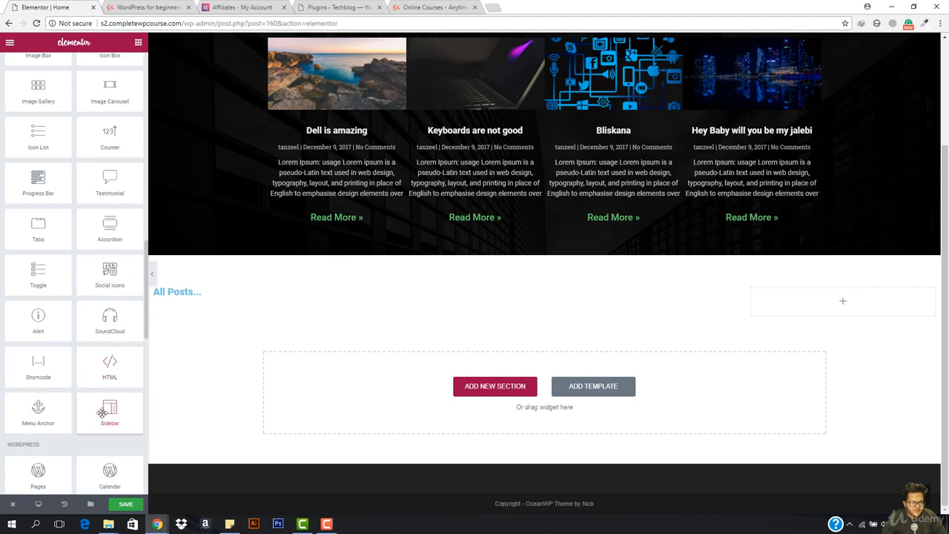
left_click_drag(102, 412, 840, 311)
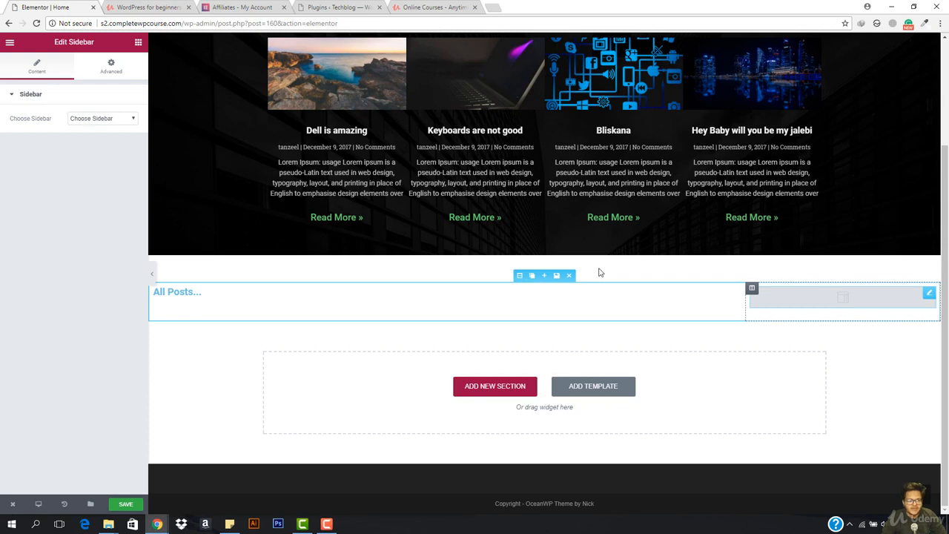
left_click(95, 120)
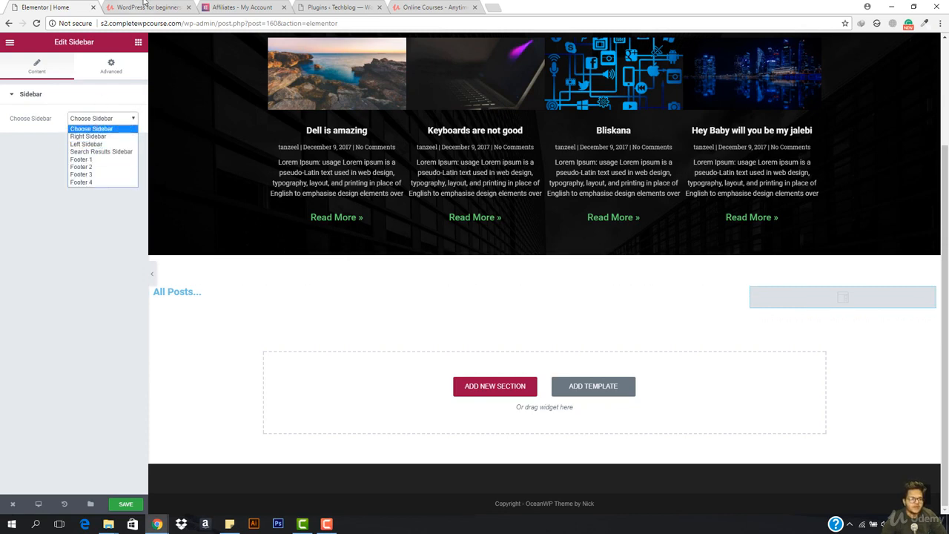
- Load s2.completewpcourse.com in the browser tab showing the WordPress course and close the Affiliates tab
left_click(148, 5)
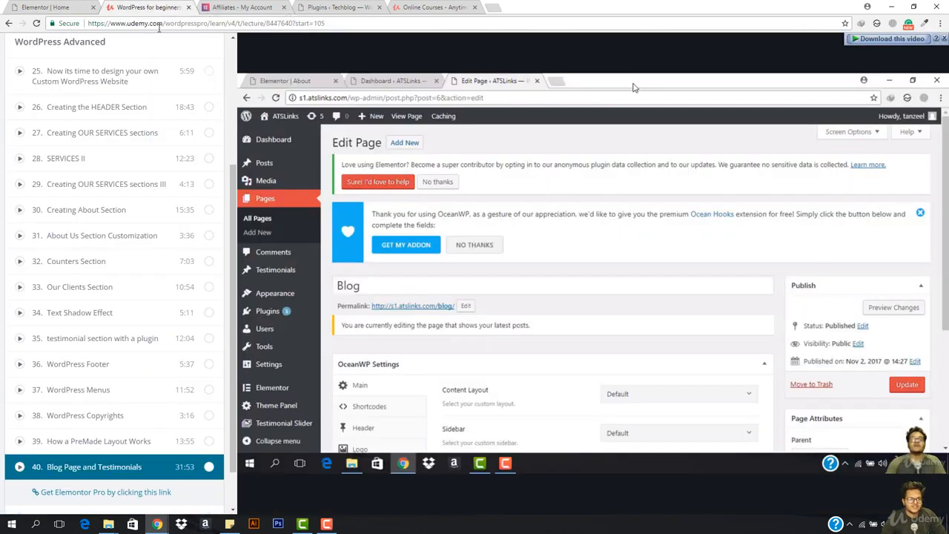
left_click(163, 23)
type("s2.completewpcourse.com")
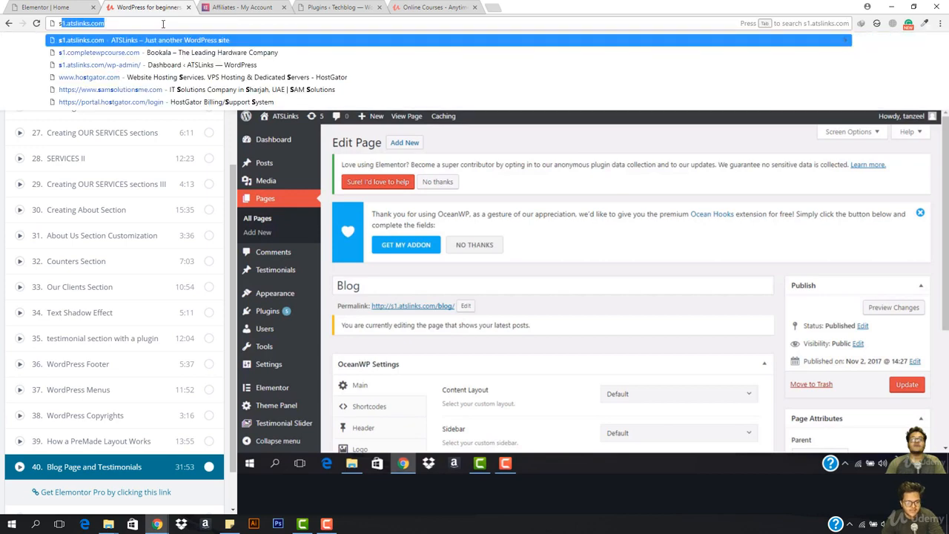
key("Return")
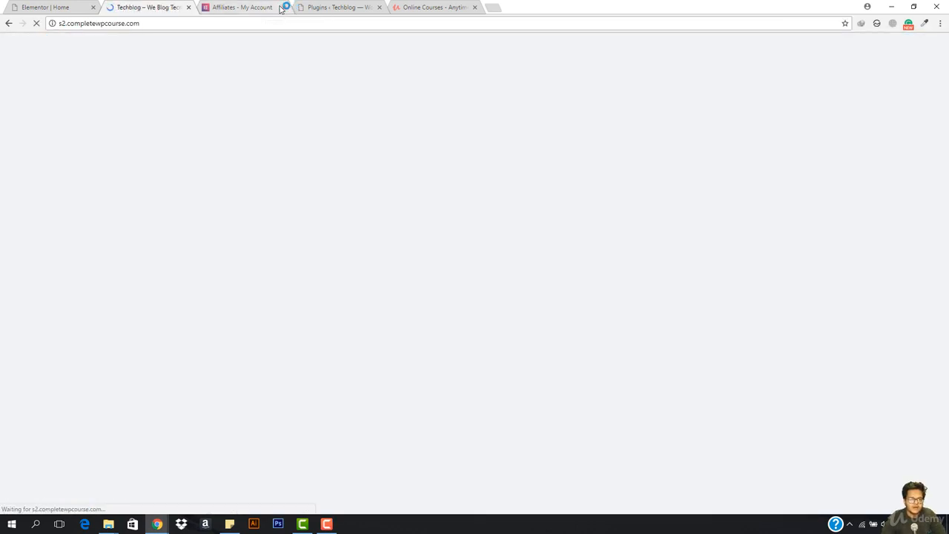
left_click(279, 7)
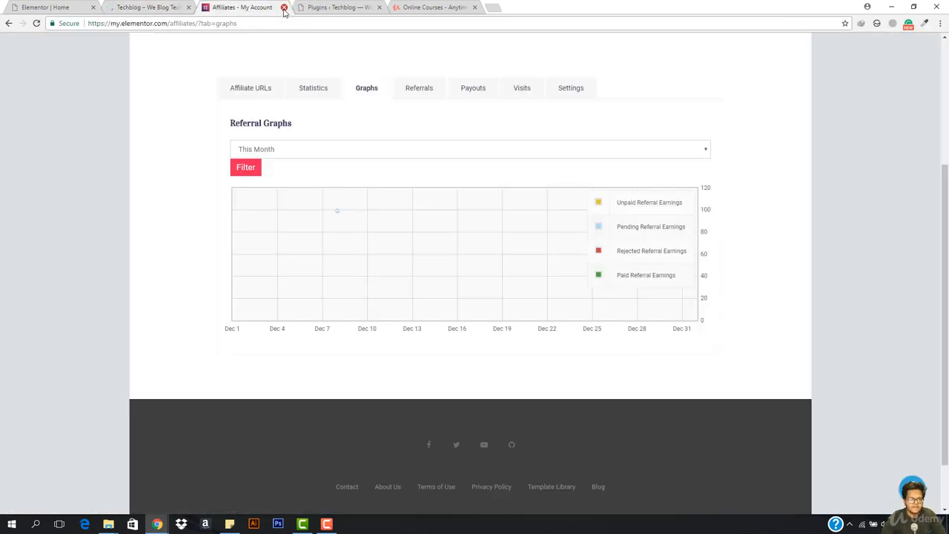
left_click(284, 8)
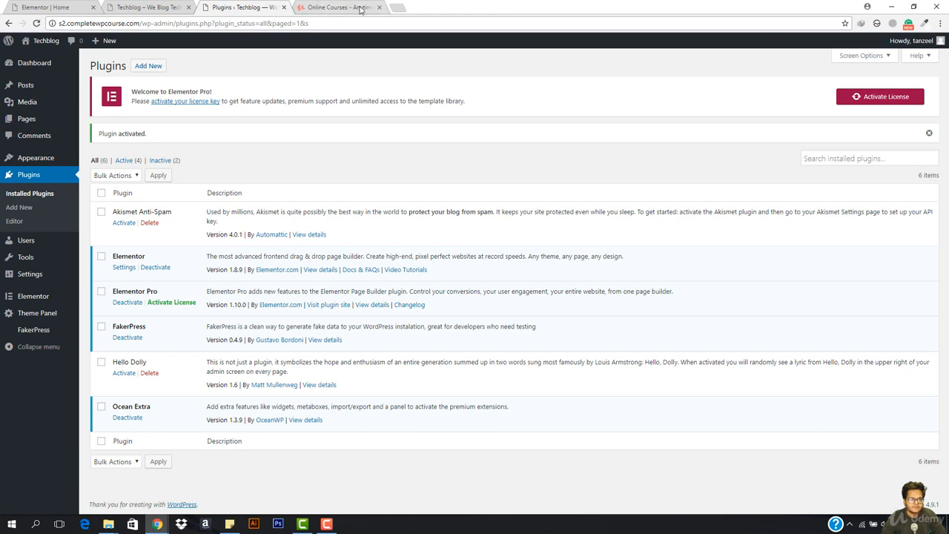
- Go through the site's WordPress dashboard to the Widgets page and close the leftover Plugins and Online Courses tabs
left_click(119, 7)
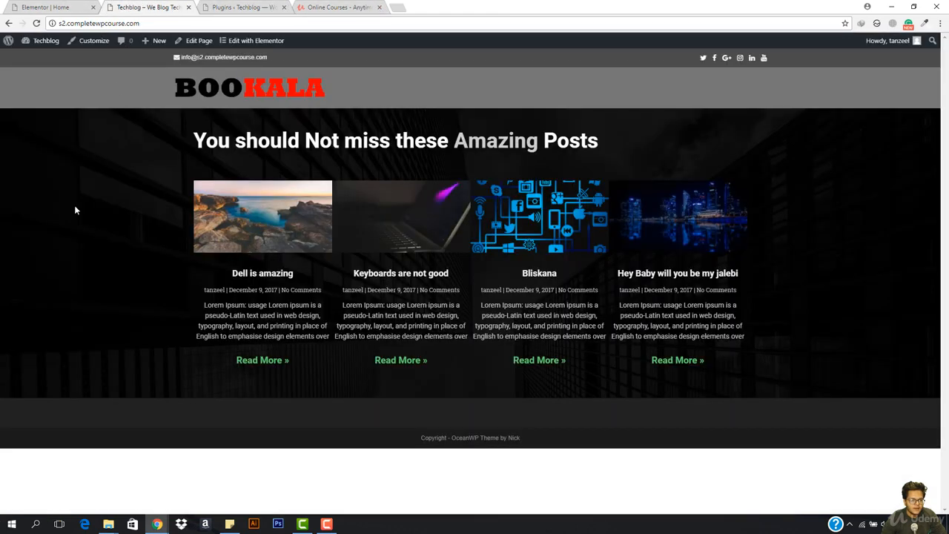
mouse_move(39, 40)
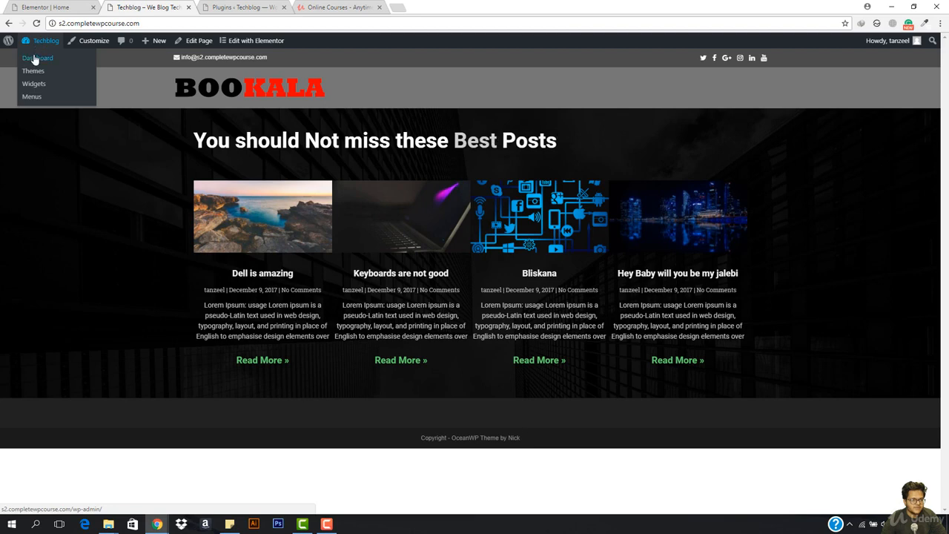
left_click(36, 59)
left_click(284, 8)
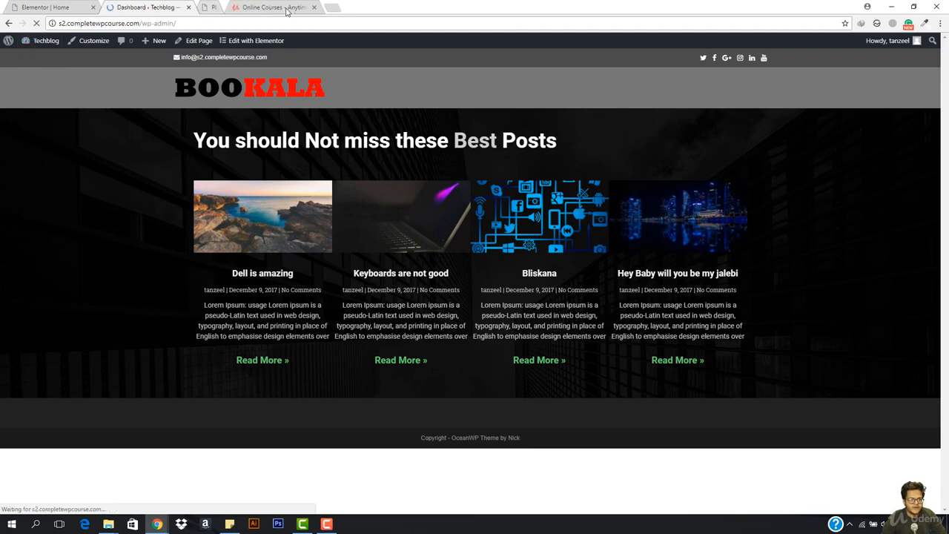
left_click(284, 7)
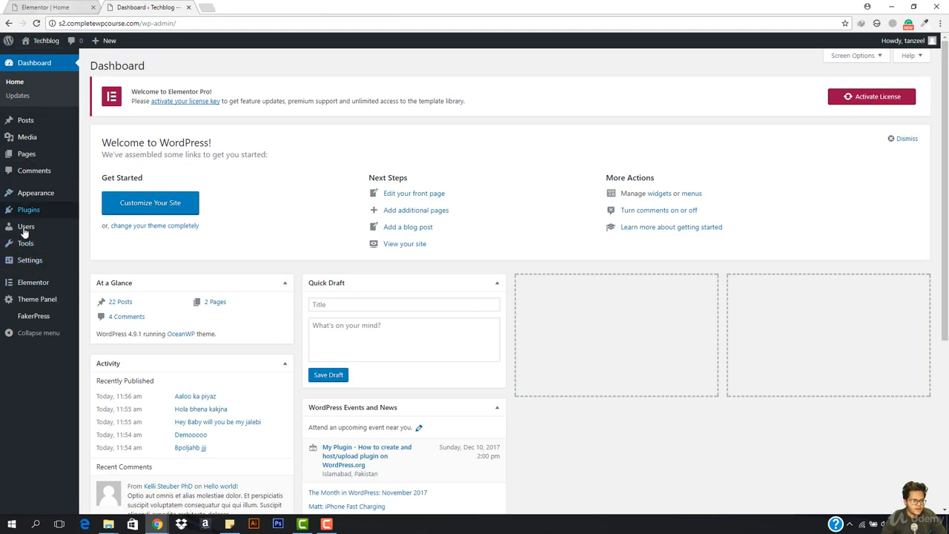
mouse_move(33, 195)
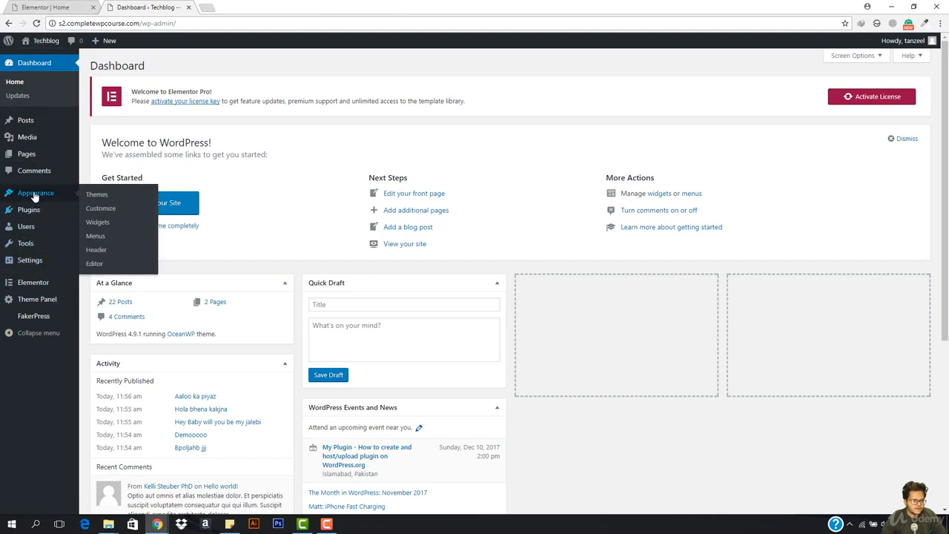
left_click(99, 223)
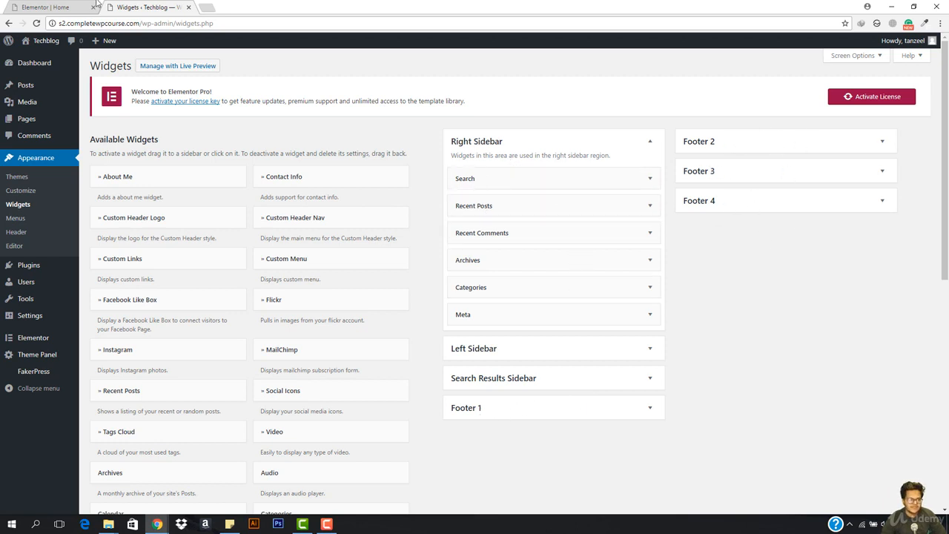
- Return to the Elementor home page editor, set the Sidebar widget to Right Sidebar and review its contents on the page
left_click(46, 7)
left_click(97, 119)
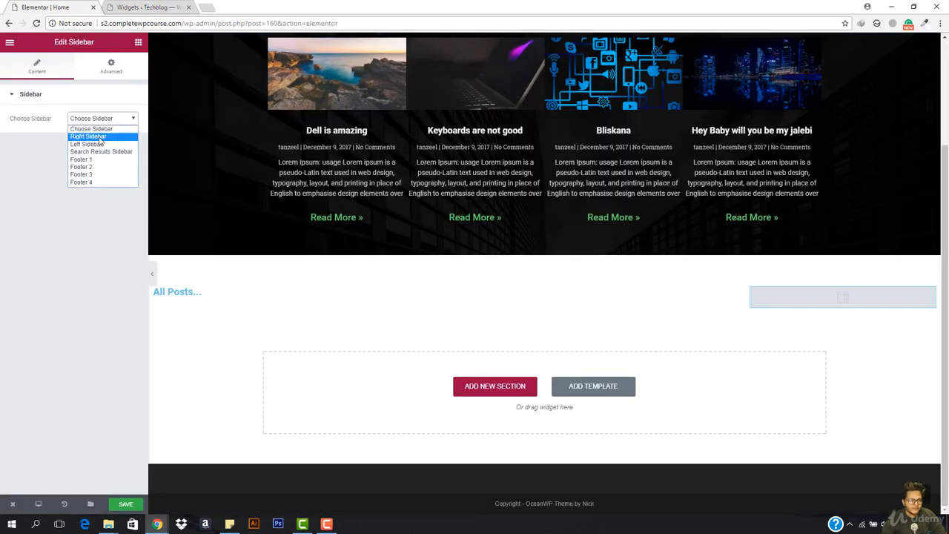
left_click(100, 136)
scroll(793, 300, "down", 3)
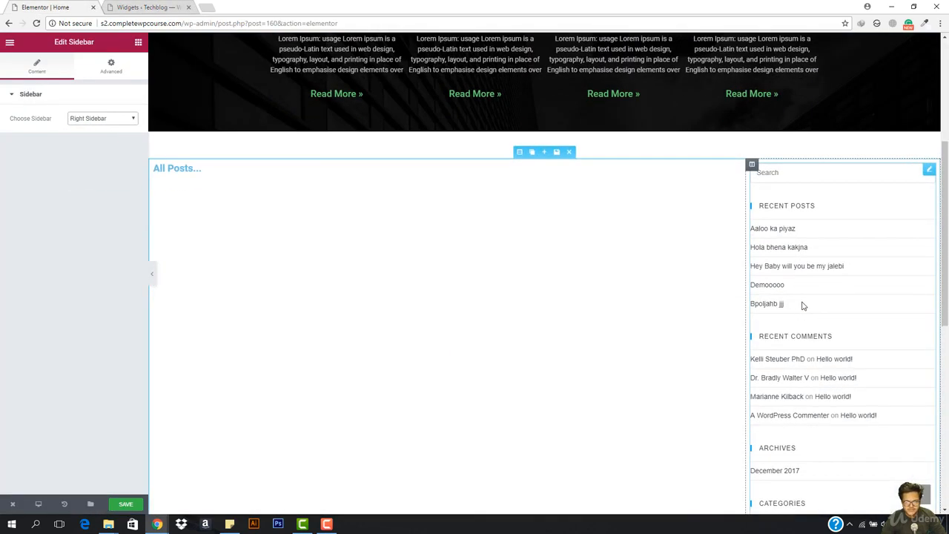
scroll(794, 384, "down", 4)
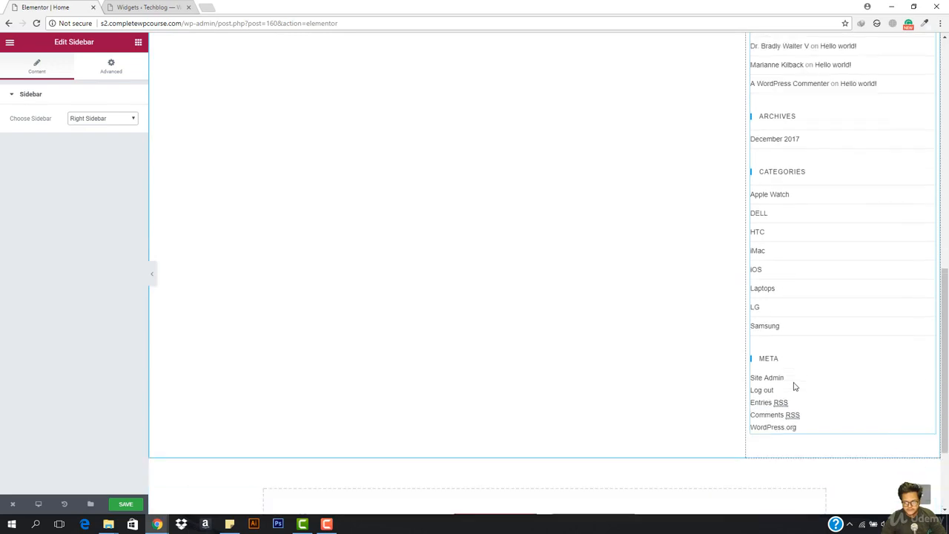
scroll(791, 345, "up", 3)
scroll(791, 345, "up", 3)
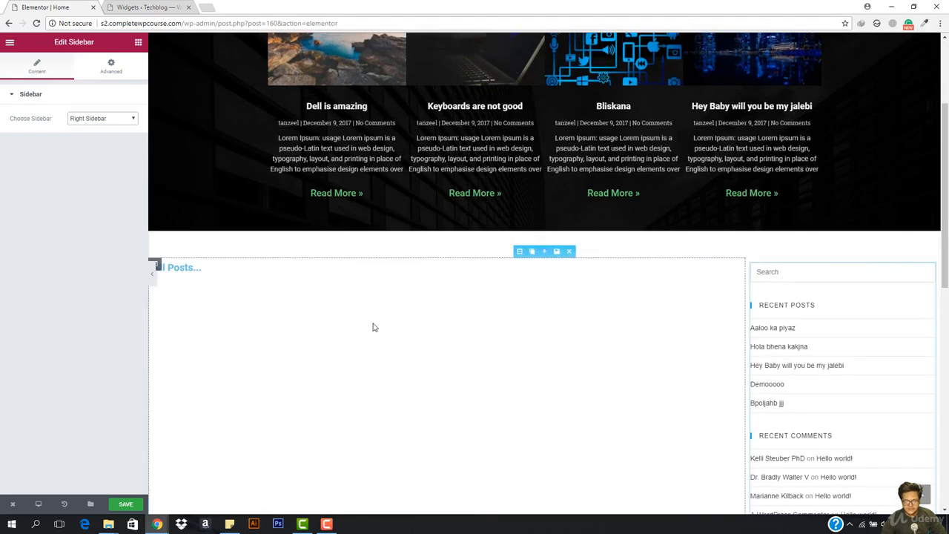
scroll(243, 294, "down", 2)
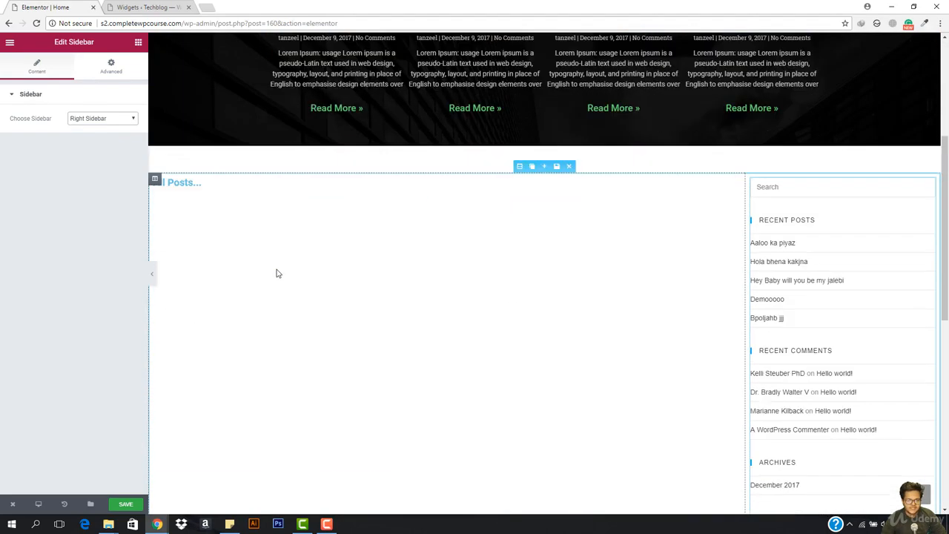
- Set the text colour of the "All Posts..." heading to the dark grey #232323
scroll(478, 275, "down", 2)
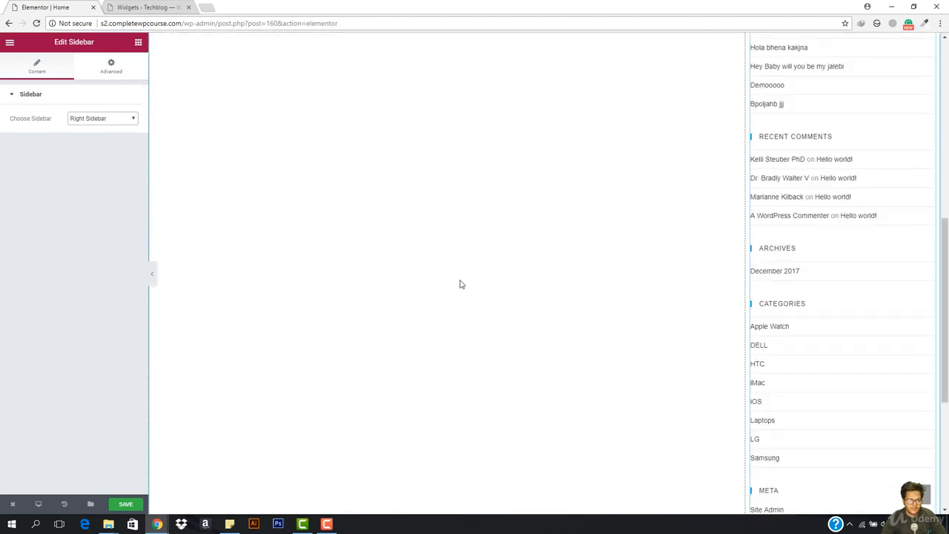
scroll(460, 281, "up", 5)
left_click(180, 312)
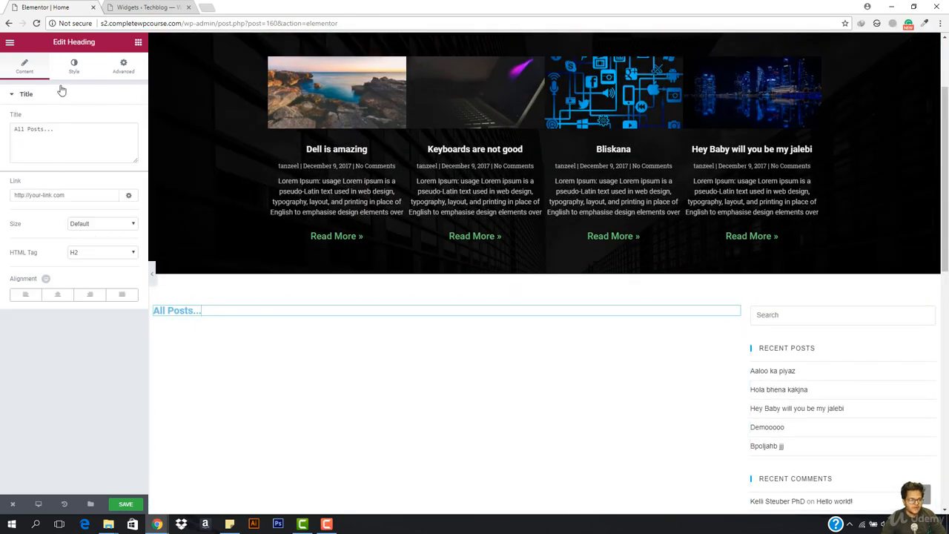
left_click(74, 65)
left_click(125, 120)
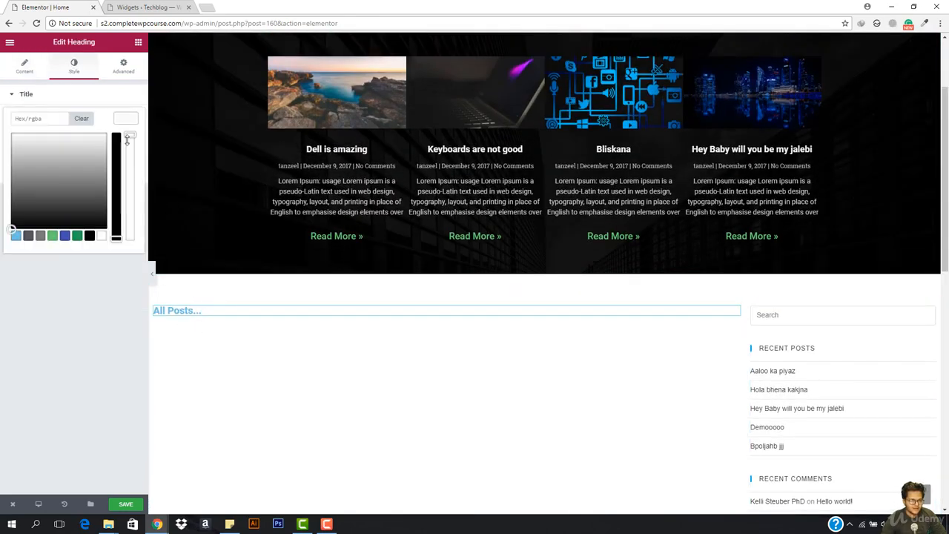
left_click_drag(113, 210, 115, 132)
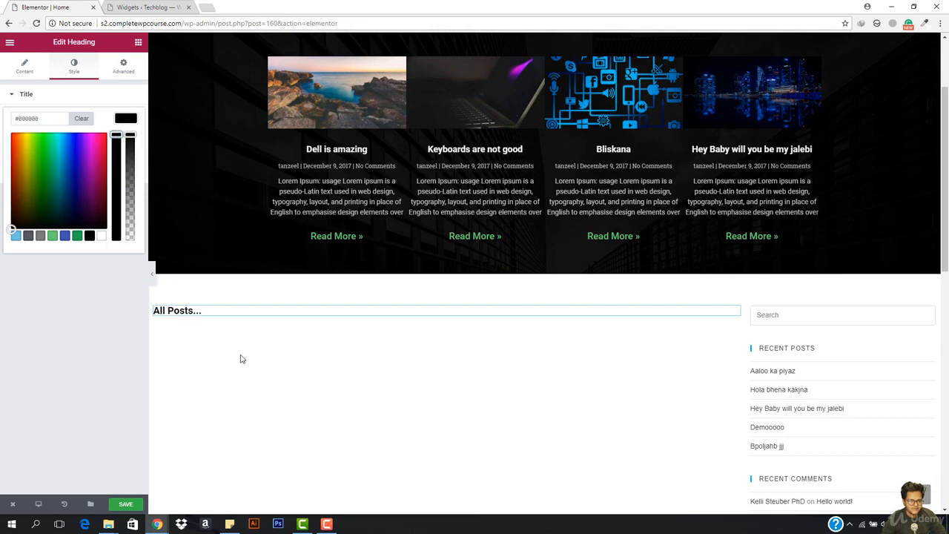
scroll(401, 204, "up", 2)
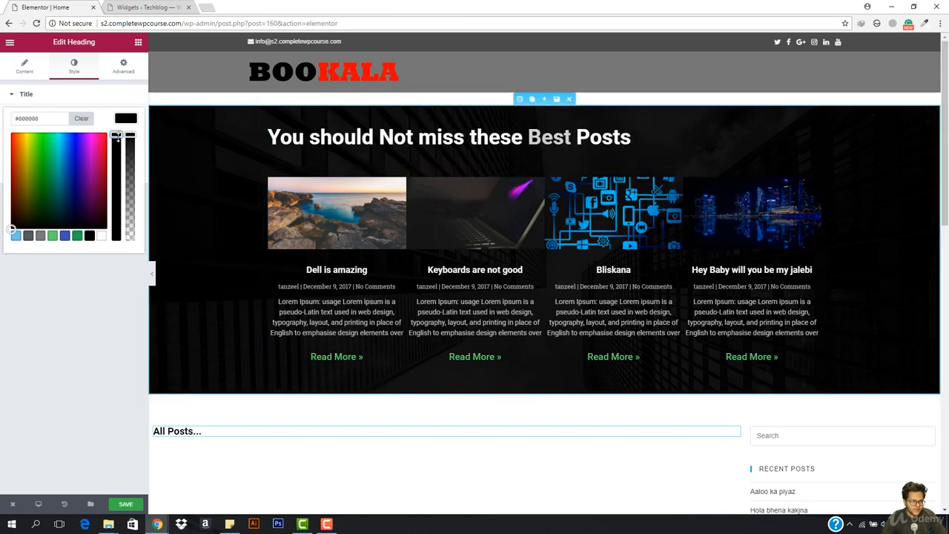
left_click_drag(117, 138, 117, 239)
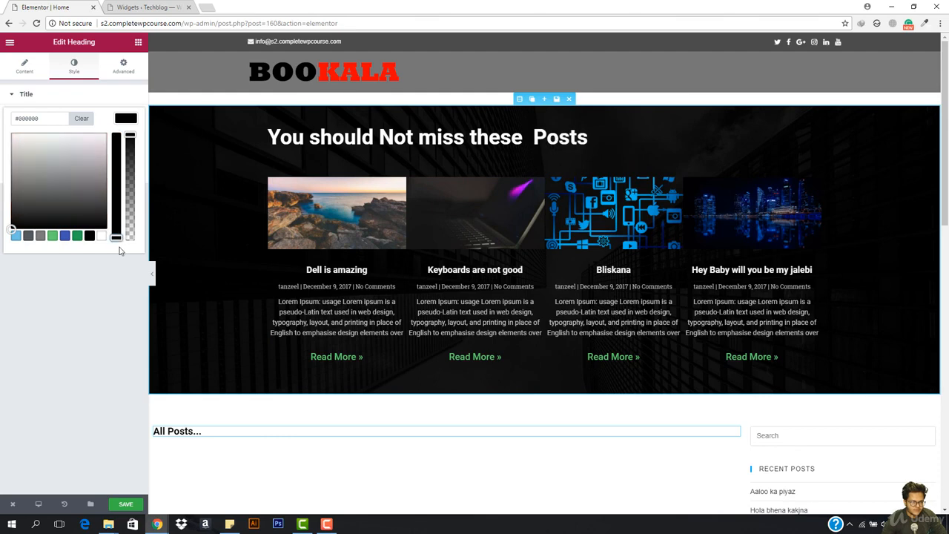
left_click(15, 215)
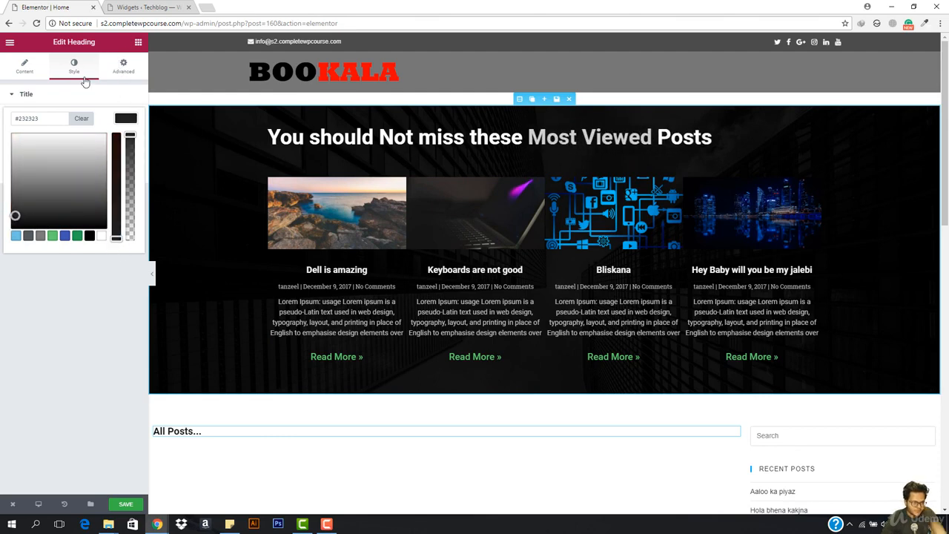
left_click(126, 118)
- Give the "All Posts..." heading custom typography: size 50 px, Open Sans family and weight 500
left_click(126, 145)
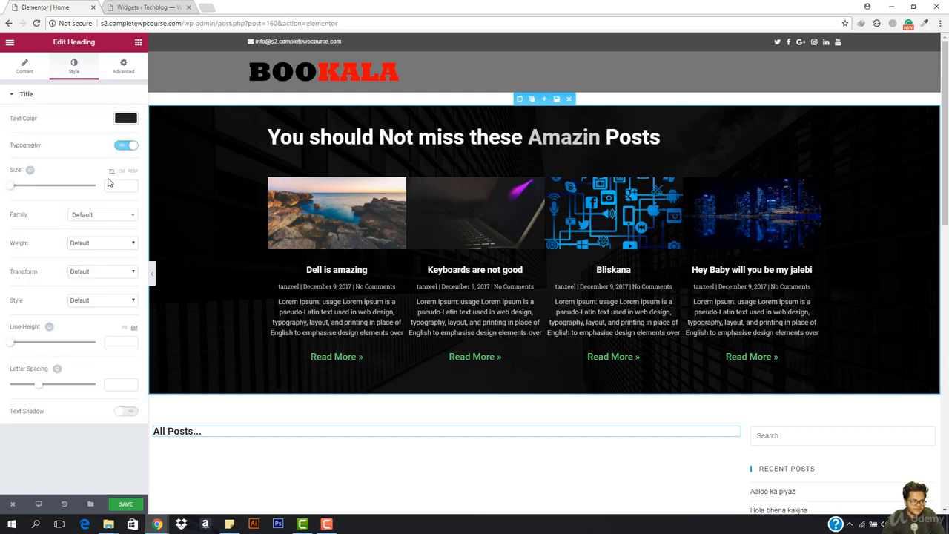
left_click_drag(12, 189, 31, 191)
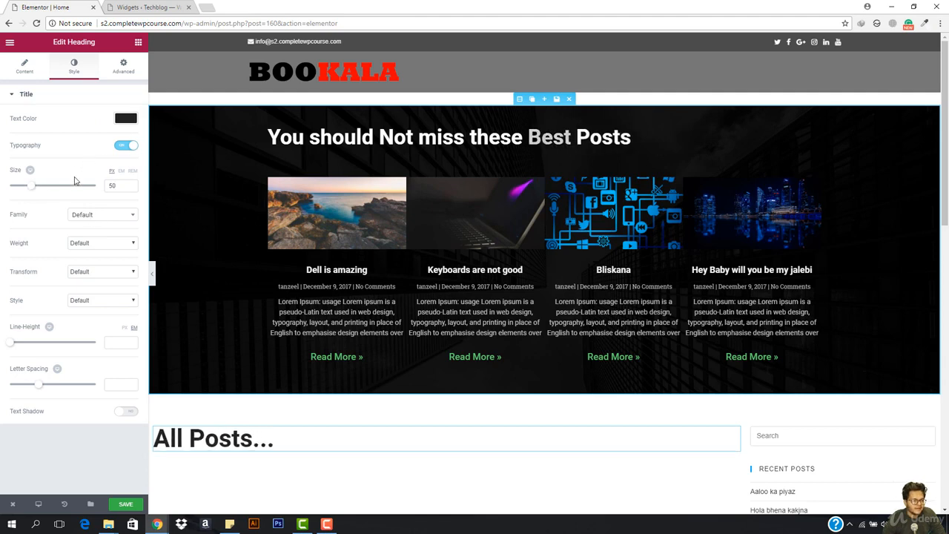
left_click(97, 215)
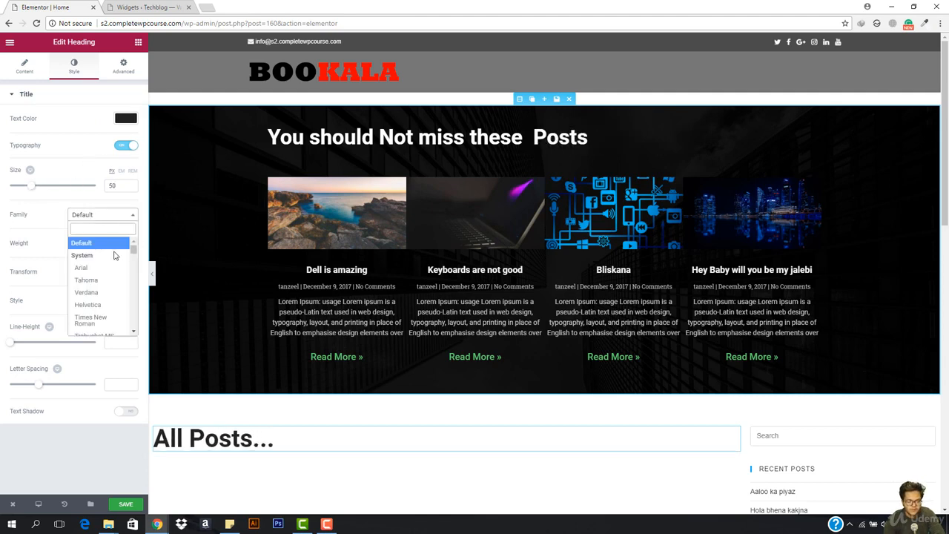
type("open")
key("Return")
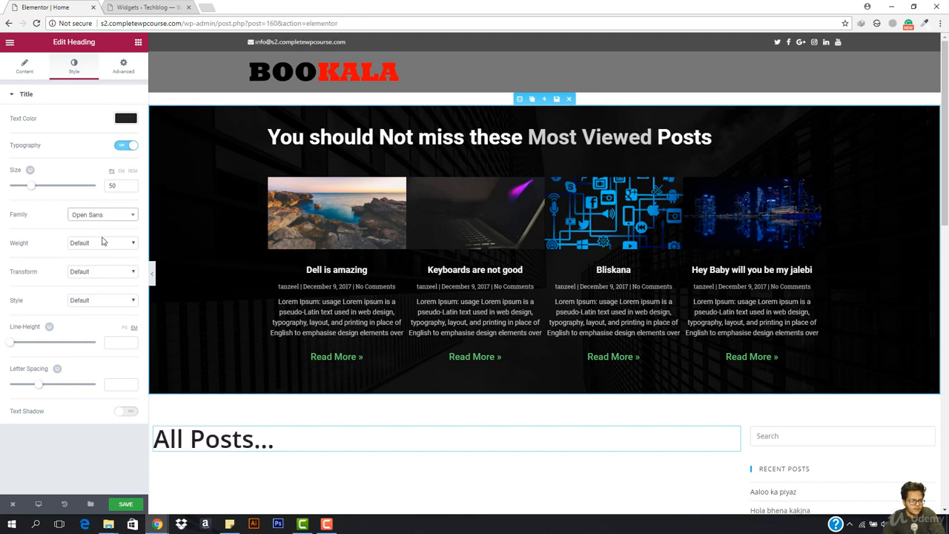
left_click(102, 245)
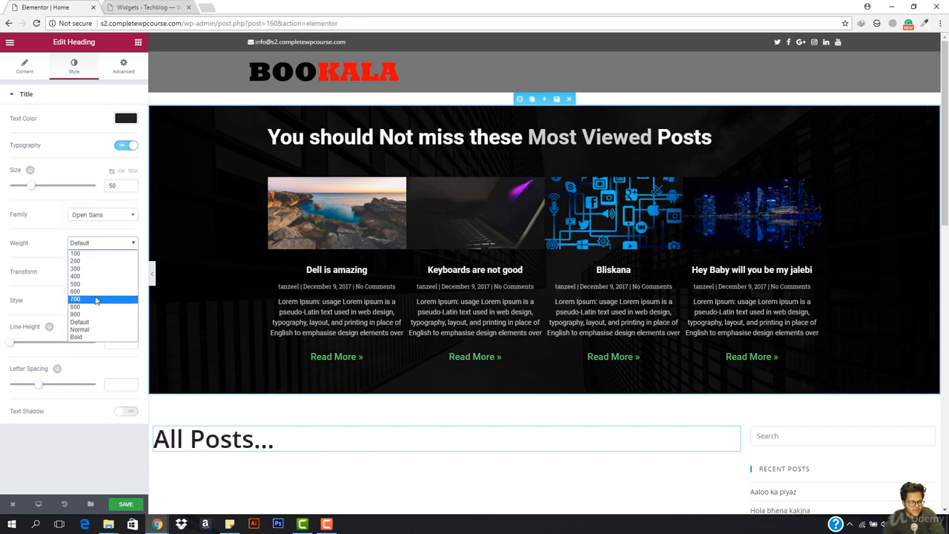
left_click(100, 284)
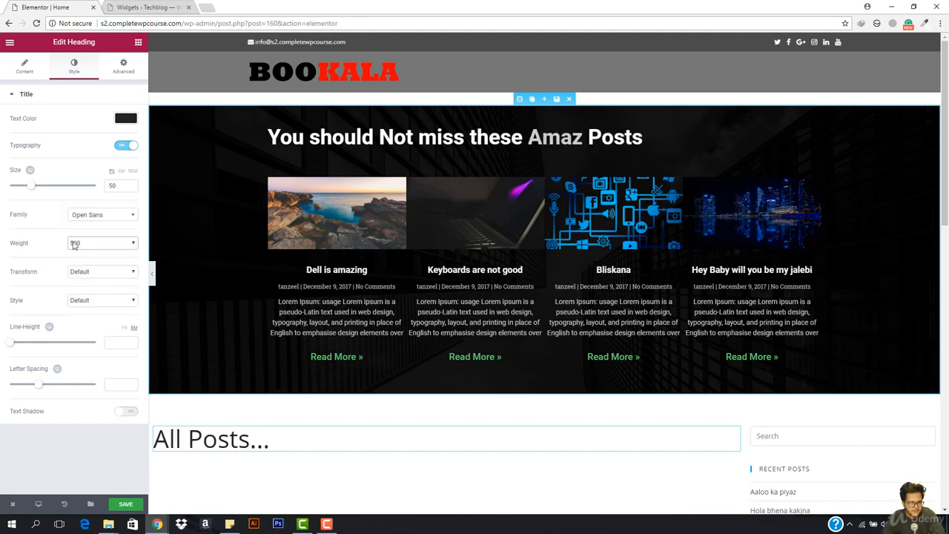
- Search the widgets for "post" and place a Posts widget beneath the "All Posts..." heading in the wide column
scroll(348, 351, "down", 4)
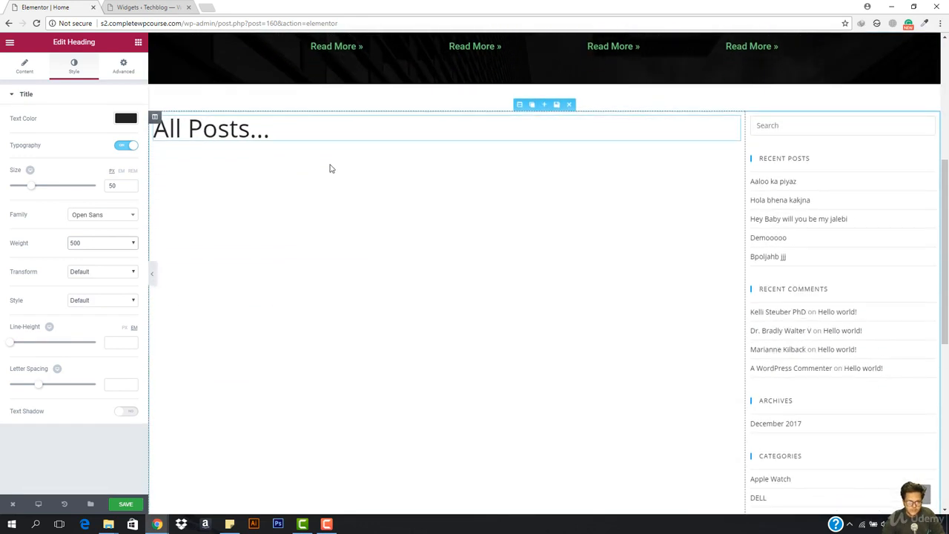
left_click(138, 43)
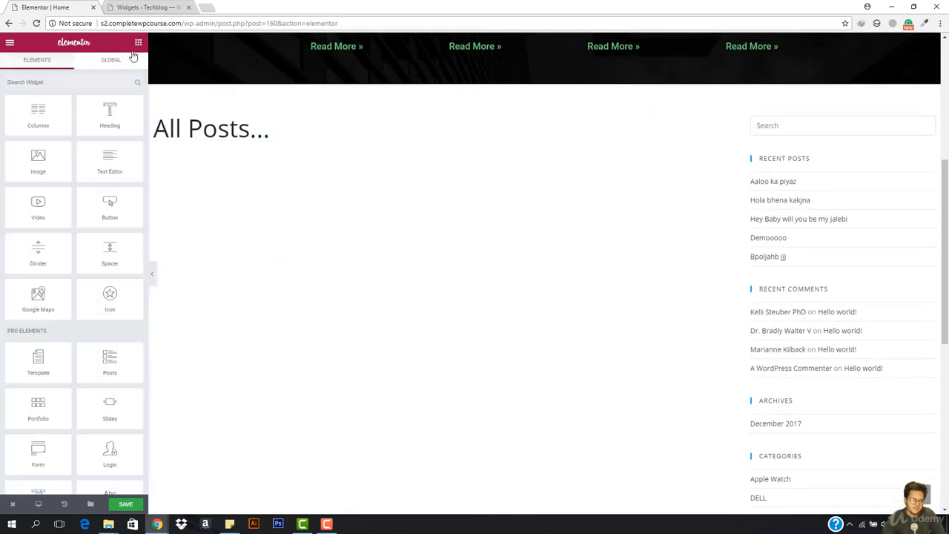
scroll(73, 231, "down", 2)
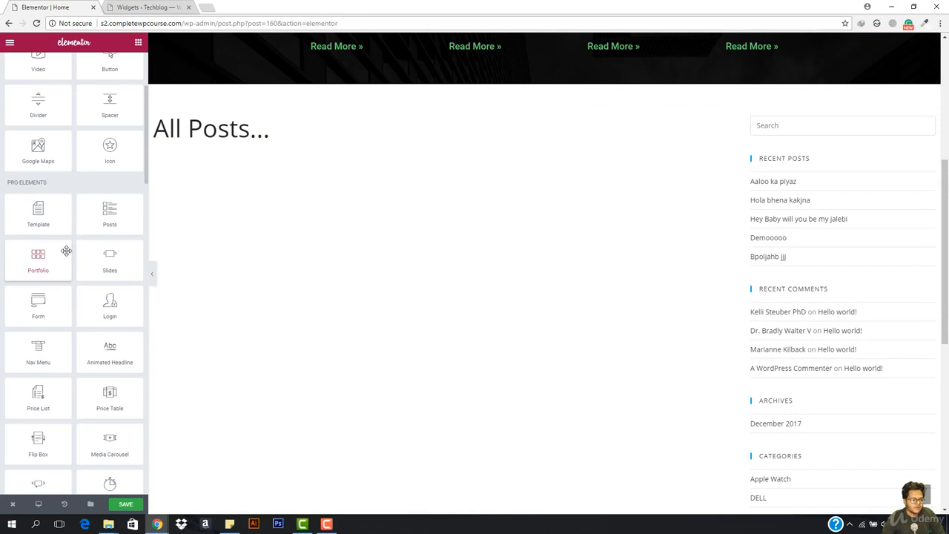
scroll(74, 222, "down", 1)
scroll(52, 256, "down", 1)
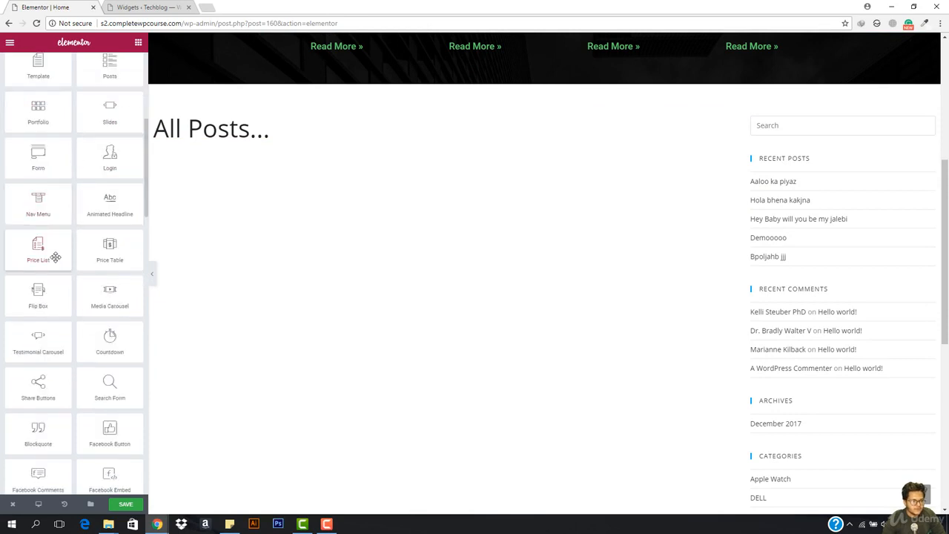
scroll(85, 311, "down", 1)
scroll(93, 333, "down", 1)
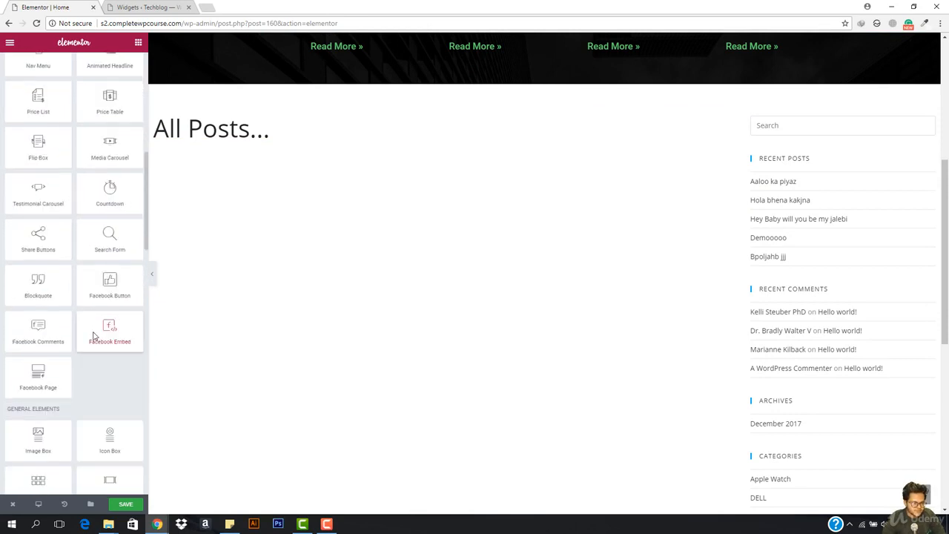
scroll(91, 281, "up", 5)
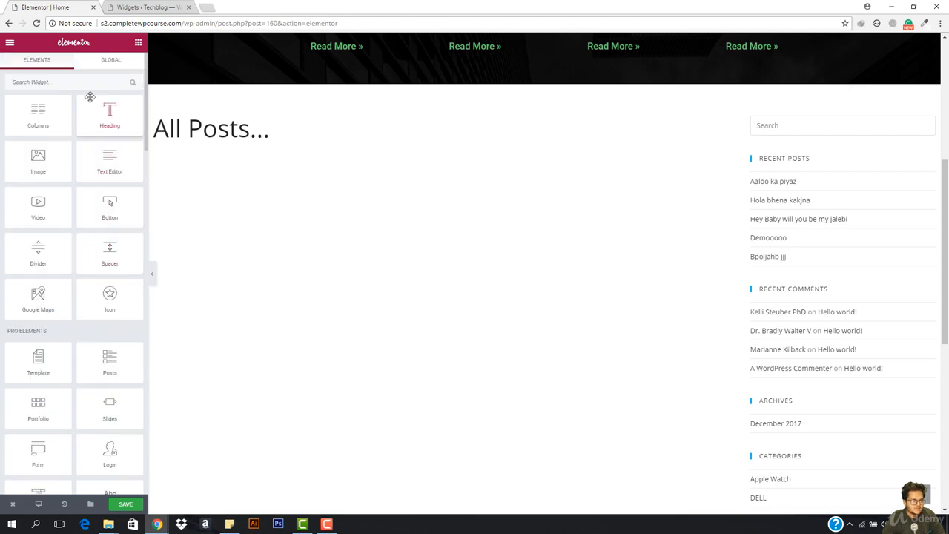
left_click(85, 82)
type("post")
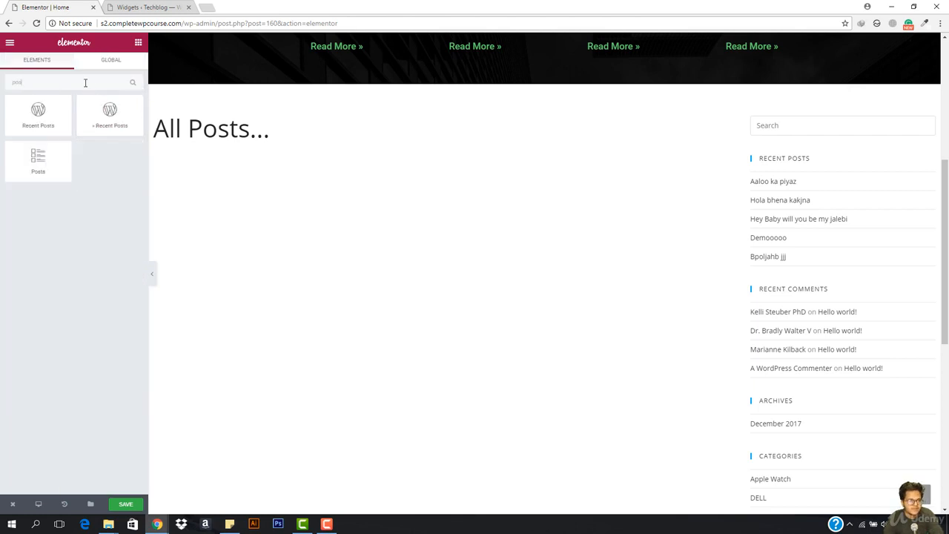
left_click_drag(48, 157, 339, 146)
- Examine the new posts grid alongside the sidebar, comparing its length and layout with the rest of the page
scroll(395, 259, "down", 6)
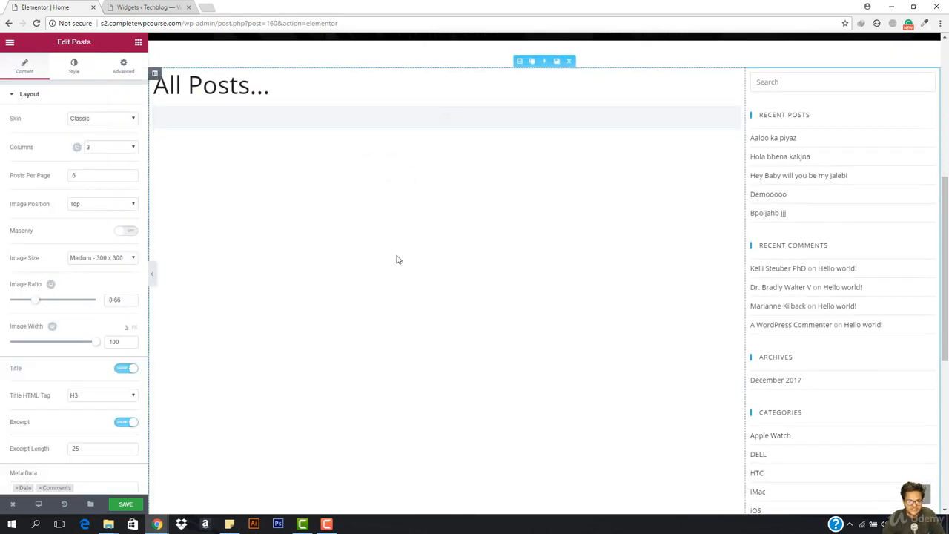
scroll(398, 265, "up", 6)
scroll(409, 222, "down", 4)
scroll(409, 222, "down", 3)
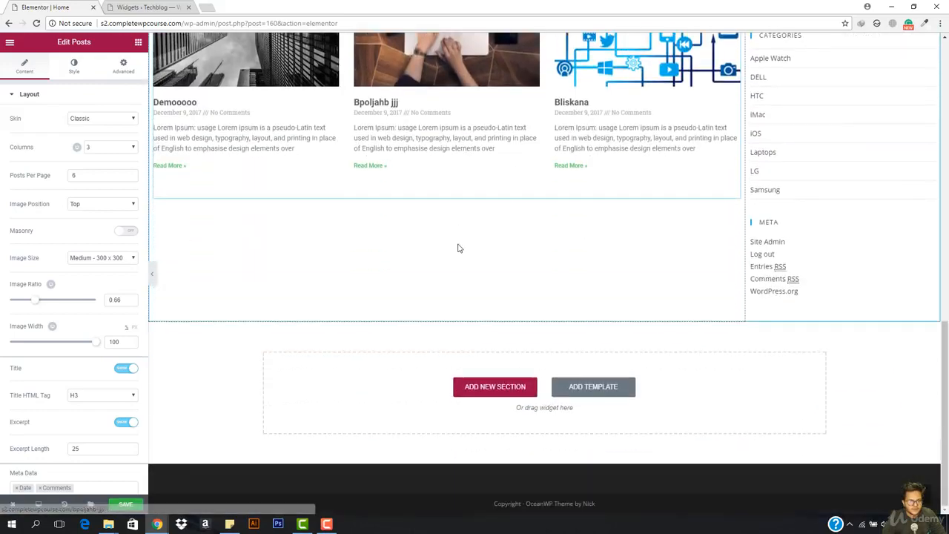
scroll(451, 247, "up", 5)
scroll(338, 238, "down", 2)
scroll(169, 165, "down", 1)
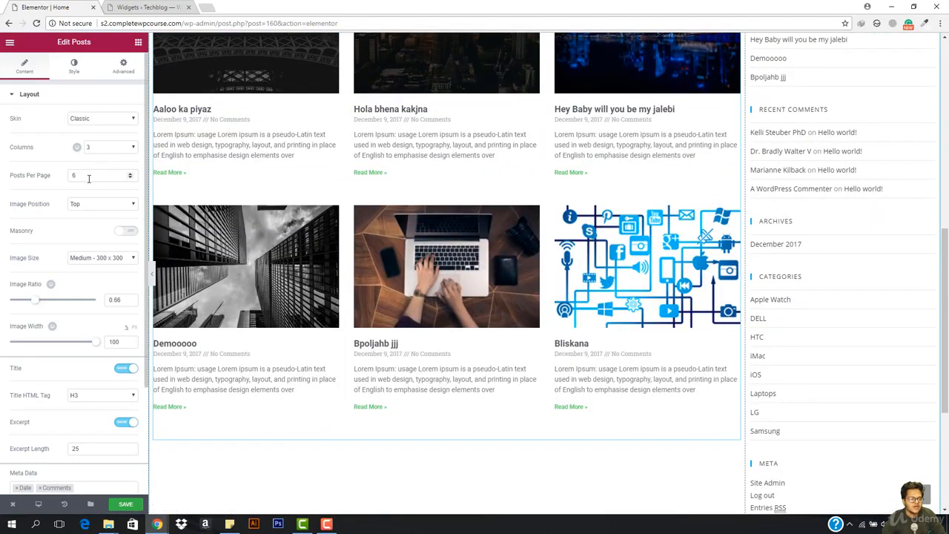
scroll(205, 185, "up", 5)
scroll(292, 297, "down", 4)
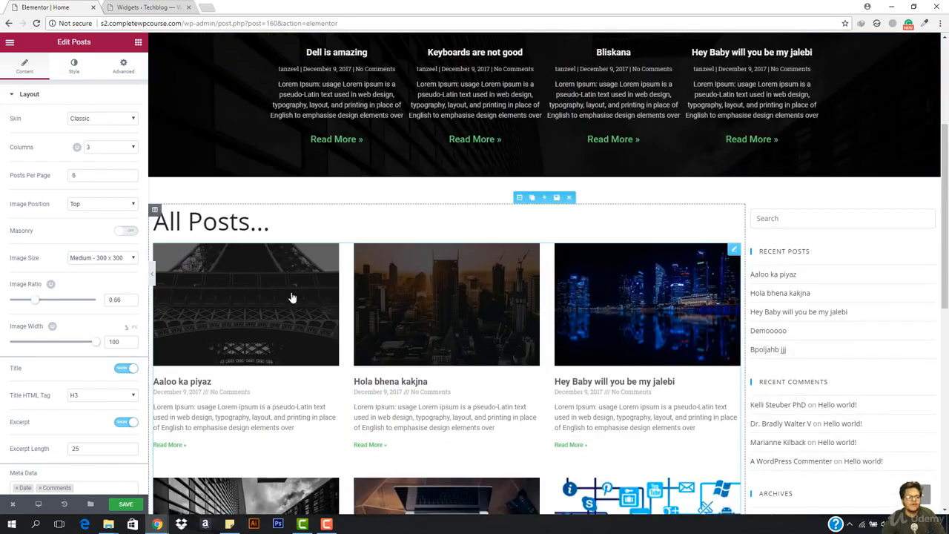
scroll(415, 245, "down", 4)
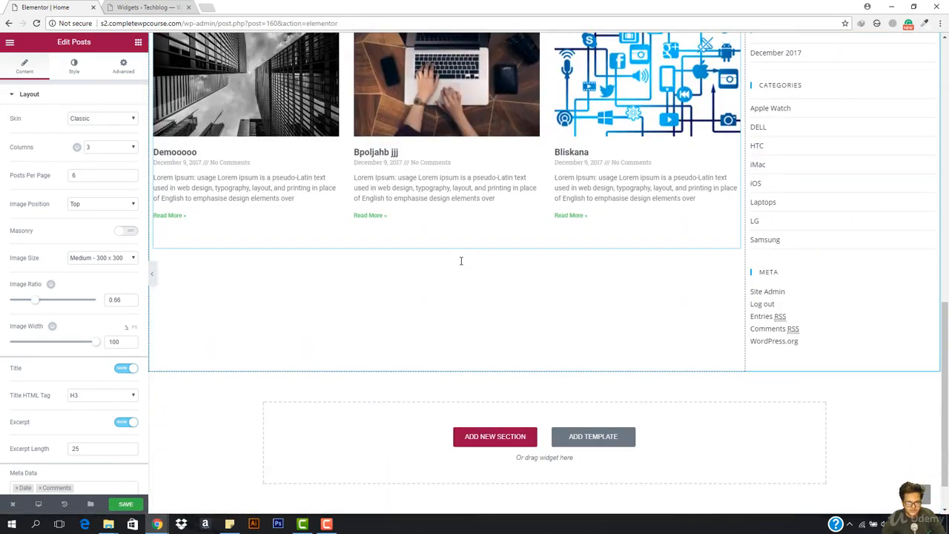
scroll(452, 267, "up", 3)
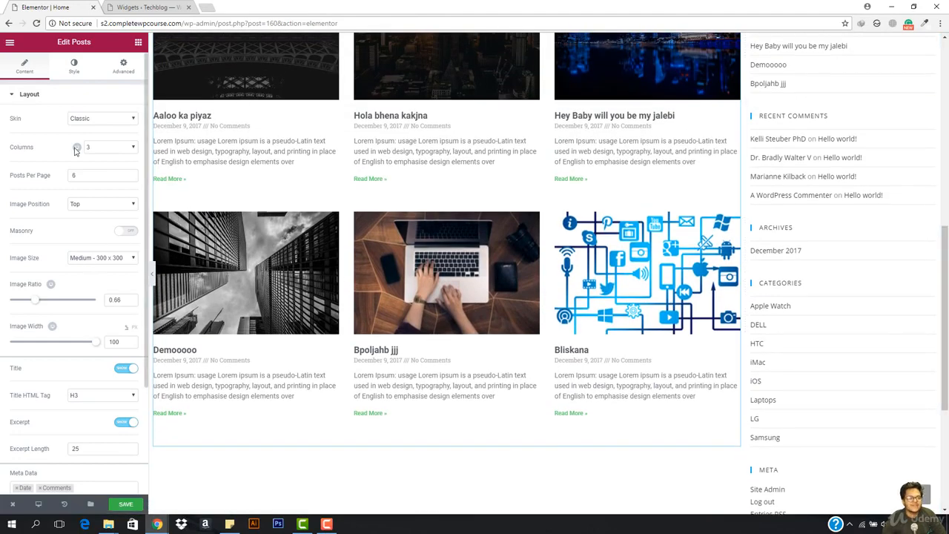
- Set the separator between the meta data items of the Posts widget to "|"
scroll(31, 450, "down", 1)
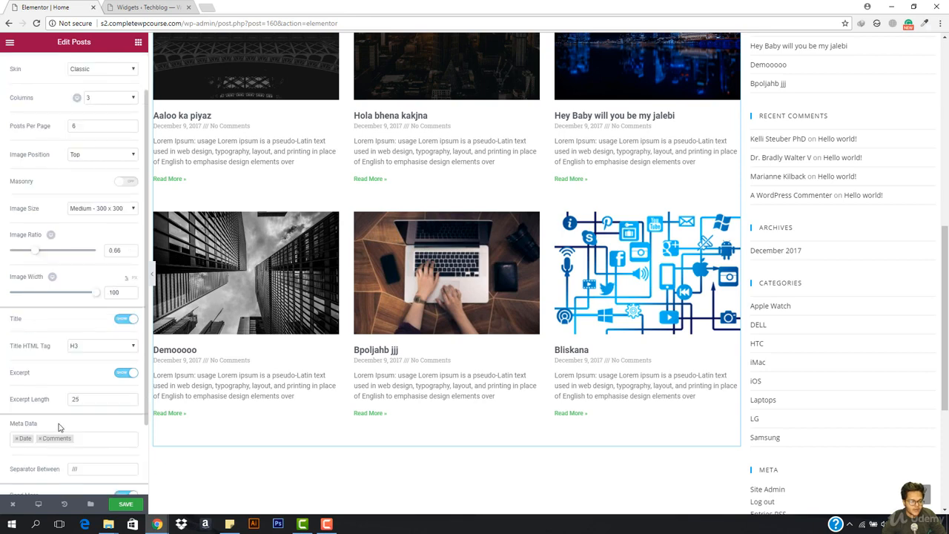
left_click(93, 470)
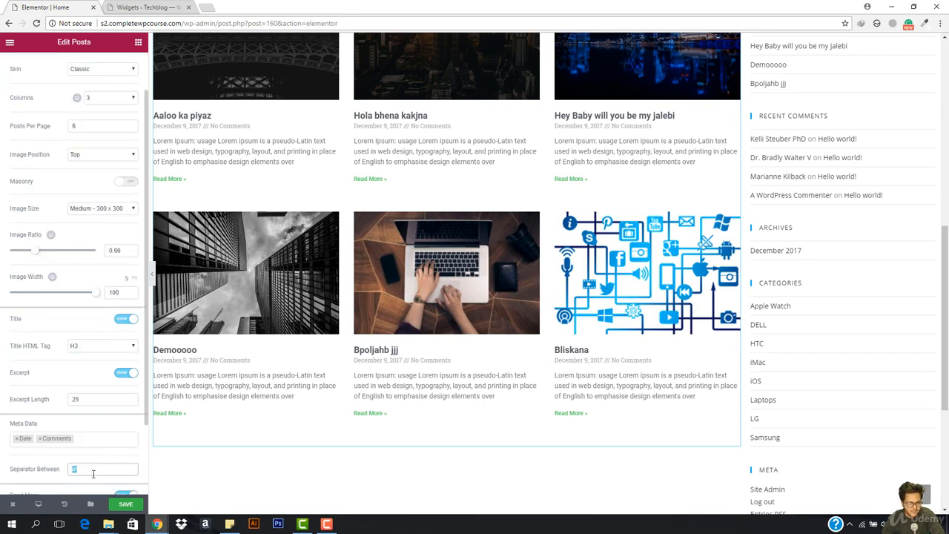
type("|")
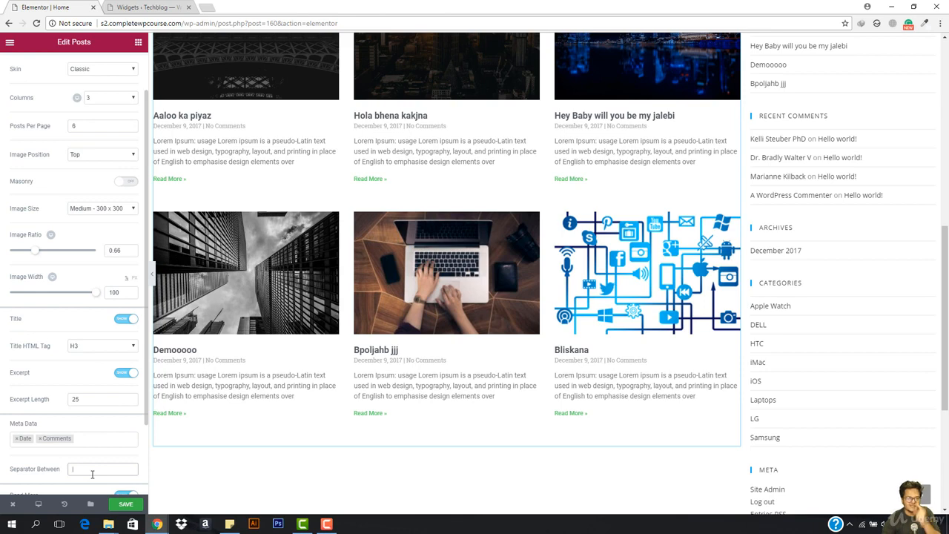
- Look over the Posts widget's query options and set its pagination to Numbers
scroll(92, 473, "down", 2)
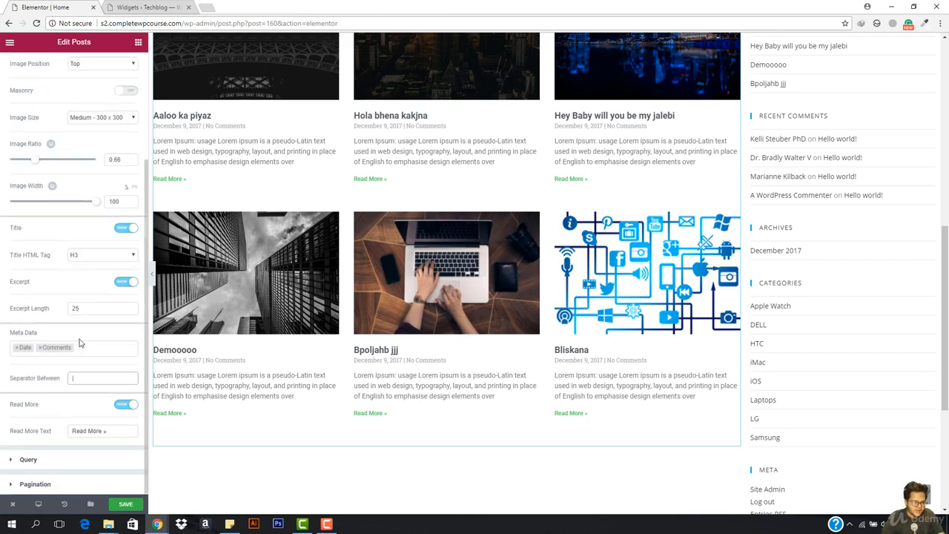
left_click(46, 461)
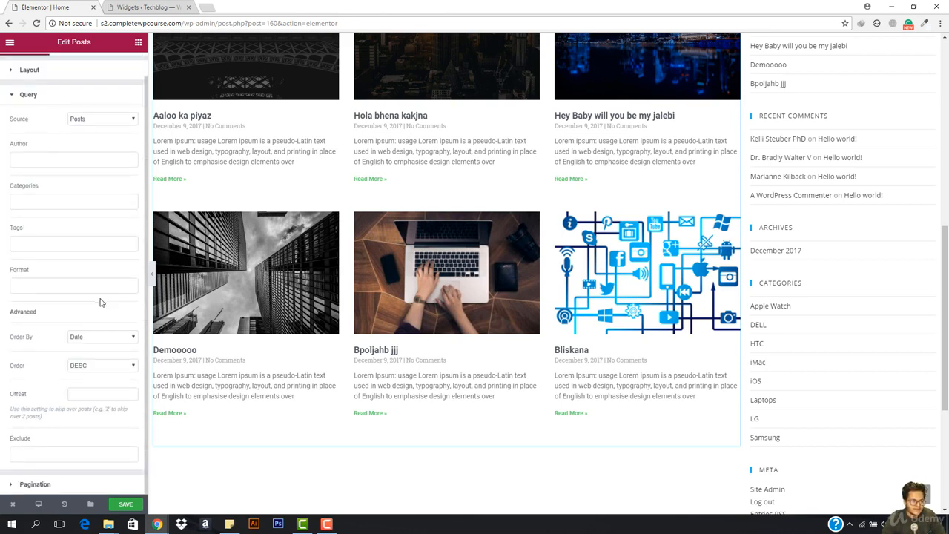
left_click(35, 484)
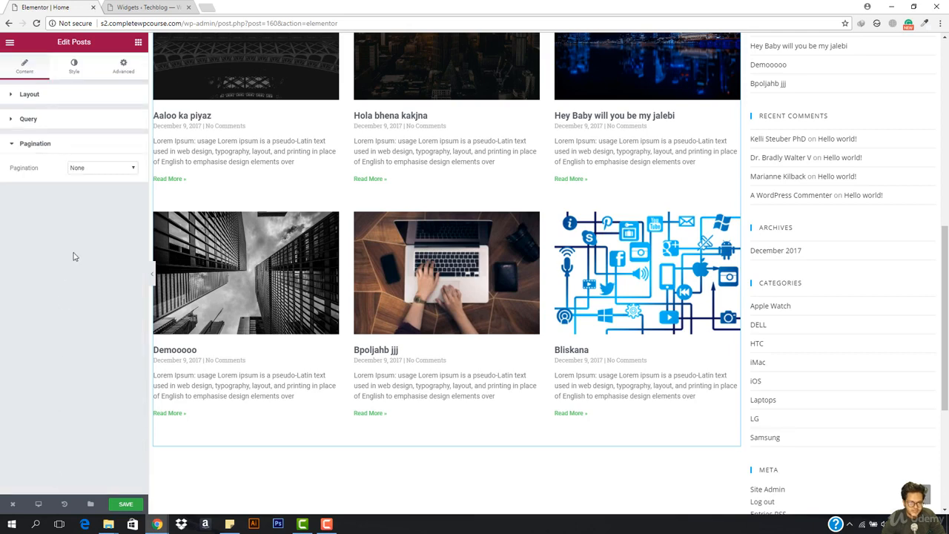
left_click(102, 169)
left_click(106, 187)
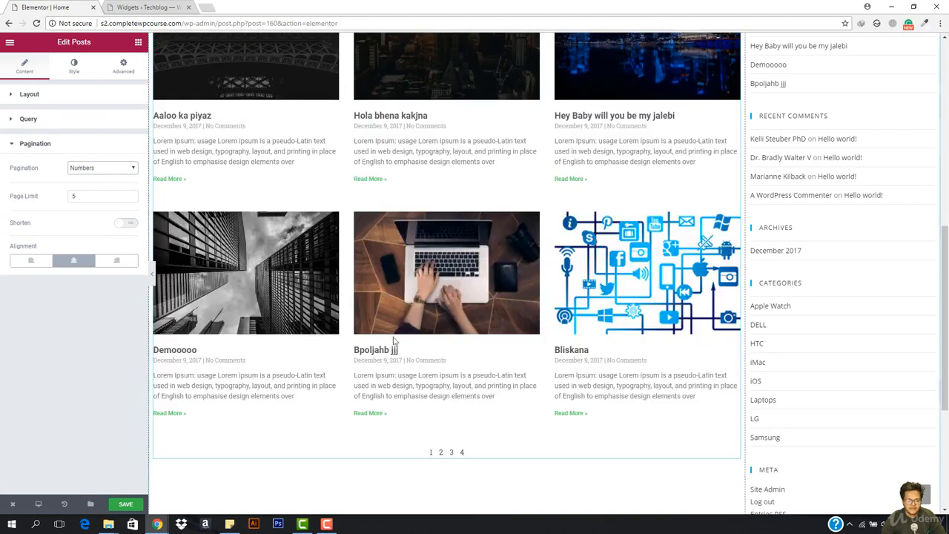
scroll(415, 355, "down", 1)
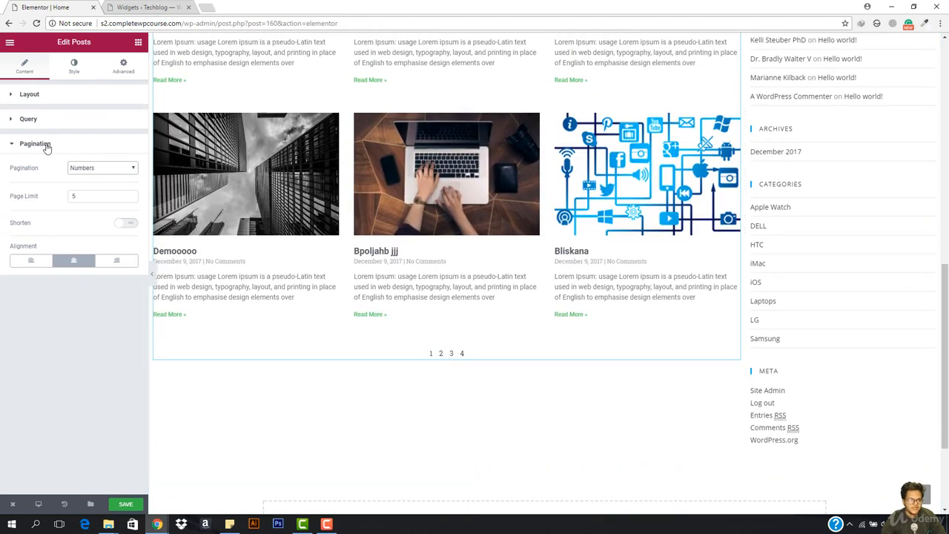
- Set the Posts widget to show 9 posts per page and check the grid down to its page numbers
left_click(23, 96)
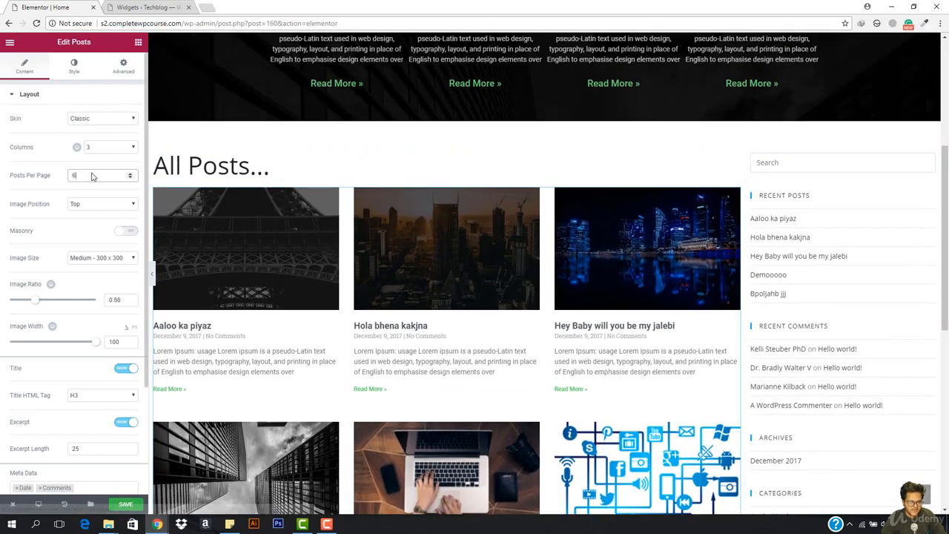
key("BackSpace")
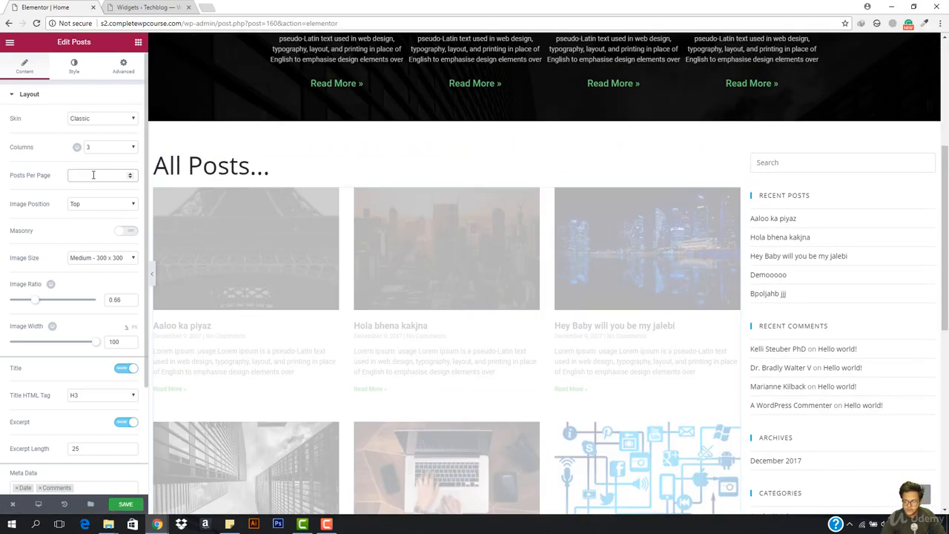
scroll(529, 339, "down", 5)
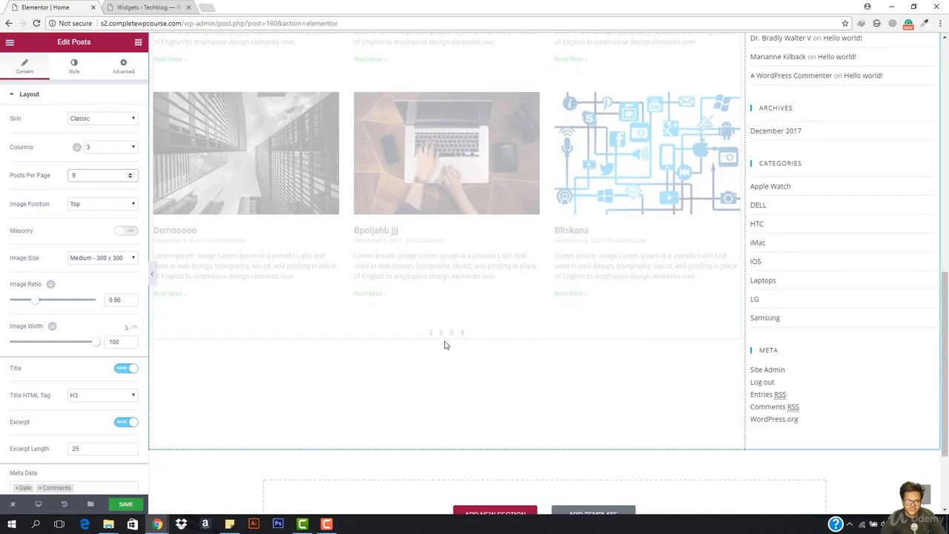
scroll(461, 371, "down", 4)
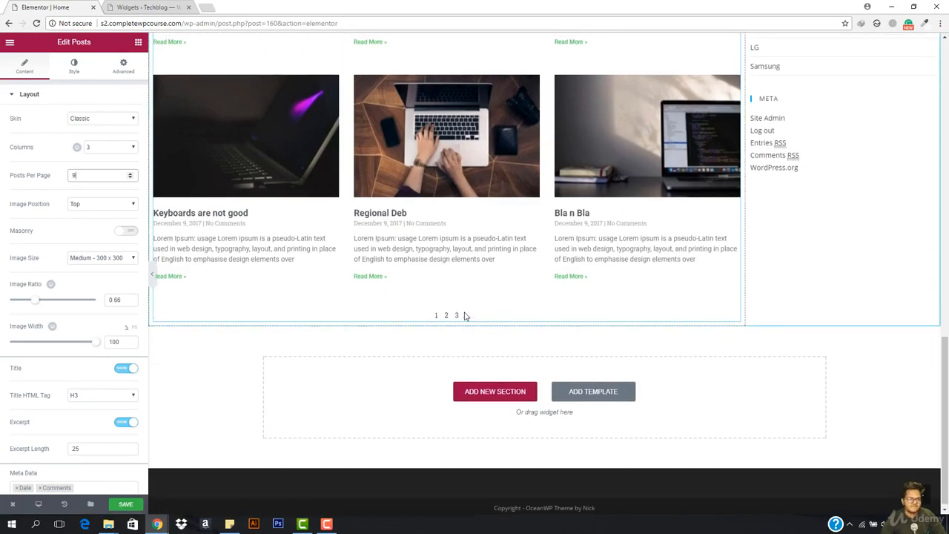
scroll(464, 315, "up", 8)
scroll(464, 315, "down", 2)
scroll(465, 317, "down", 3)
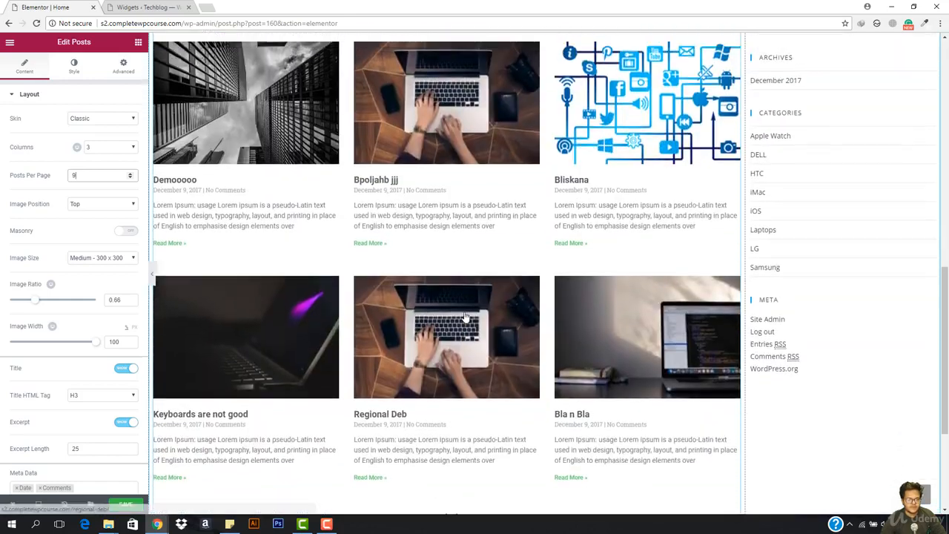
scroll(464, 316, "up", 6)
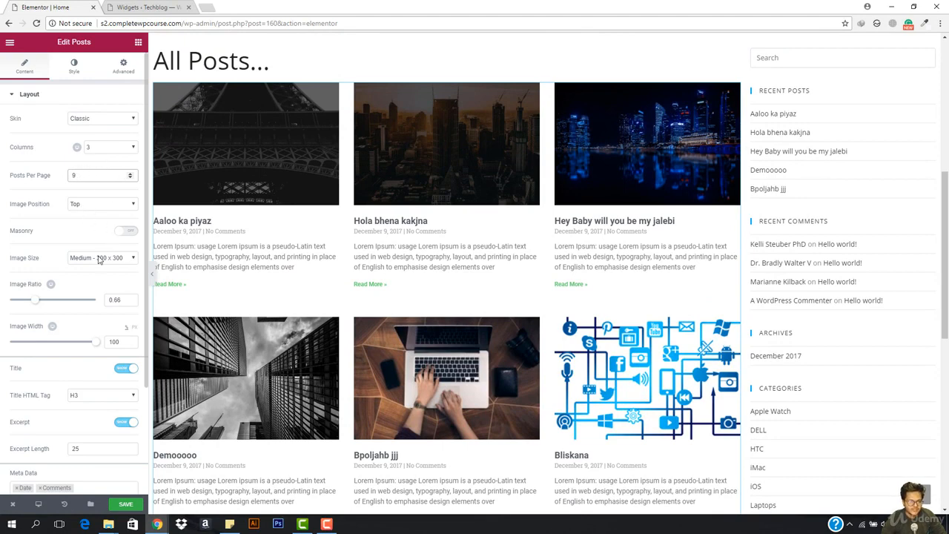
scroll(96, 288, "down", 1)
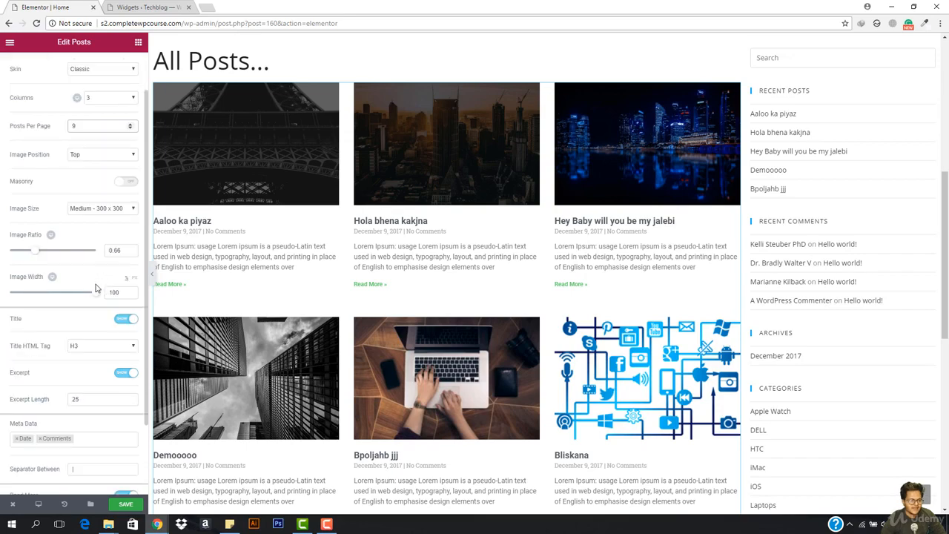
scroll(66, 376, "down", 2)
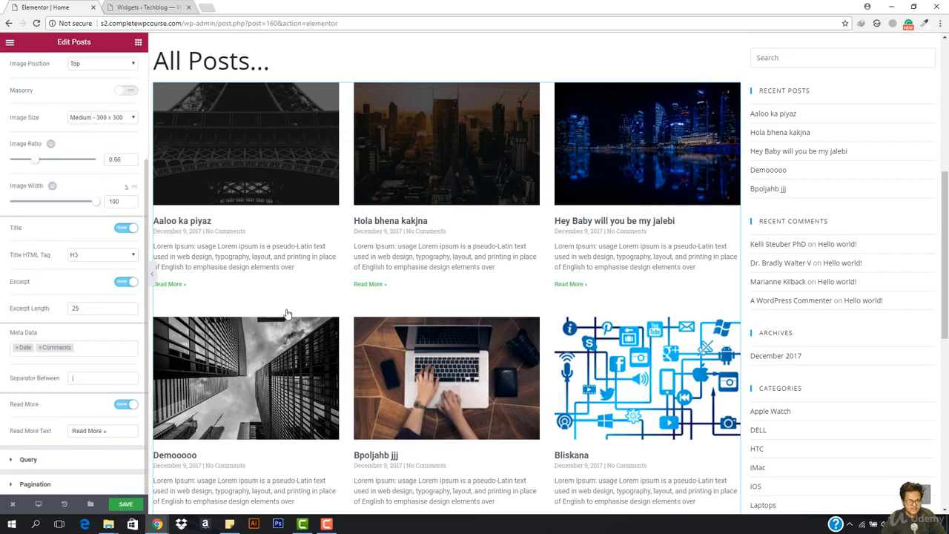
scroll(288, 315, "down", 7)
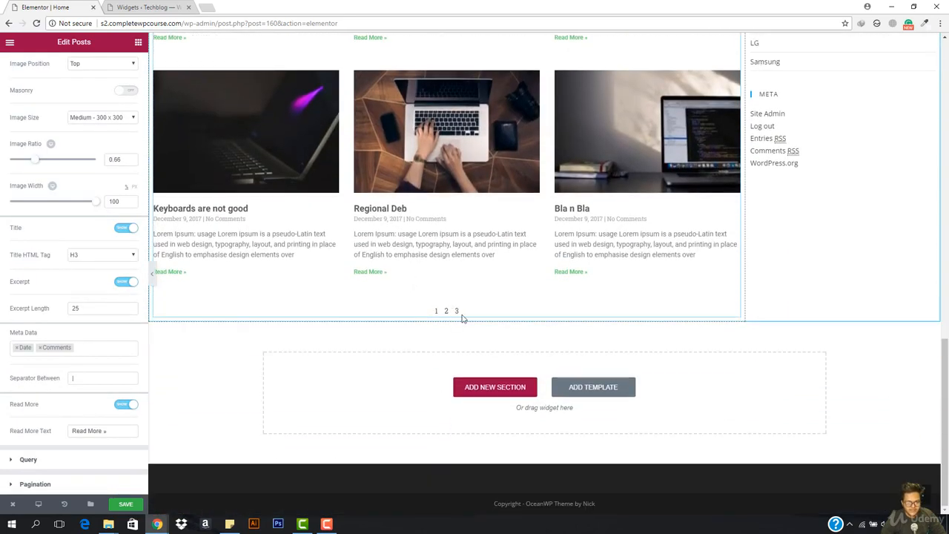
- Review the posts query's source, order-by and order choices, keeping Posts, Date and DESC, and save the page
left_click(28, 460)
left_click(90, 146)
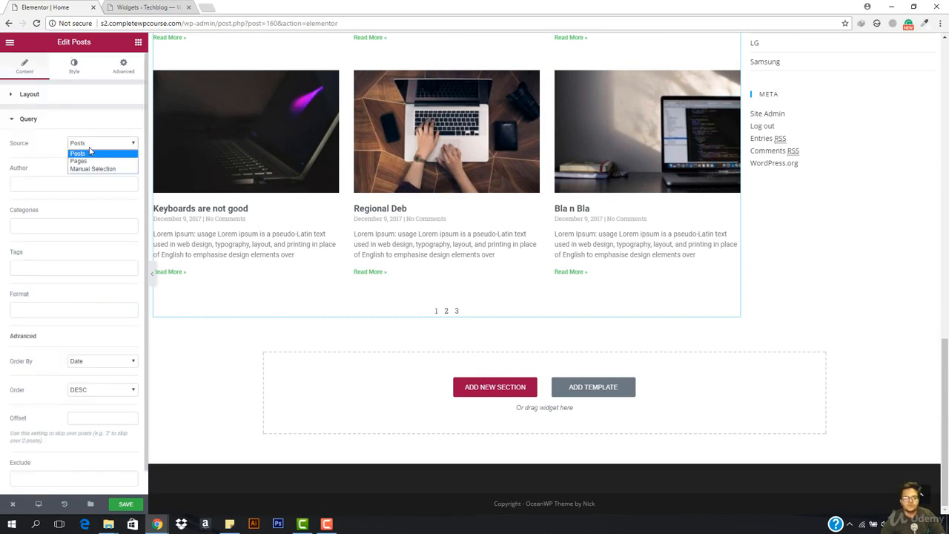
left_click(89, 152)
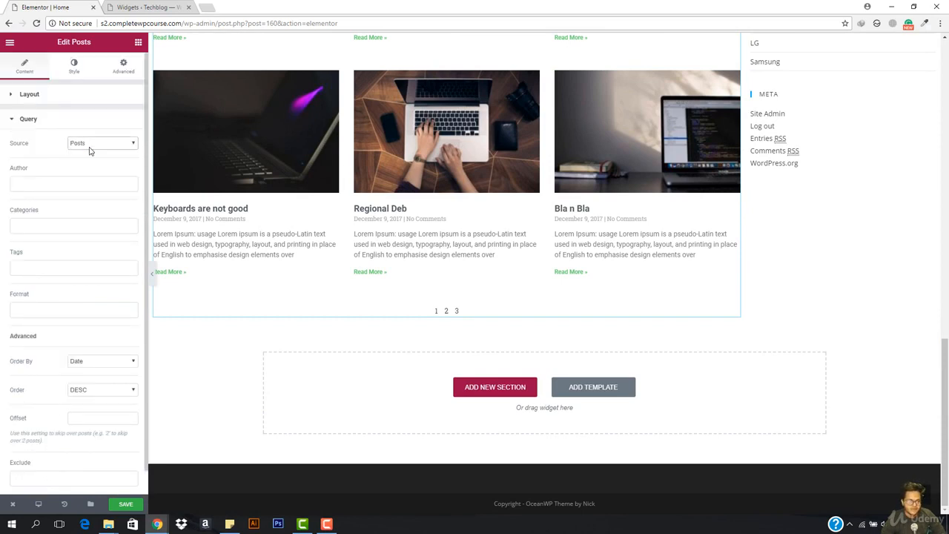
left_click(102, 364)
left_click(102, 371)
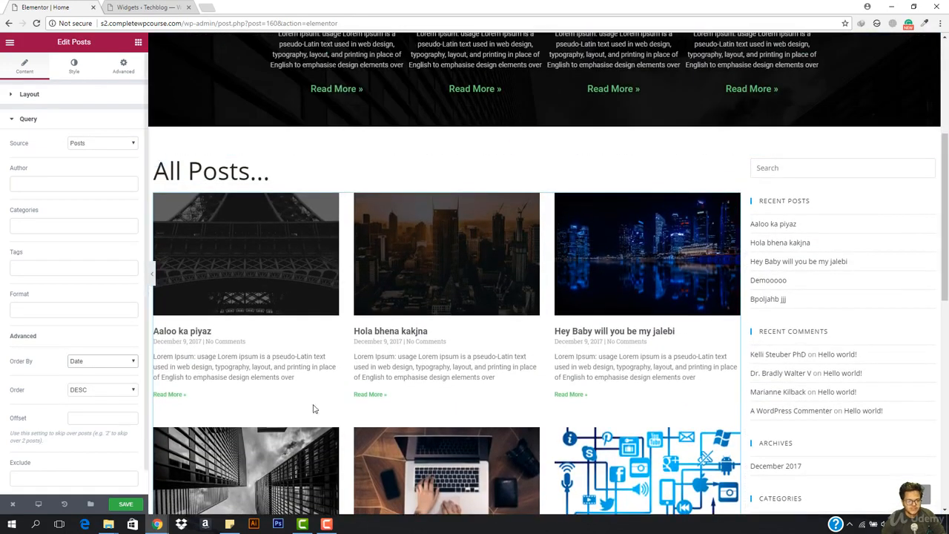
scroll(34, 382, "down", 1)
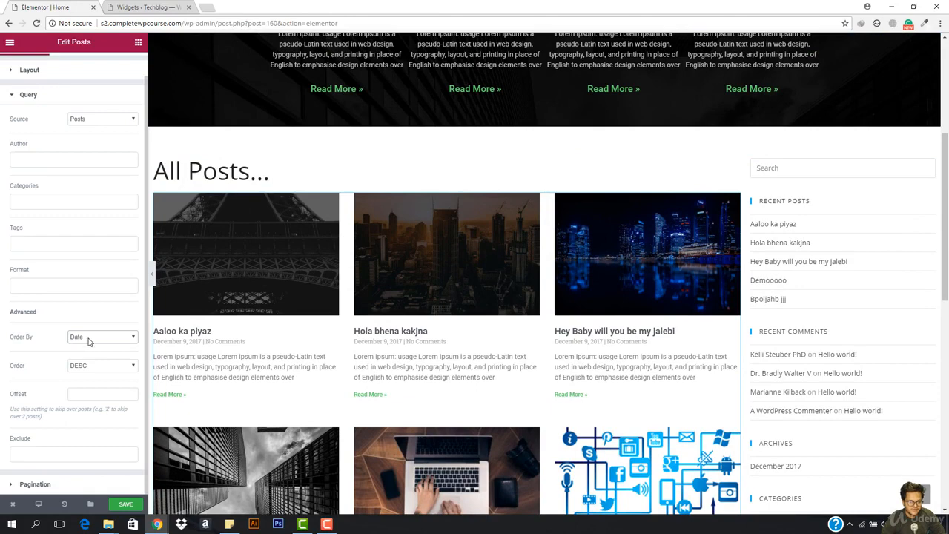
left_click(88, 340)
left_click(89, 345)
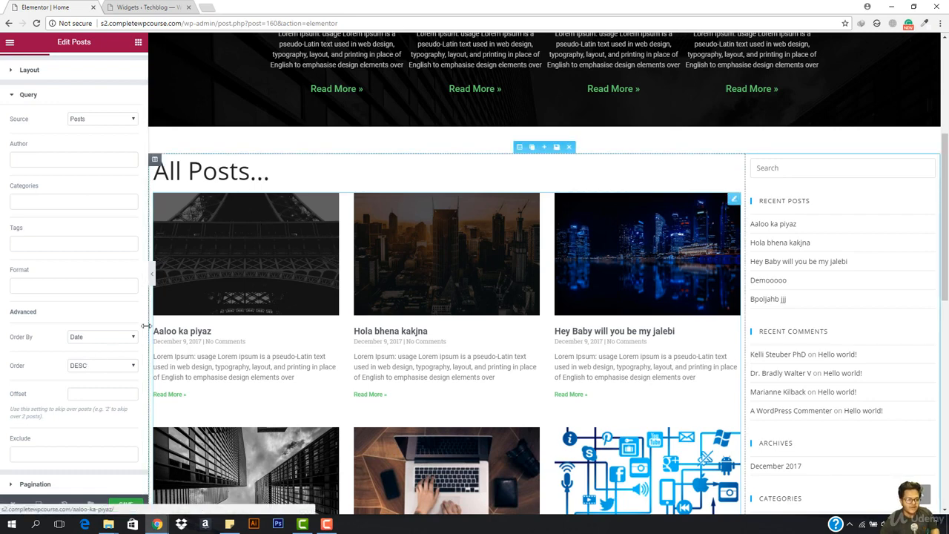
left_click(115, 365)
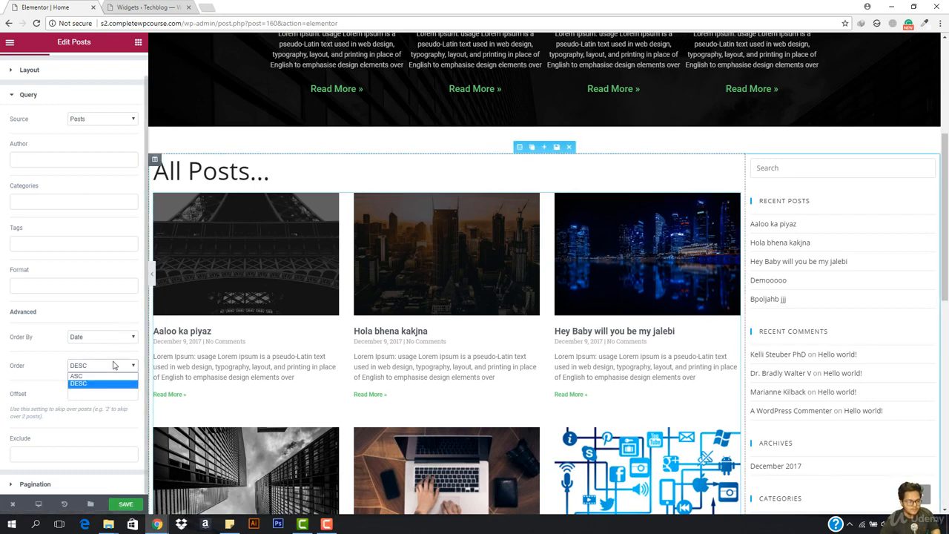
left_click(116, 365)
left_click(125, 504)
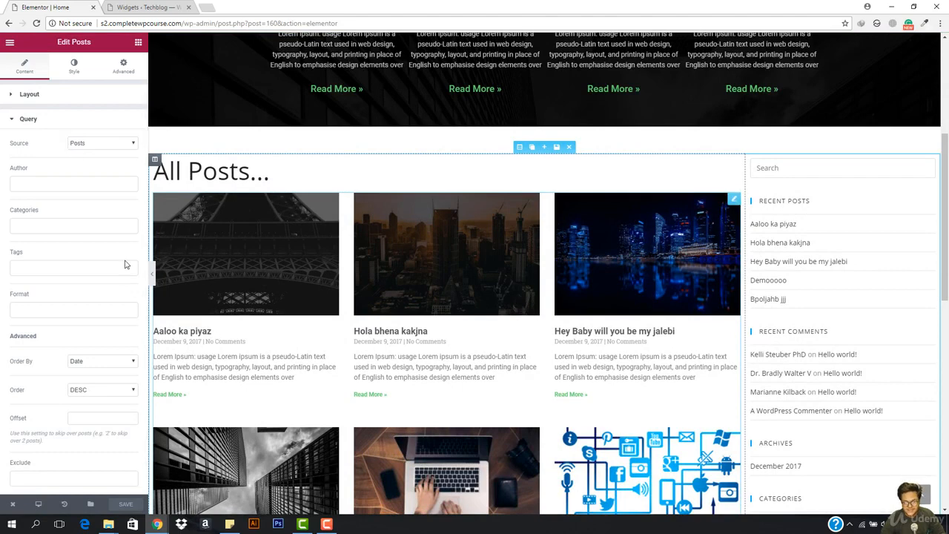
- Set the columns gap of the posts grid to 0 and check the rows of posts
left_click(74, 65)
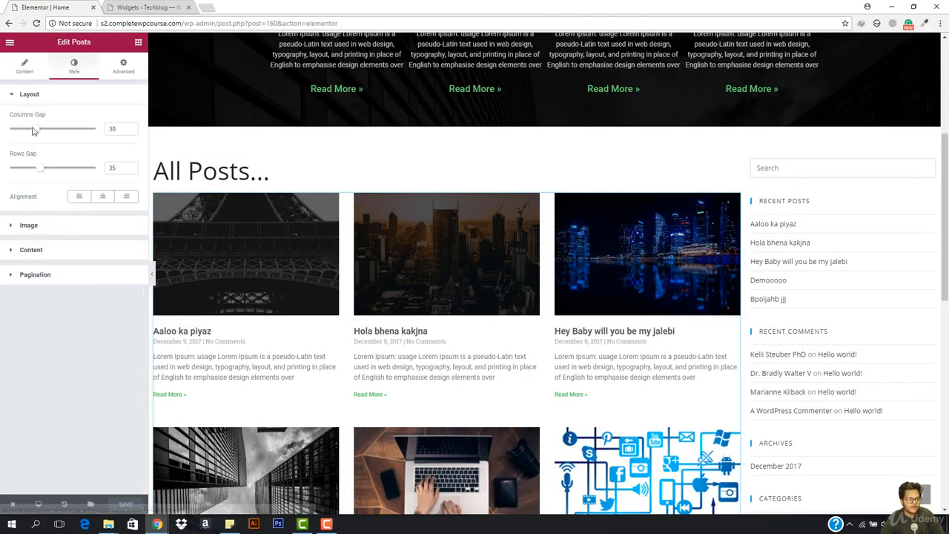
left_click_drag(35, 131, 3, 124)
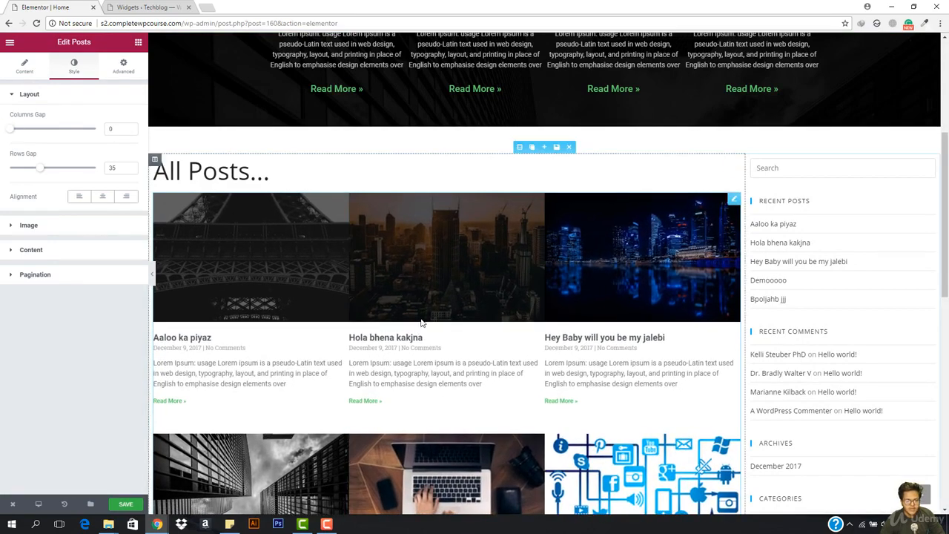
scroll(433, 285, "down", 4)
scroll(436, 287, "down", 3)
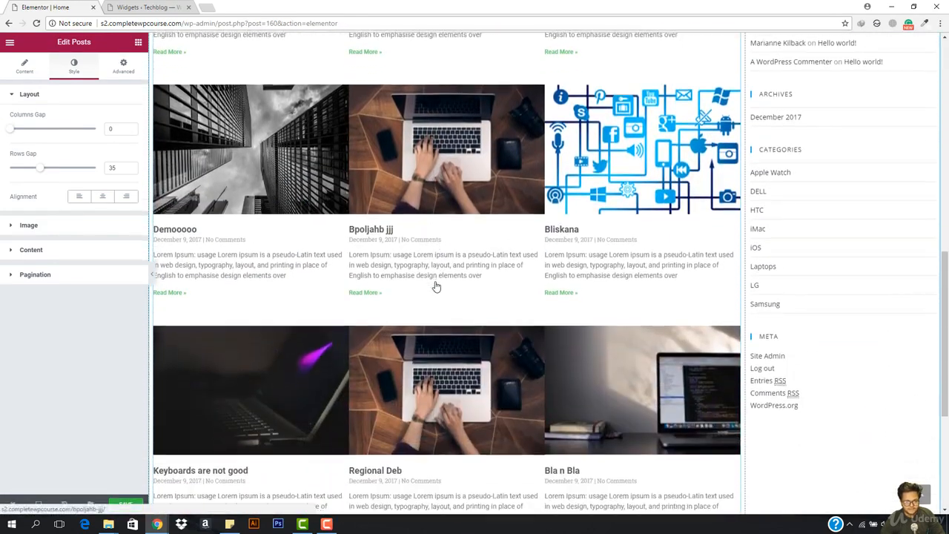
scroll(436, 287, "down", 2)
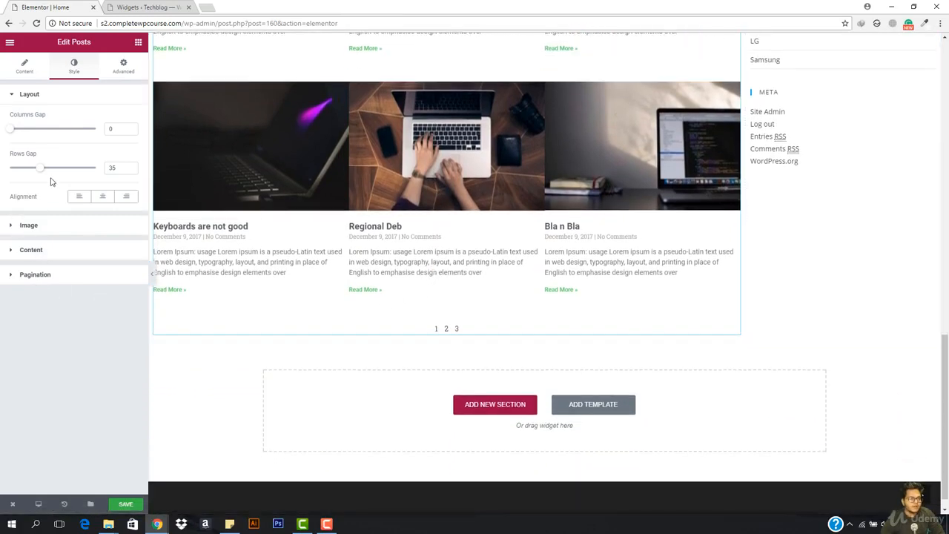
- Increase the rows gap of the posts grid to 63
left_click_drag(42, 172, 49, 172)
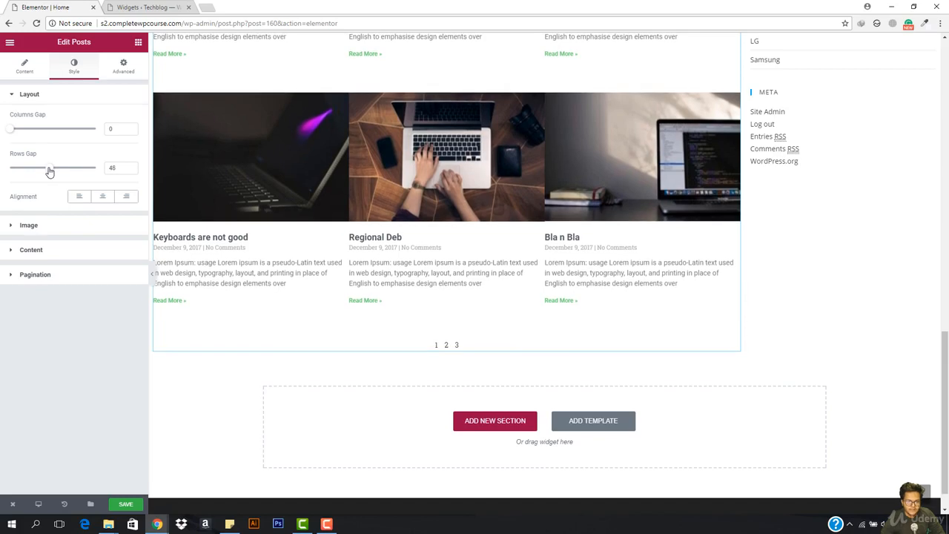
scroll(339, 329, "up", 4)
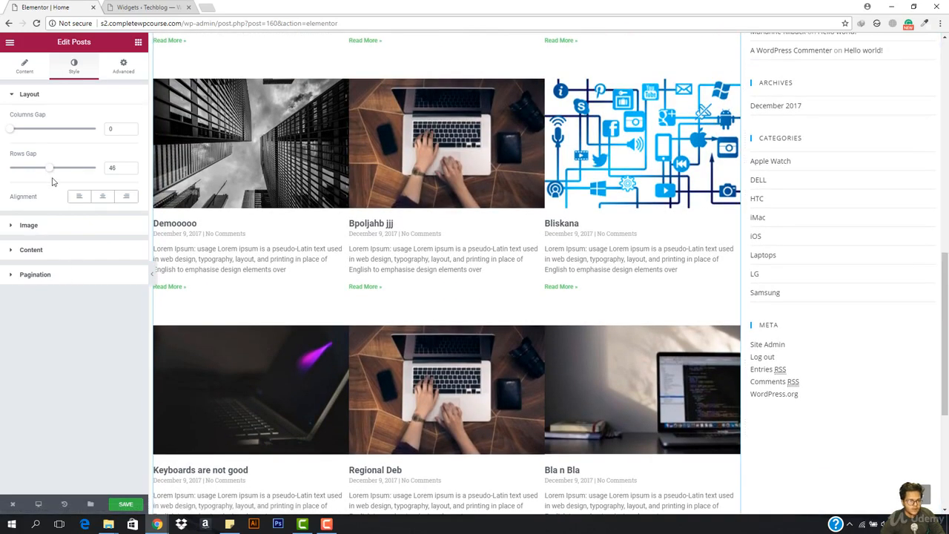
left_click_drag(52, 172, 66, 172)
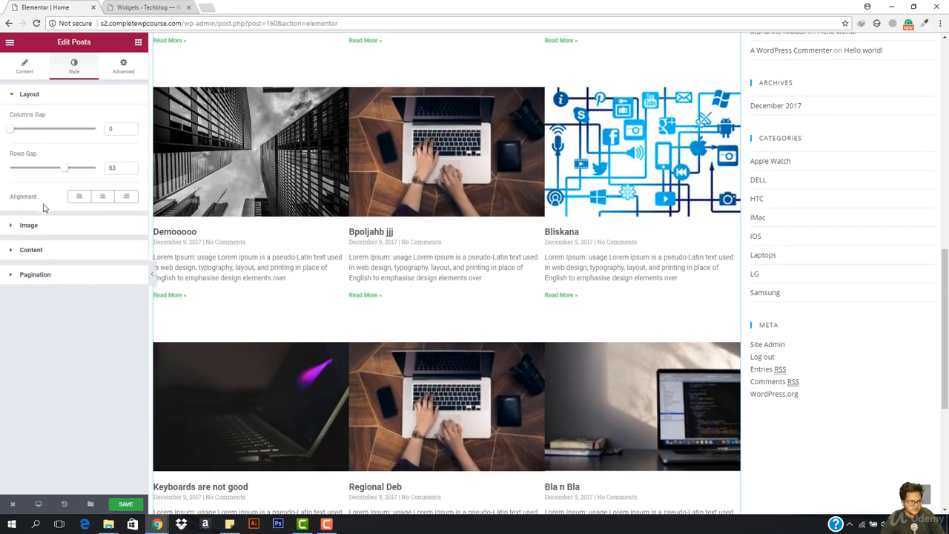
- Slightly reduce the spacing beneath the post images and look over the content style options, including the title color
left_click(42, 229)
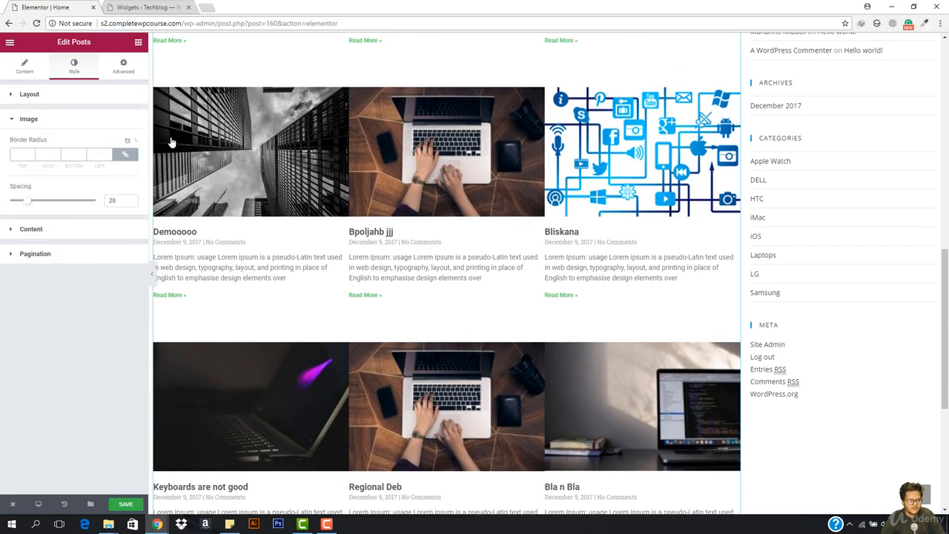
mouse_move(30, 205)
left_mouse_down()
mouse_move(66, 201)
mouse_move(25, 204)
left_mouse_up()
left_click(24, 233)
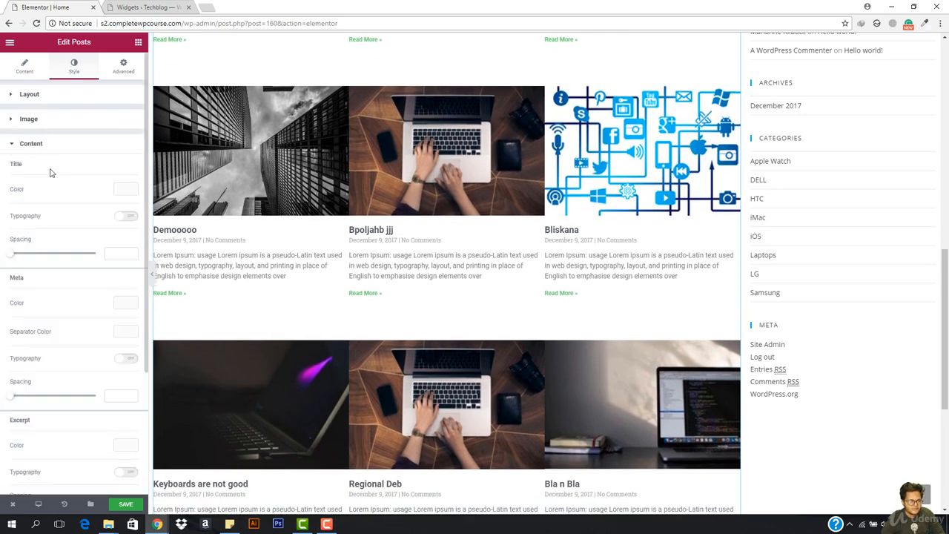
scroll(62, 294, "down", 3)
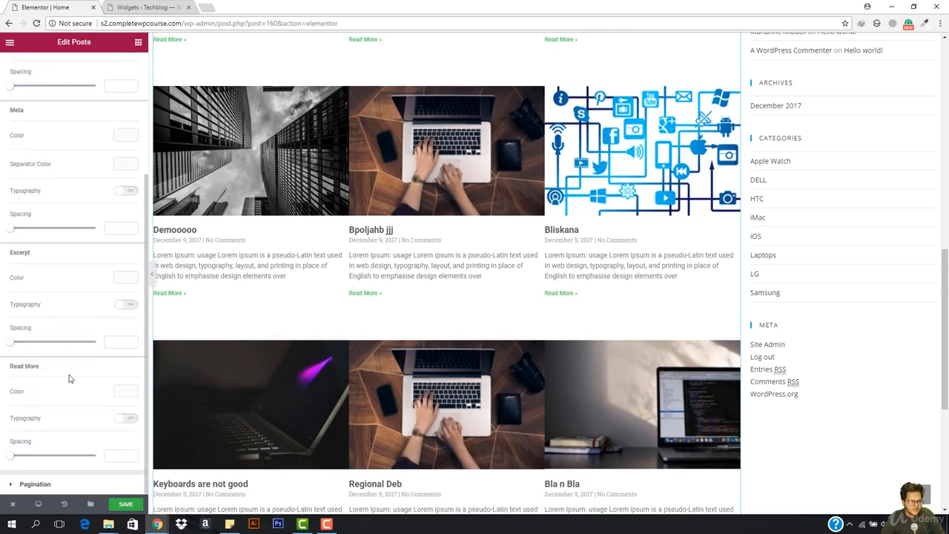
scroll(69, 379, "up", 3)
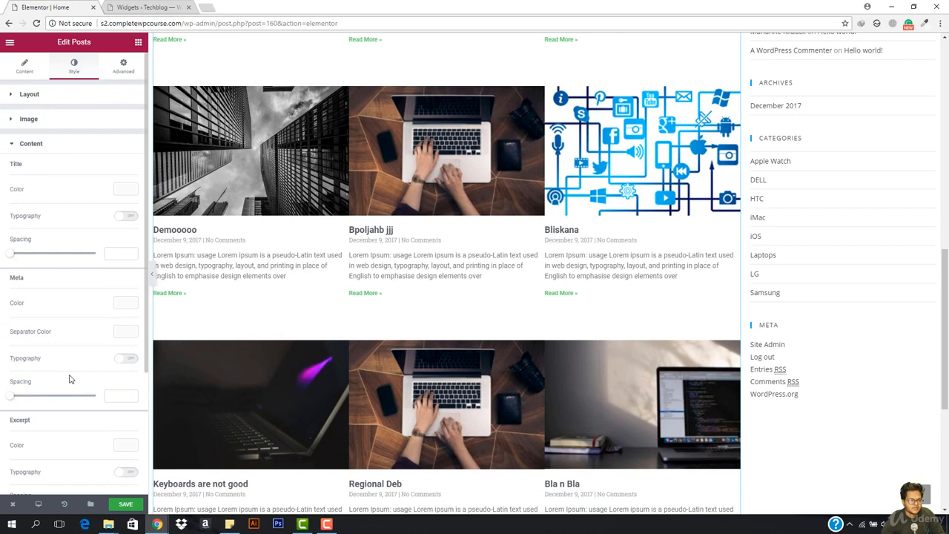
left_click(124, 192)
left_click(123, 190)
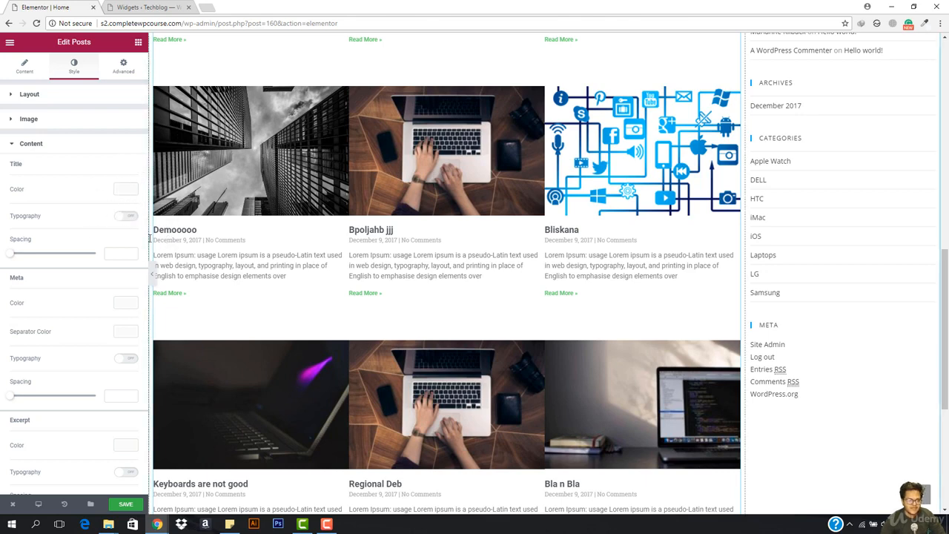
- Enable custom typography for the post titles with size 16 px and the Open Sans font family
left_click(126, 217)
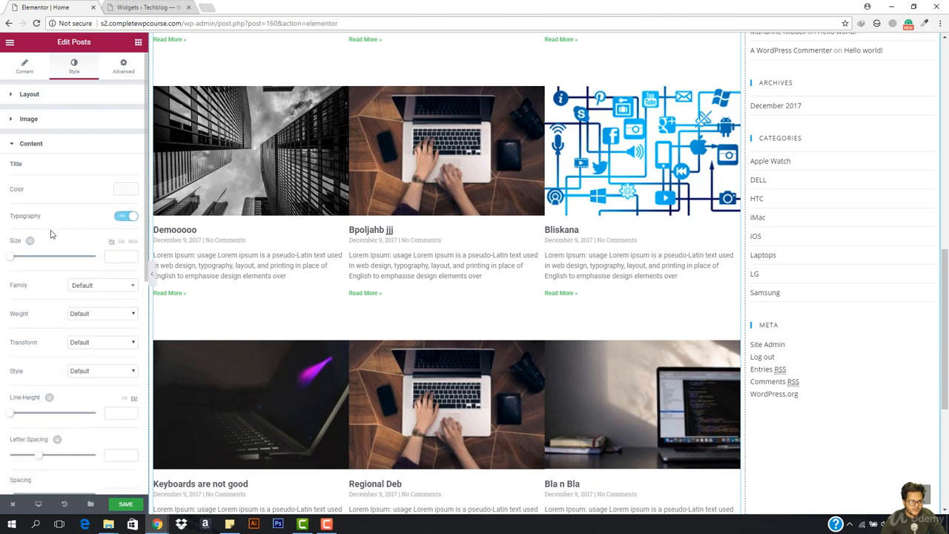
mouse_move(14, 259)
left_mouse_down()
mouse_move(28, 261)
mouse_move(16, 258)
left_mouse_up()
scroll(294, 252, "up", 5)
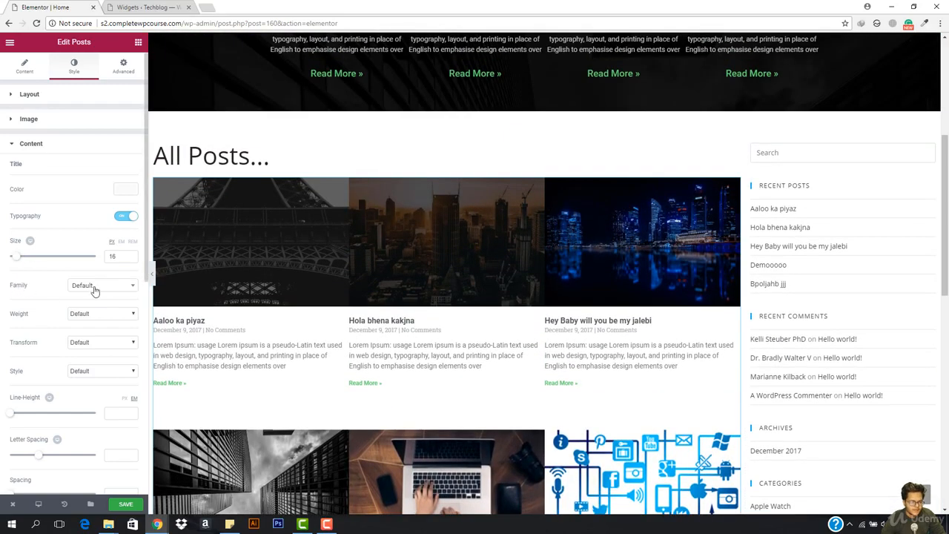
left_click(95, 289)
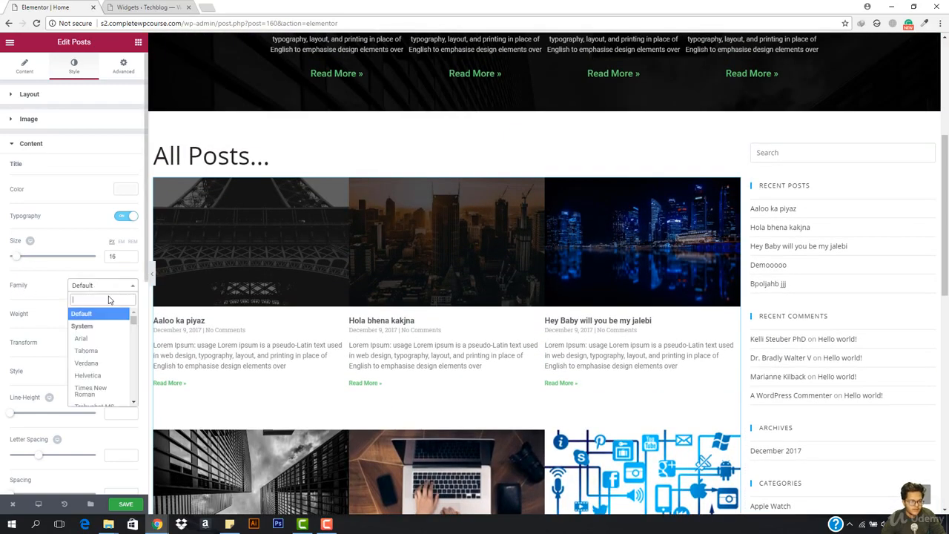
type("open")
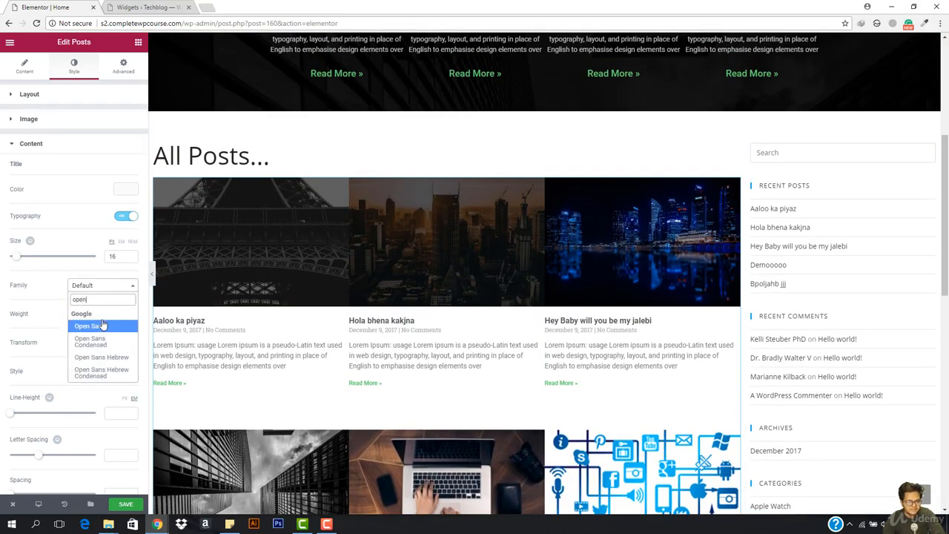
left_click(102, 327)
scroll(318, 278, "down", 1)
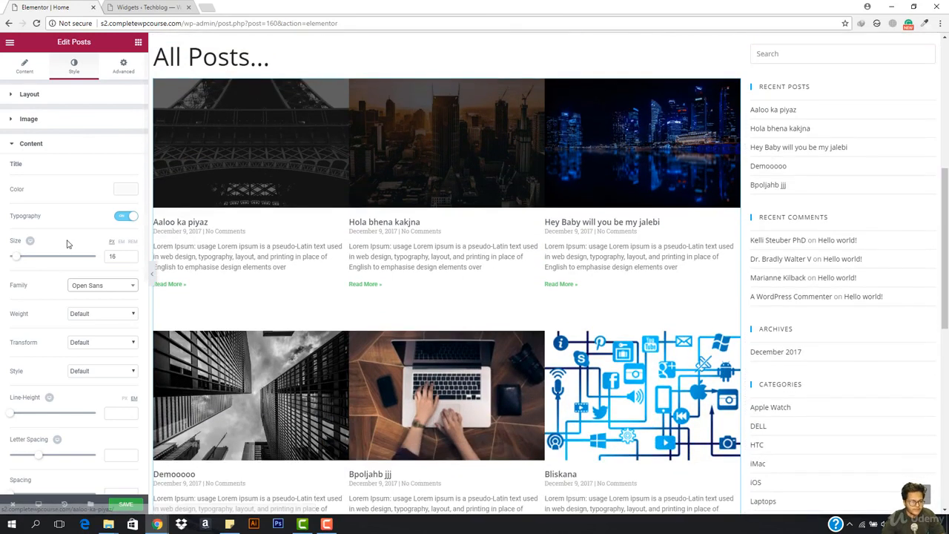
- Enlarge the post titles to 23 px and check them throughout the grid
left_click_drag(16, 259, 20, 259)
scroll(414, 233, "down", 4)
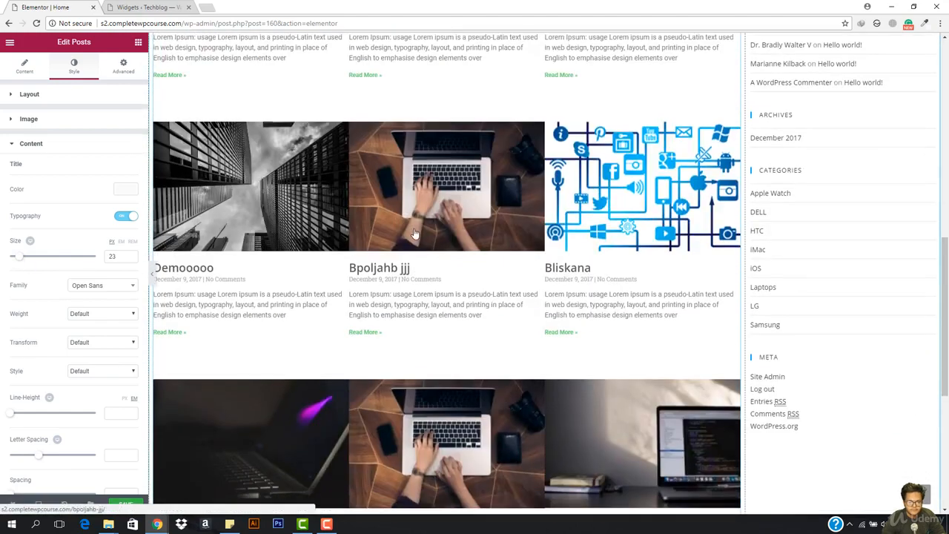
scroll(415, 233, "down", 2)
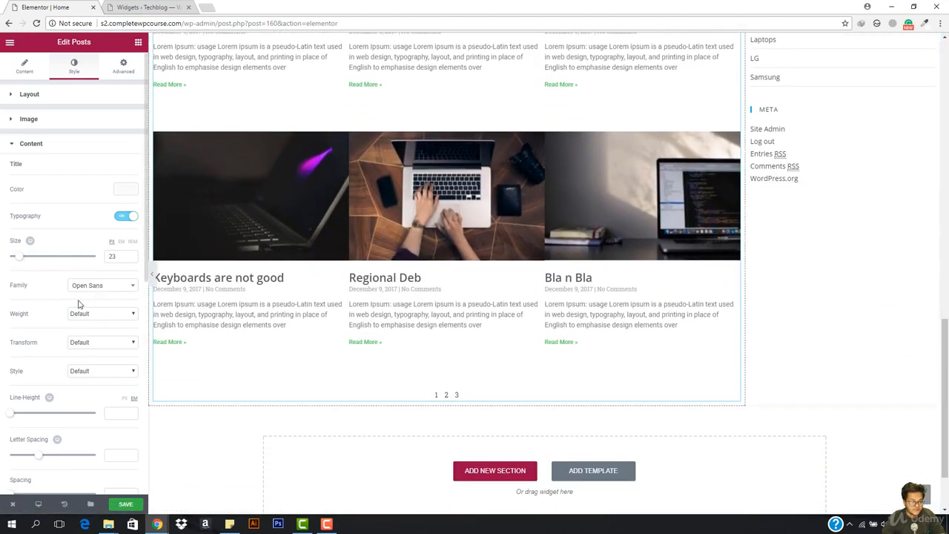
- Set the font weight of the post titles to 400
left_click(116, 313)
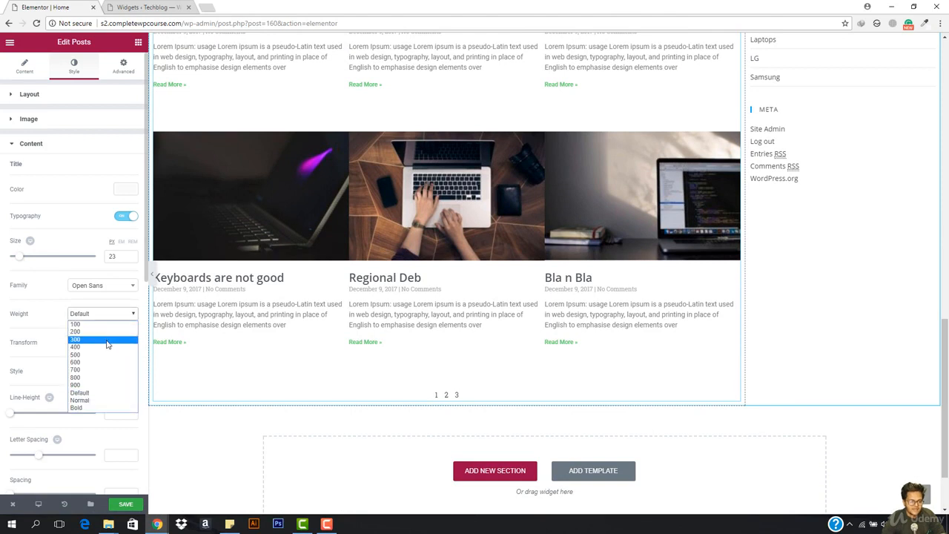
left_click(104, 347)
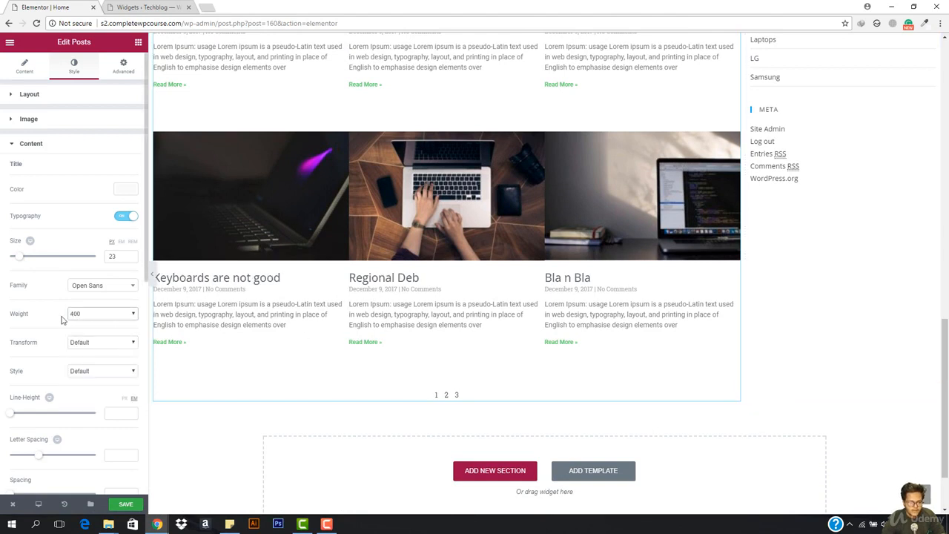
- Try the Uppercase transform on the post titles, check it across the grid, and return the transform to Default
left_click(110, 345)
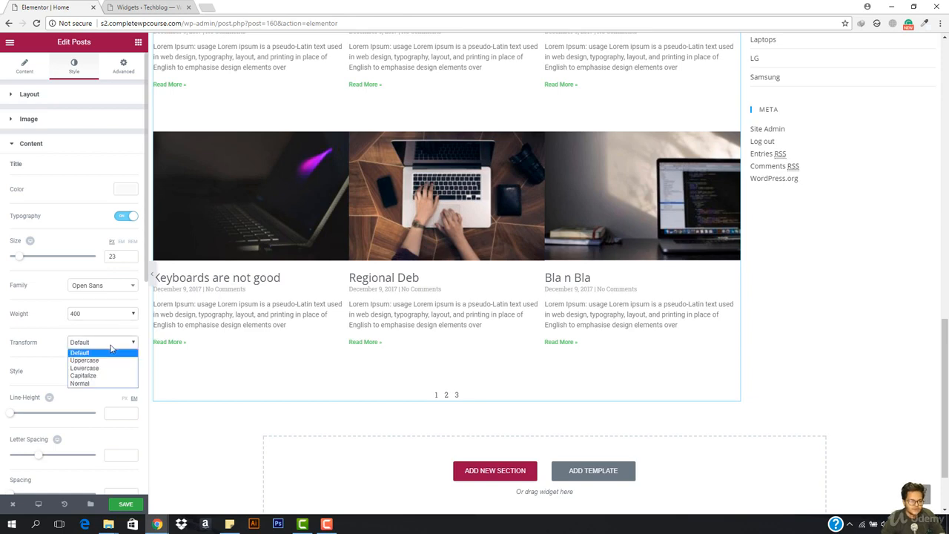
left_click(110, 360)
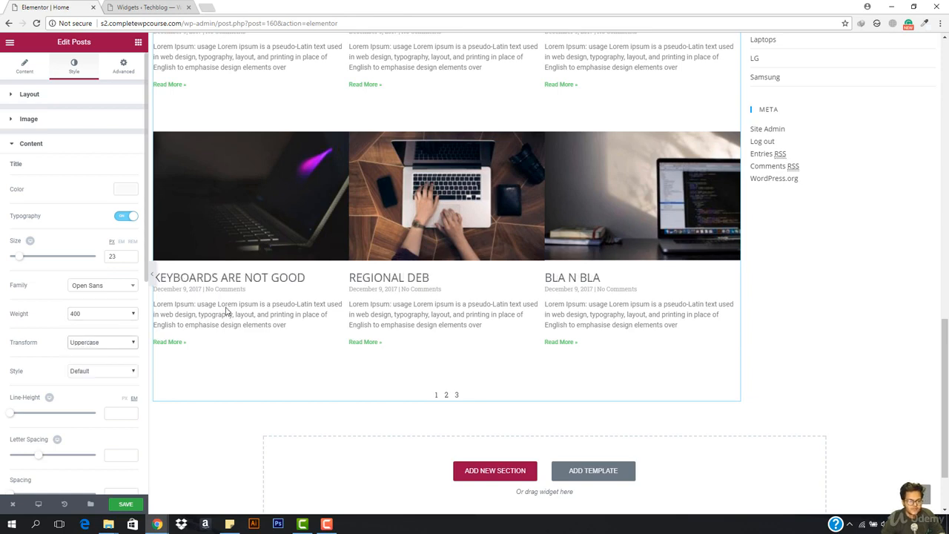
scroll(362, 270, "up", 1)
scroll(363, 271, "up", 4)
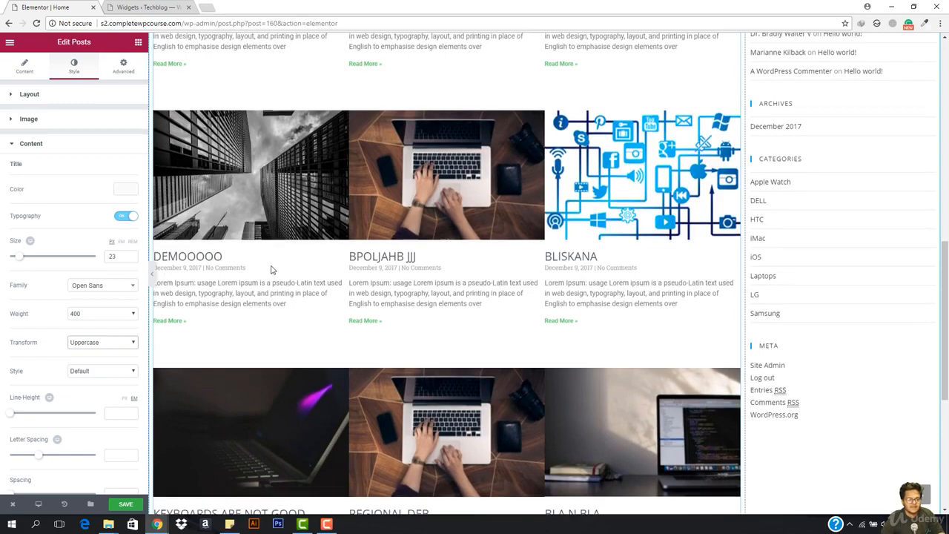
scroll(341, 256, "up", 2)
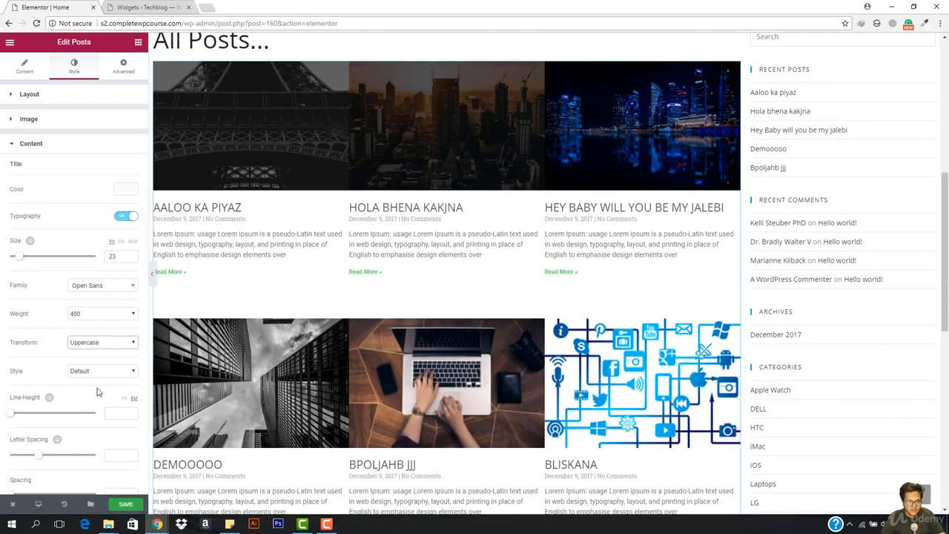
left_click(110, 345)
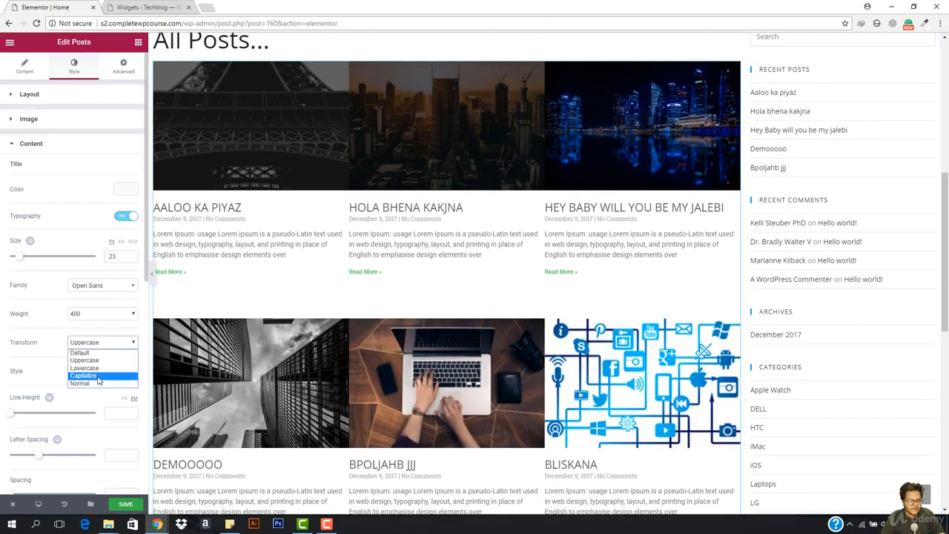
left_click(106, 353)
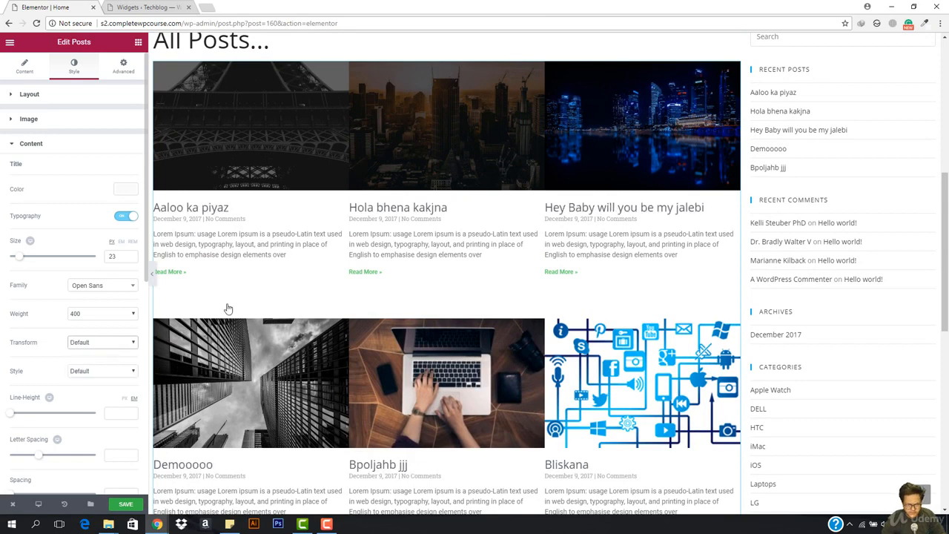
scroll(56, 407, "down", 1)
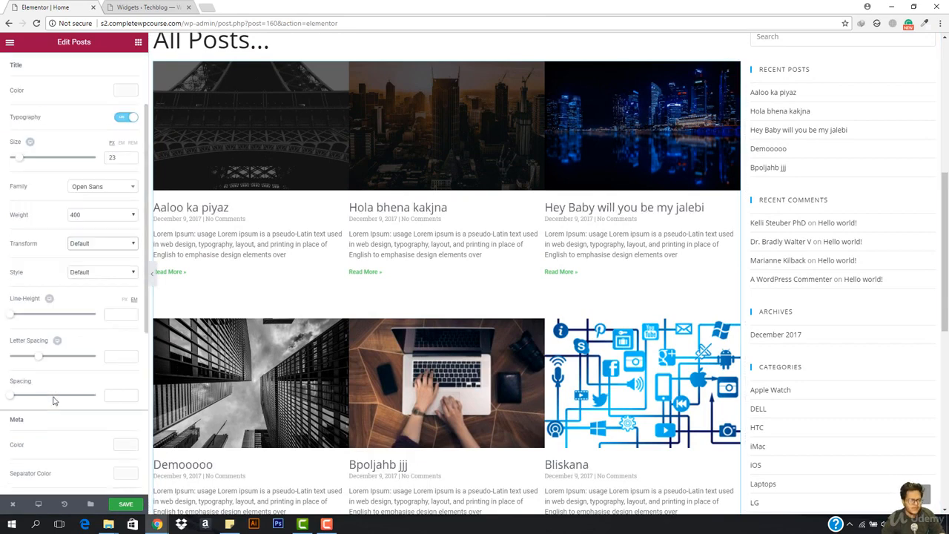
left_click(105, 276)
left_click(106, 281)
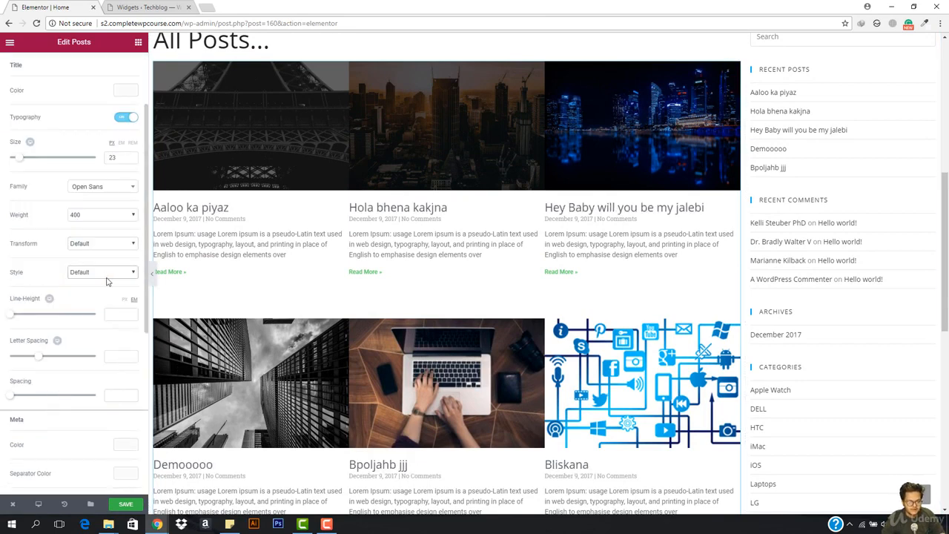
- Set the color of the posts' meta text to dark gray #4f4f4f
scroll(47, 336, "down", 1)
scroll(67, 278, "down", 1)
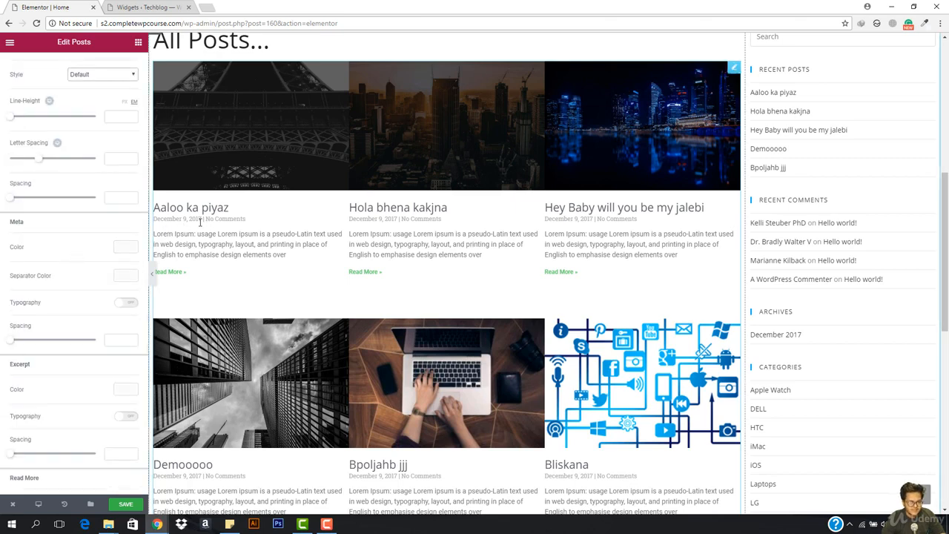
left_click(125, 248)
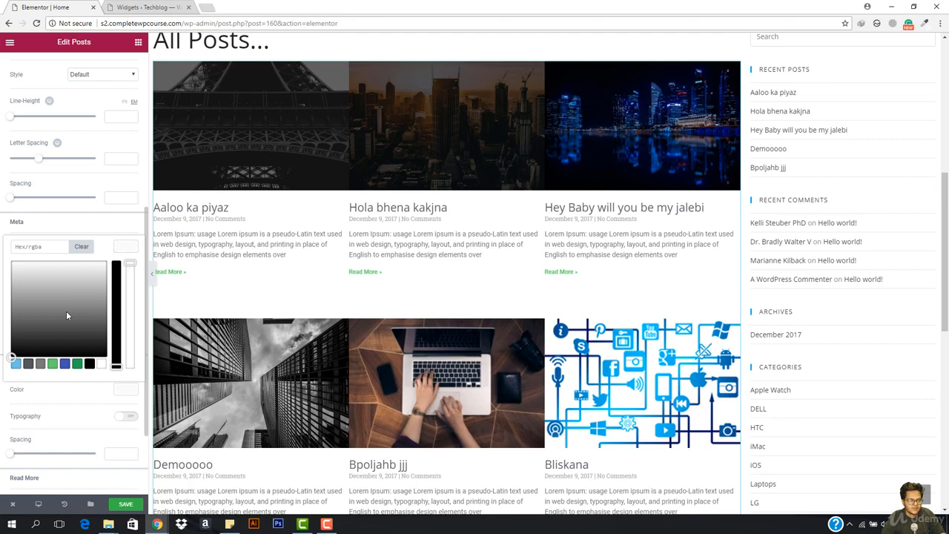
mouse_move(66, 316)
left_mouse_down()
mouse_move(31, 295)
mouse_move(15, 326)
left_mouse_up()
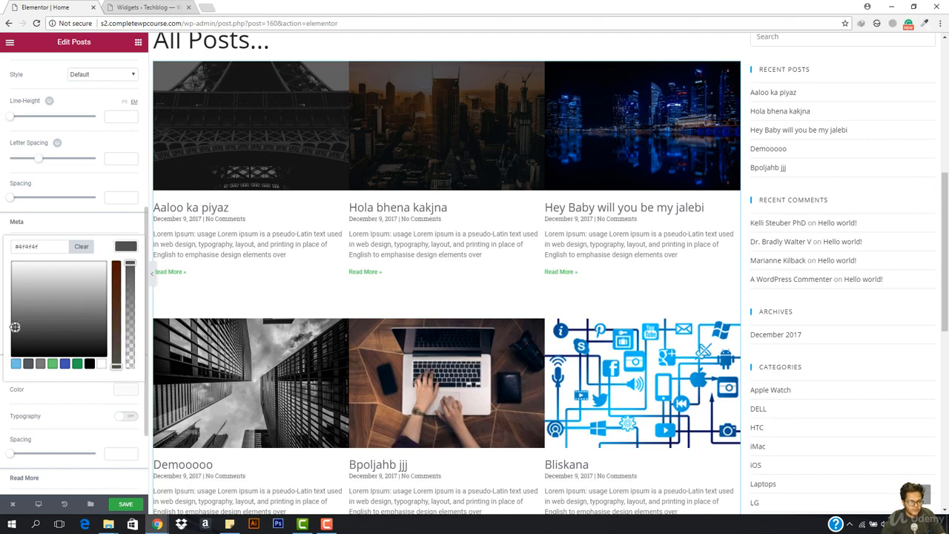
left_click(124, 251)
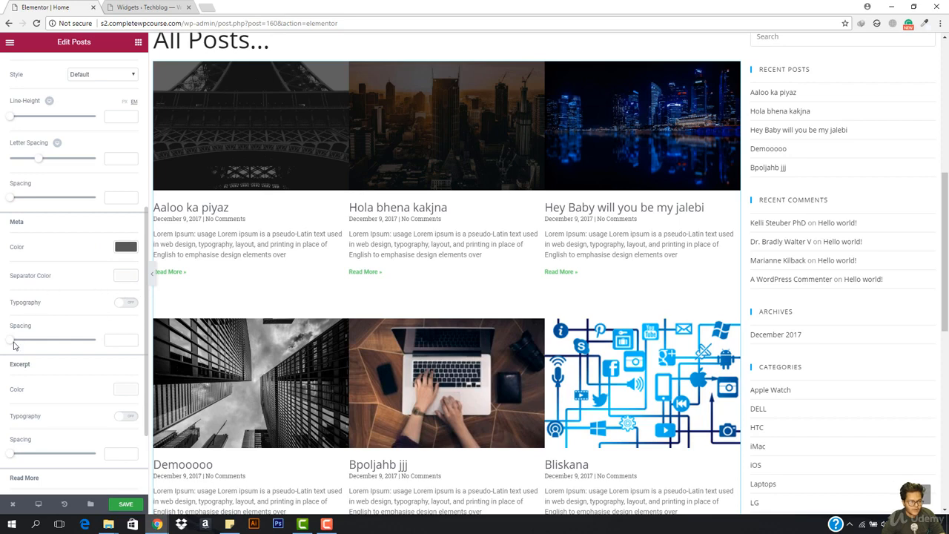
- Set both the meta spacing and the title spacing of the posts grid to 8
left_click_drag(9, 343, 13, 331)
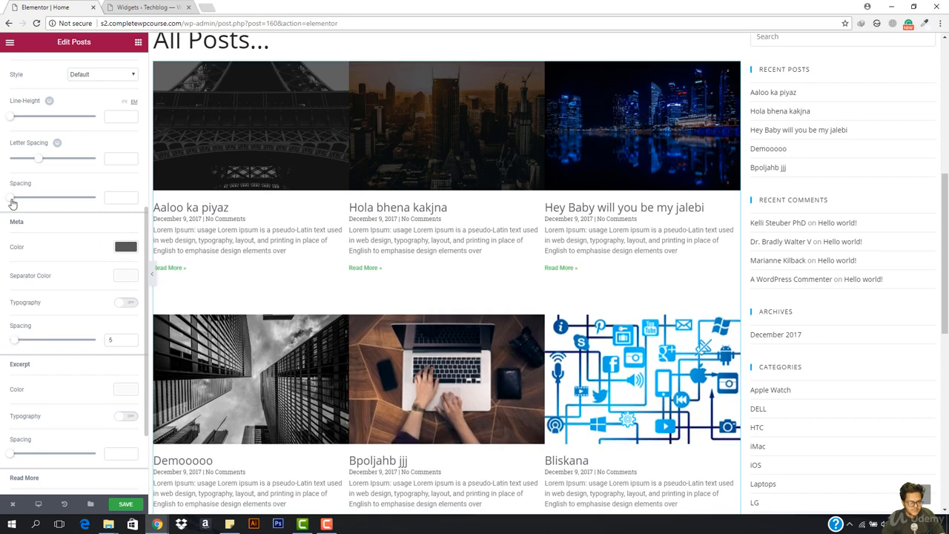
left_click_drag(12, 201, 14, 202)
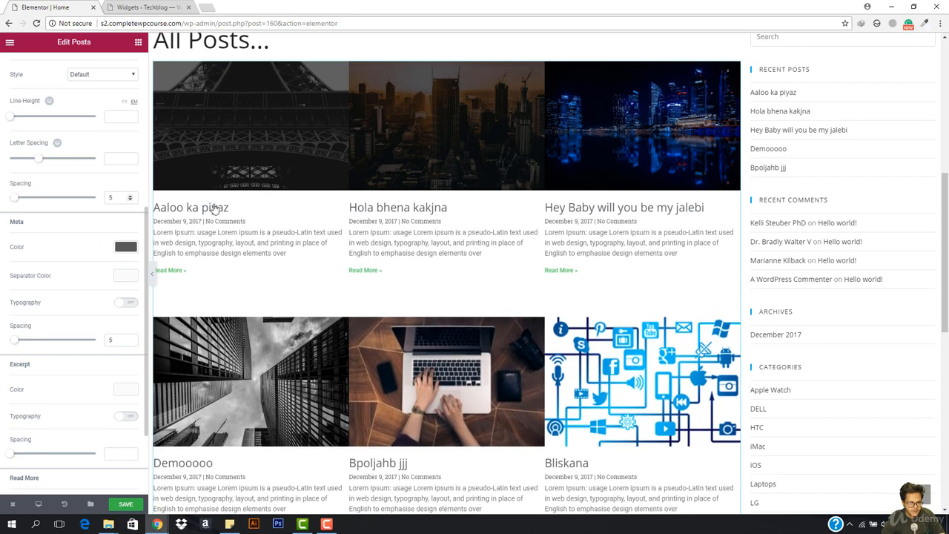
left_click(18, 342)
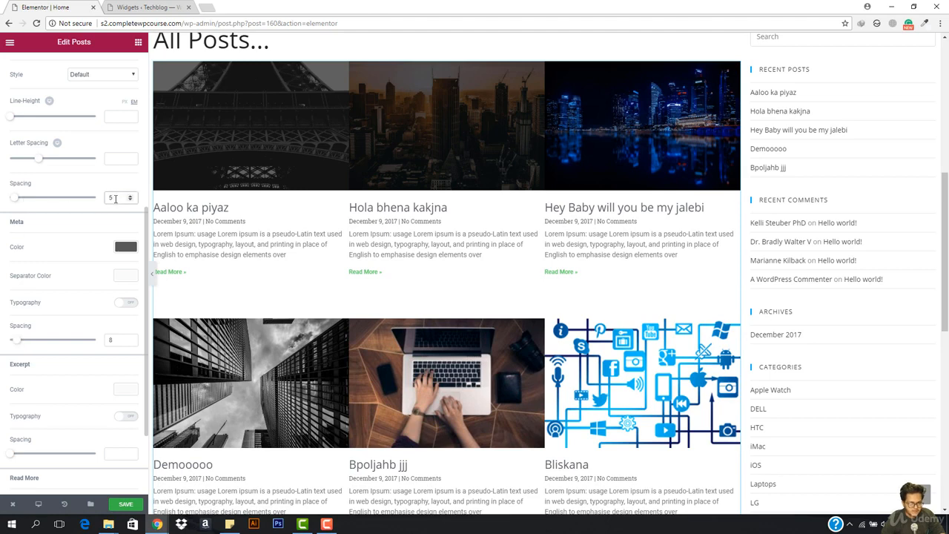
key("Up")
key("Up")
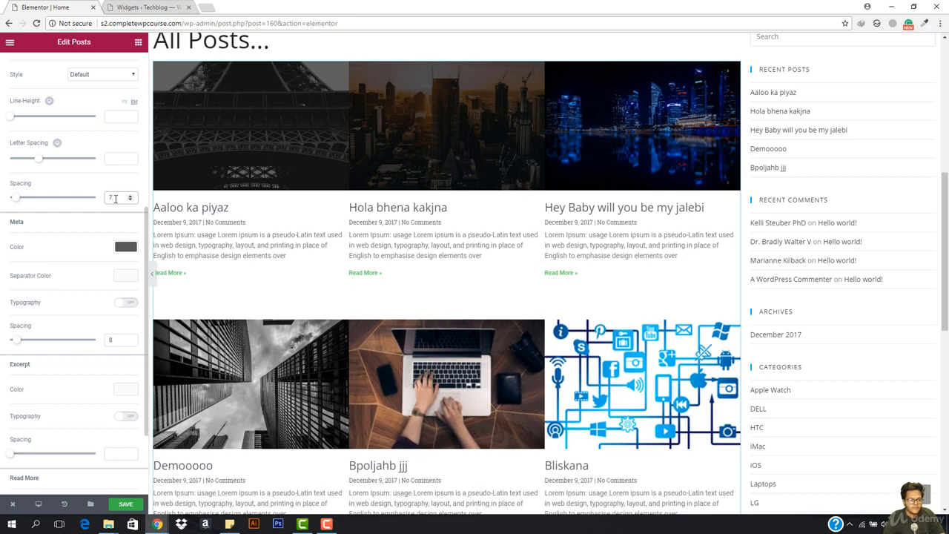
key("Up")
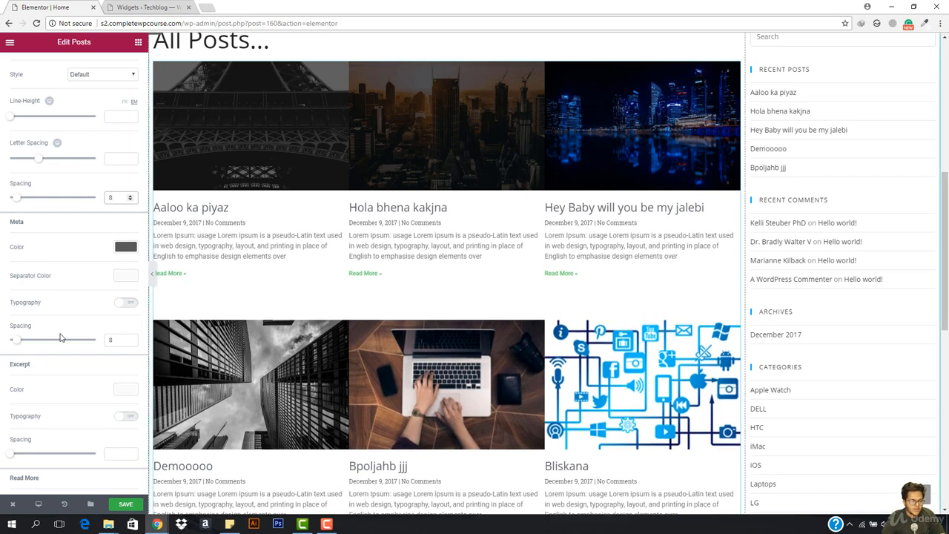
- Set the excerpt text color of the posts to near-black #161616
scroll(118, 332, "down", 1)
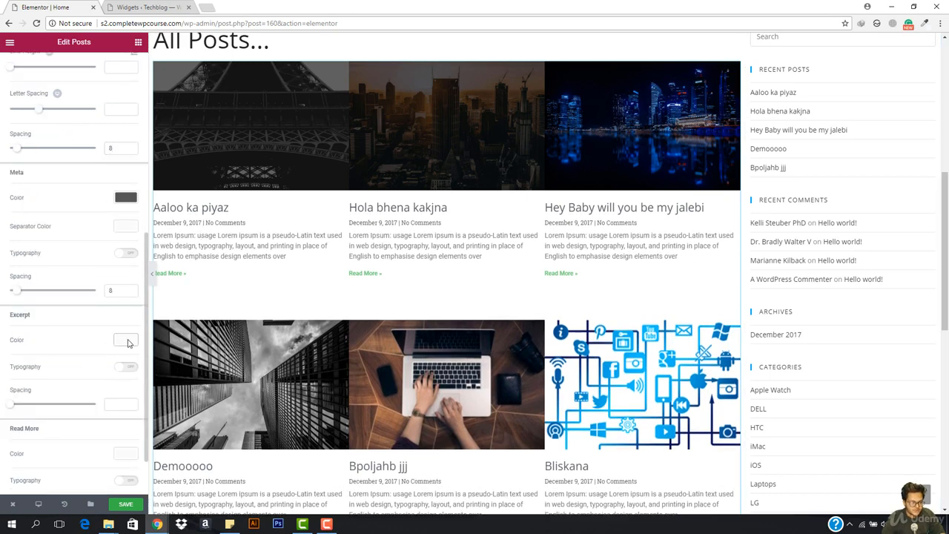
left_click(126, 339)
left_click(26, 433)
left_click_drag(26, 434, 3, 440)
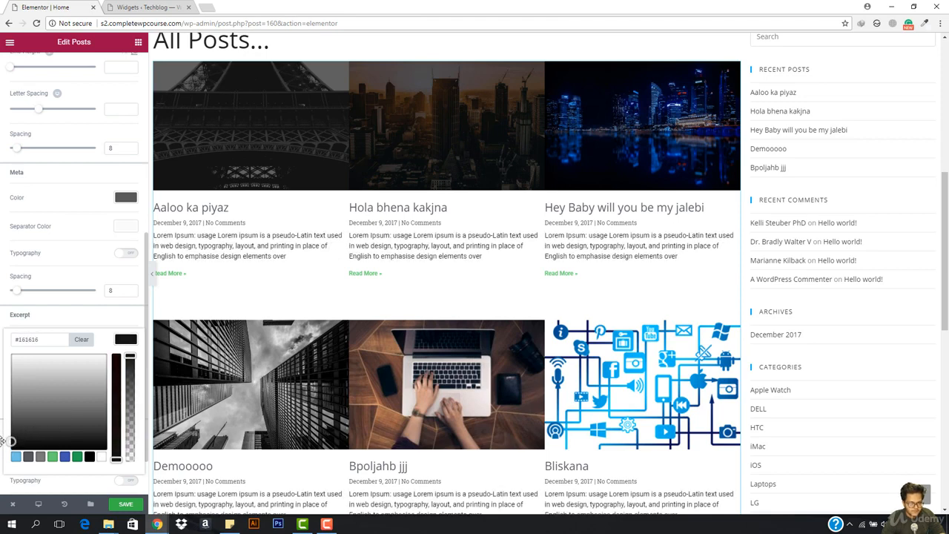
left_click(126, 339)
- Set the color of the posts' Read More links to black #000000
scroll(112, 352, "down", 2)
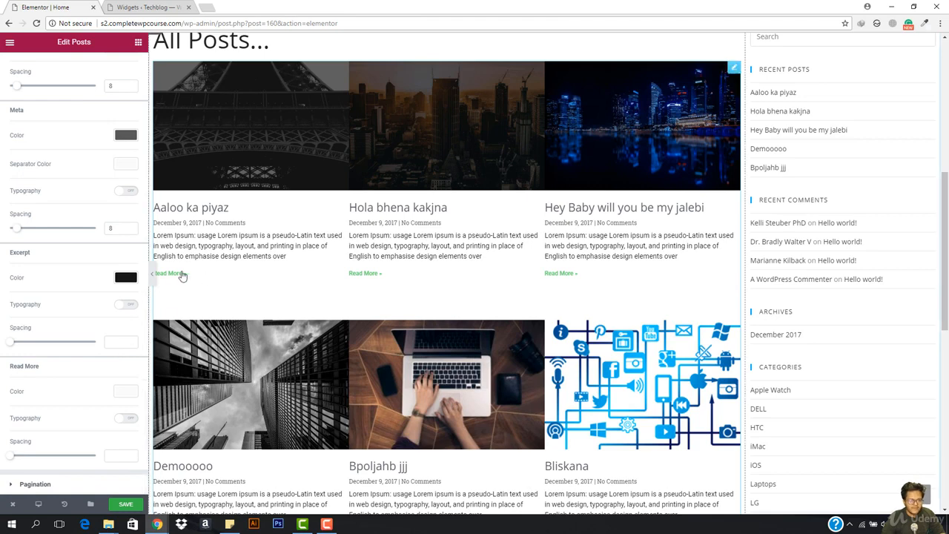
left_click(126, 393)
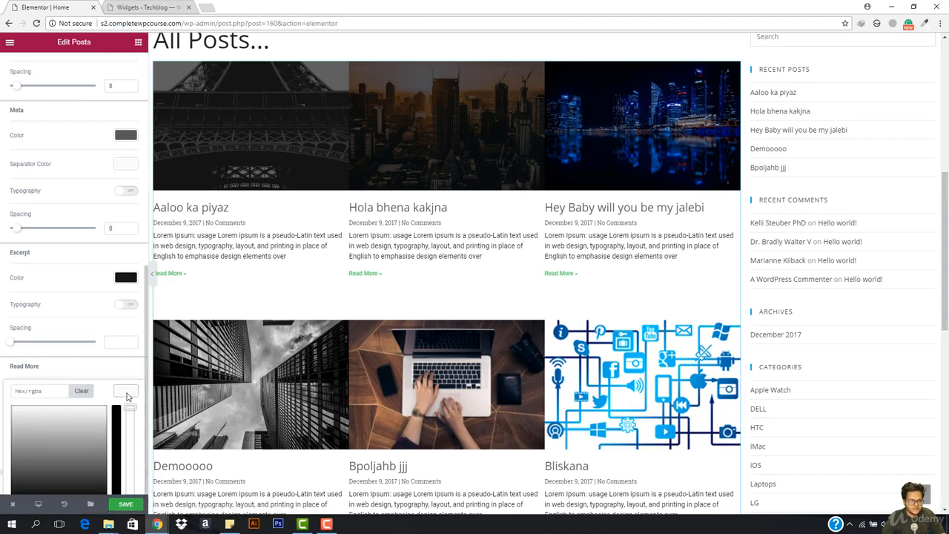
scroll(75, 413, "down", 1)
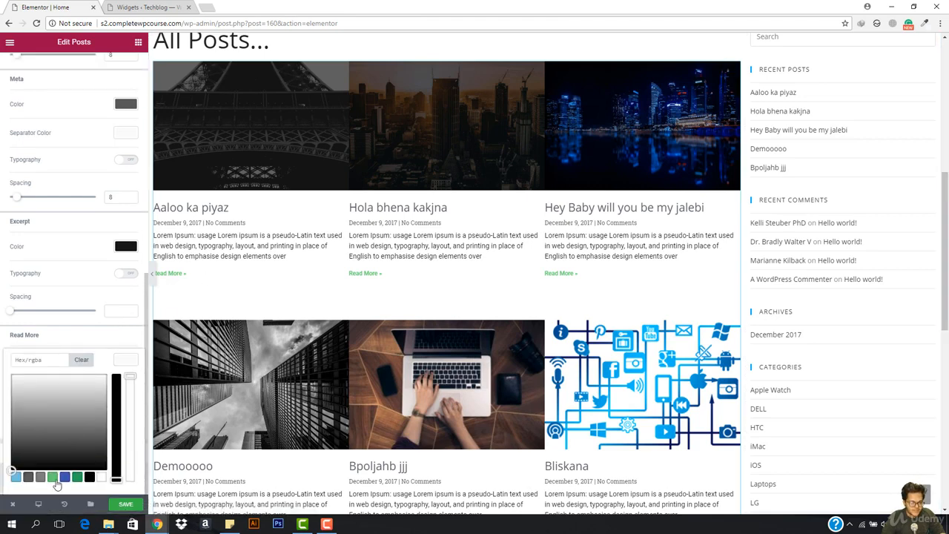
left_click(89, 478)
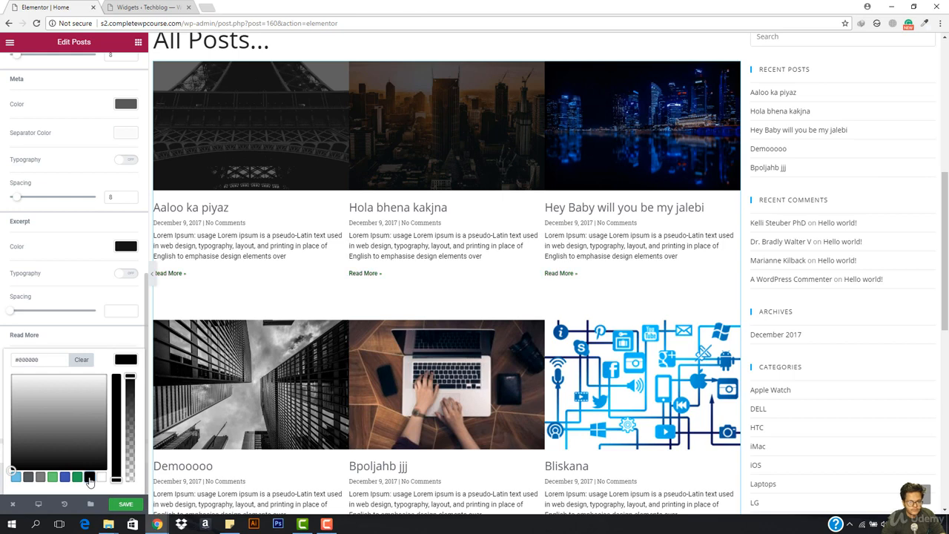
- Change the excerpt text color to #4c4c4c and the meta text color to #686868
left_click(126, 246)
left_click_drag(25, 336, 6, 328)
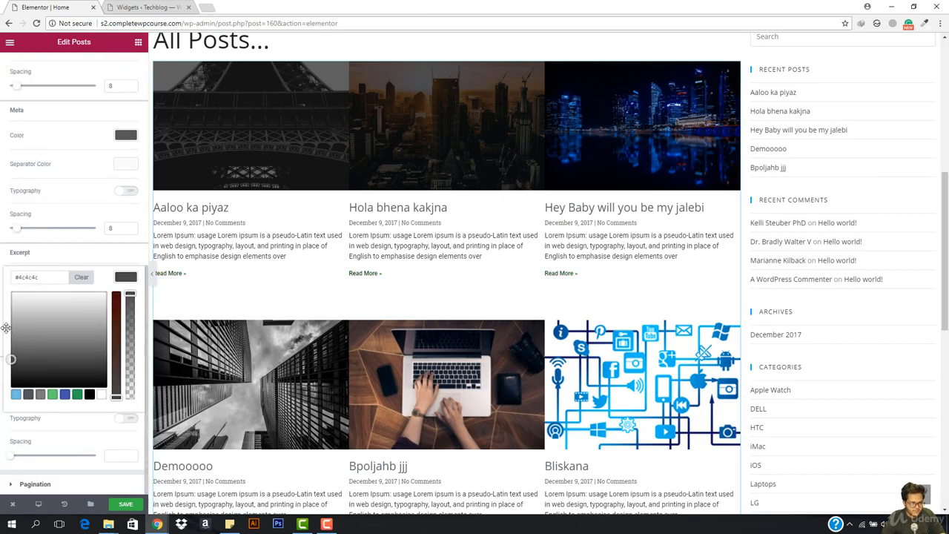
left_click(126, 136)
left_click_drag(20, 219, 11, 206)
- Set the post title color to #565656 and preview the posts grid without the editing panel
scroll(112, 149, "up", 1)
scroll(122, 130, "up", 3)
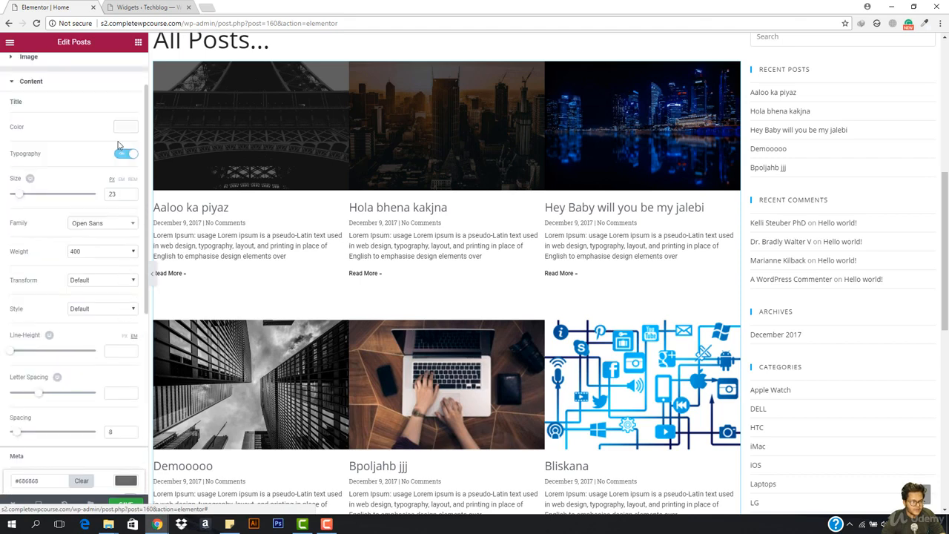
left_click(126, 132)
left_click_drag(36, 215, 12, 204)
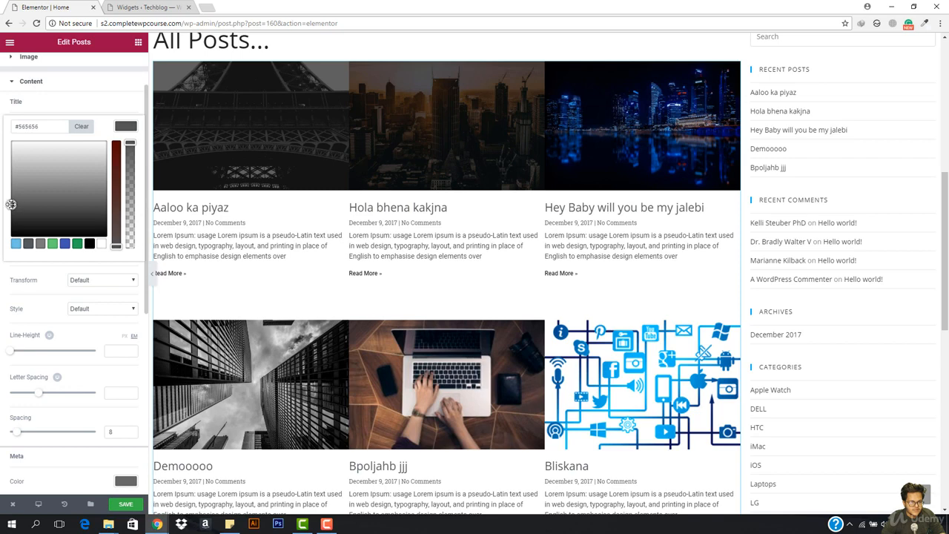
left_click(152, 278)
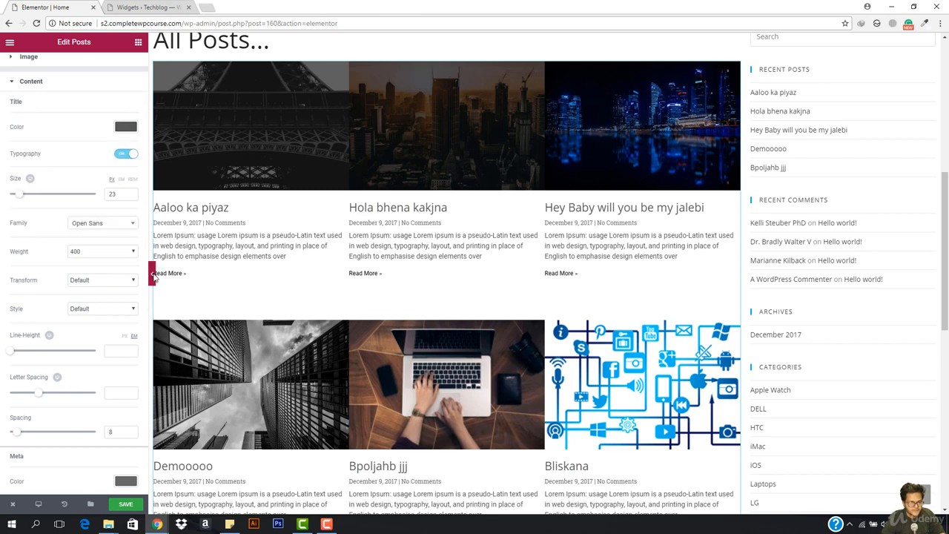
left_click(153, 275)
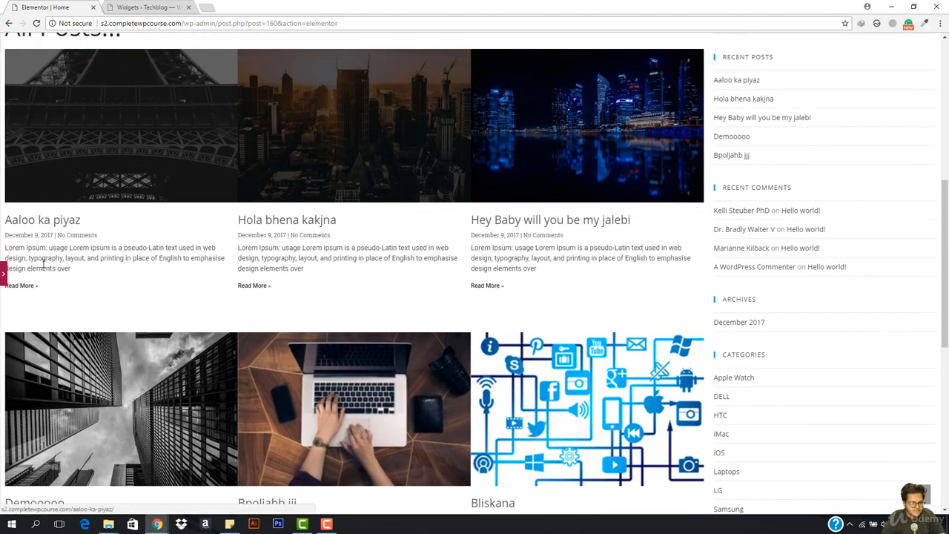
left_click(3, 274)
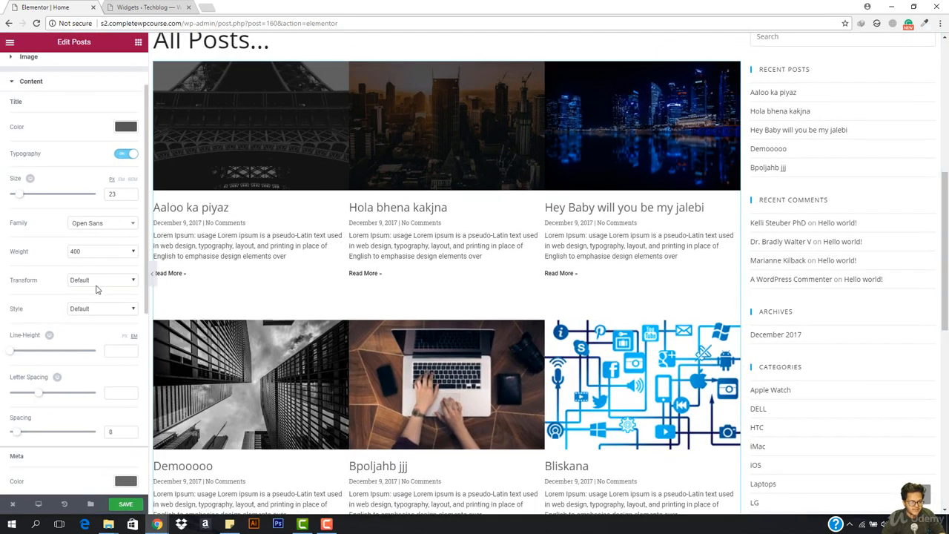
- Set the content width of the section containing the All Posts grid to Boxed at 1568
scroll(103, 279, "up", 1)
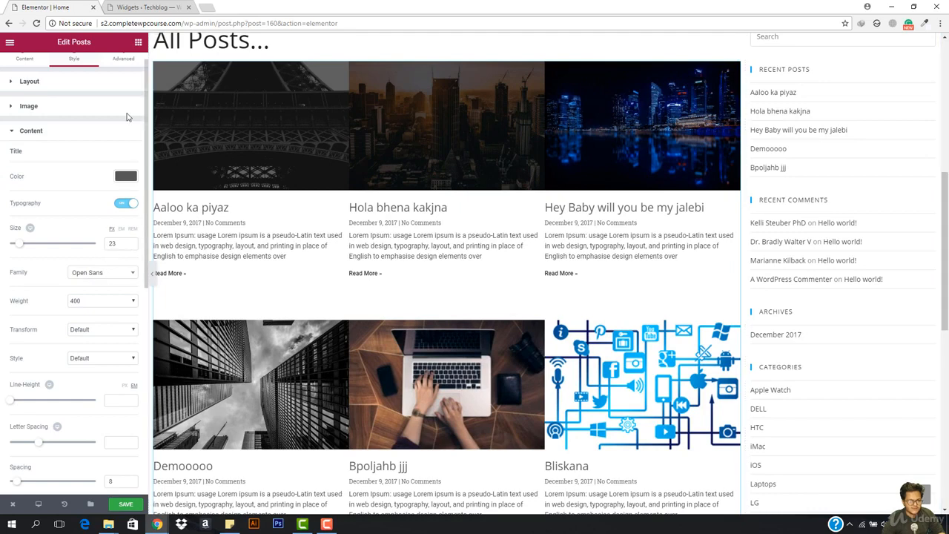
scroll(43, 170, "up", 1)
scroll(254, 132, "up", 3)
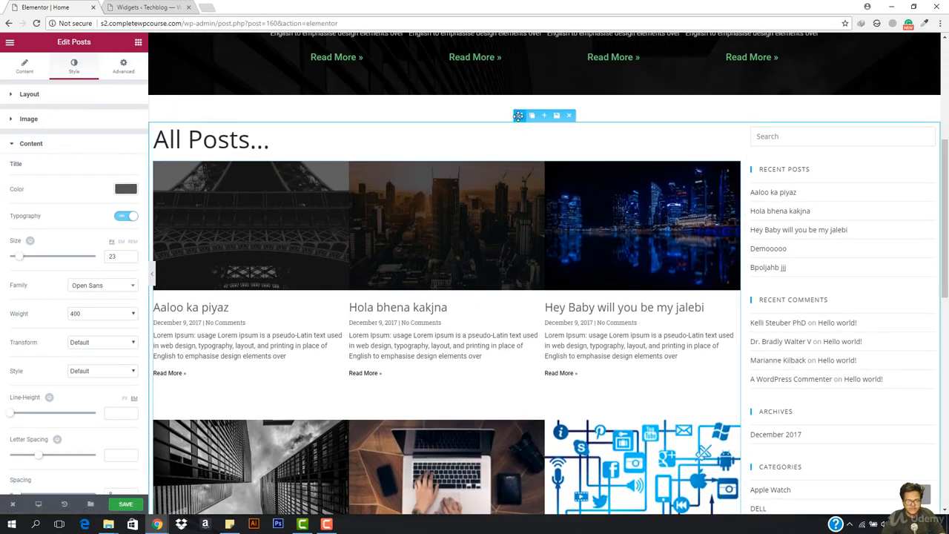
left_click(518, 116)
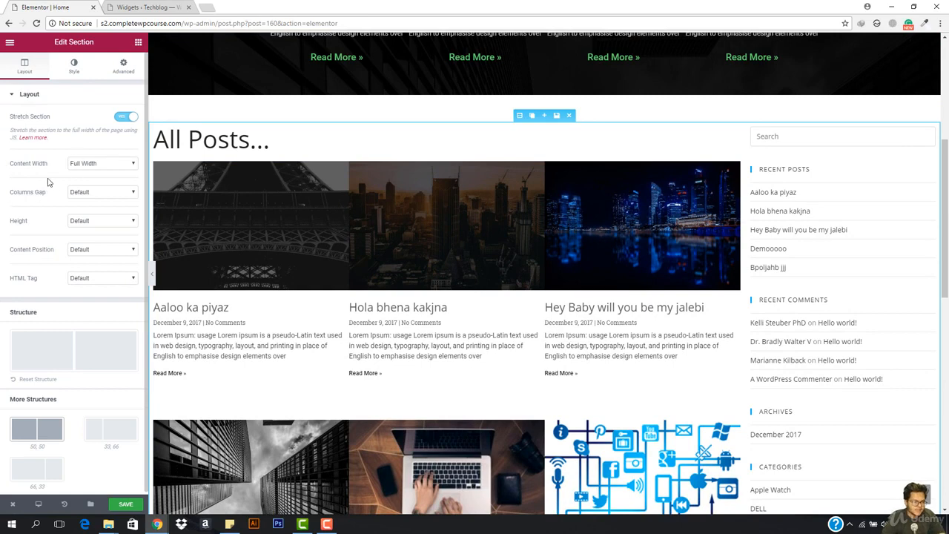
left_click(114, 165)
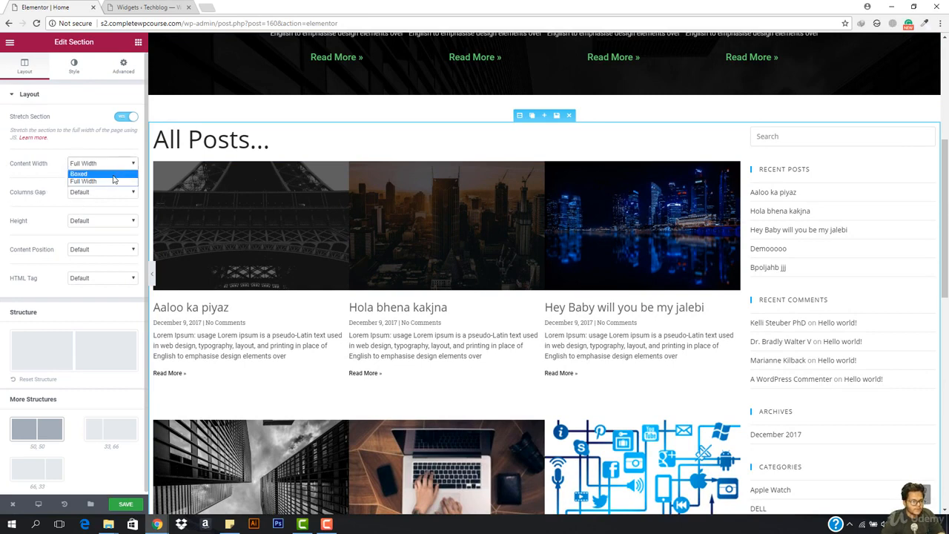
left_click(114, 173)
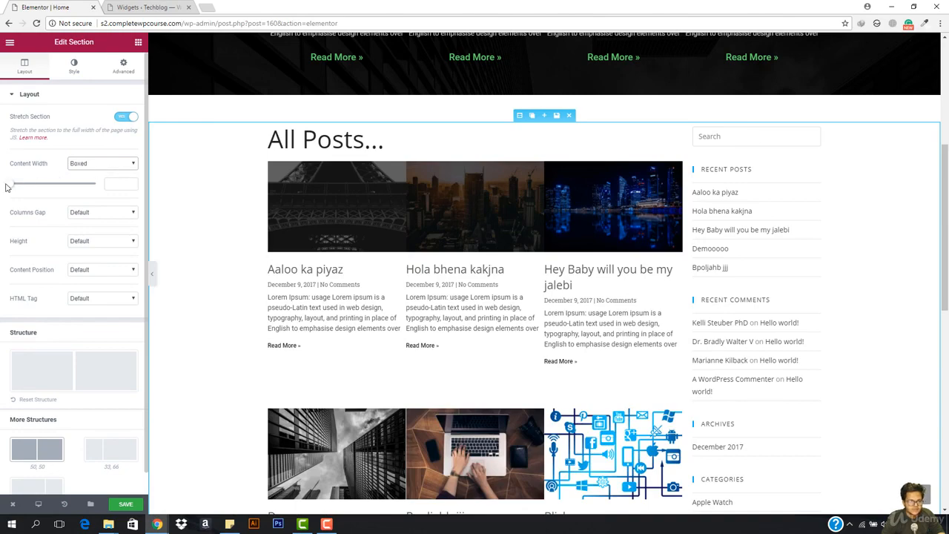
left_click_drag(13, 189, 91, 194)
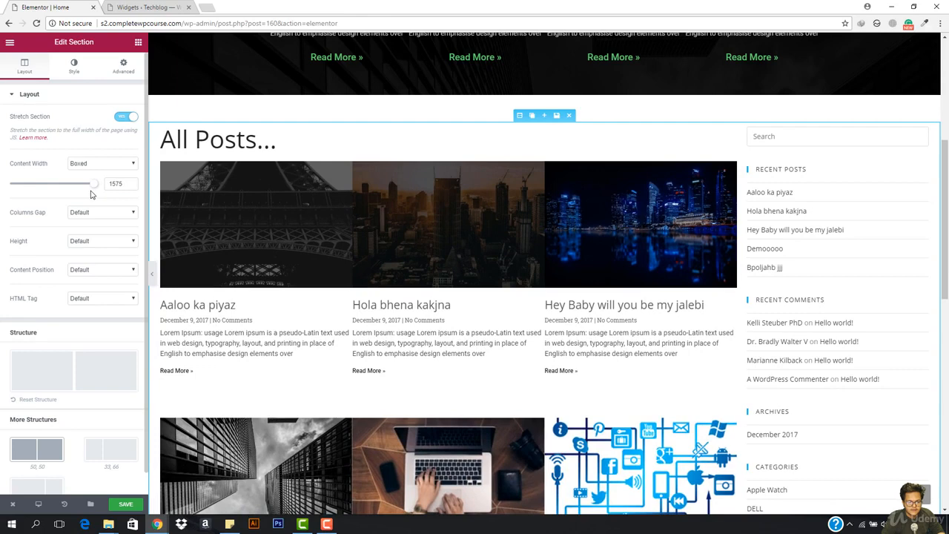
- Preview the boxed section without the editing panel down to the pagination, and bring the panel back
left_click(152, 273)
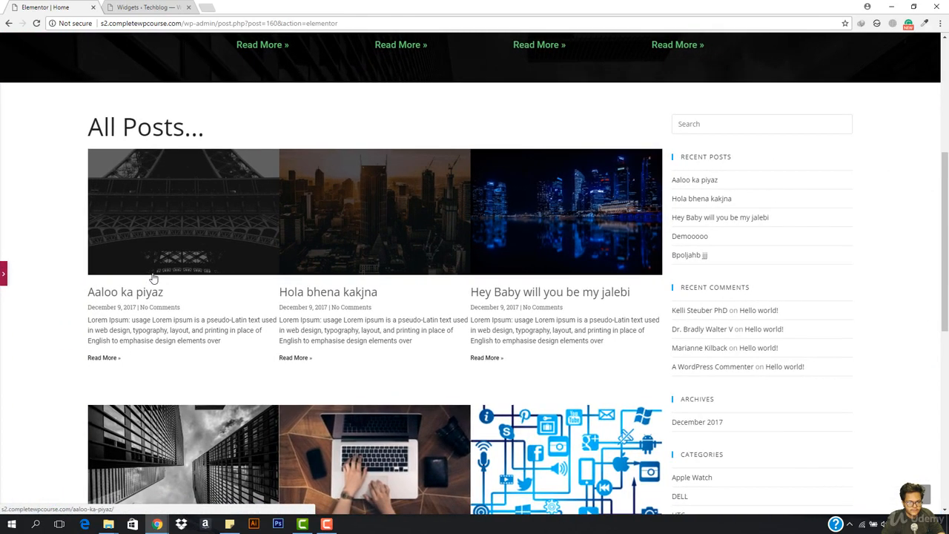
scroll(371, 203, "down", 5)
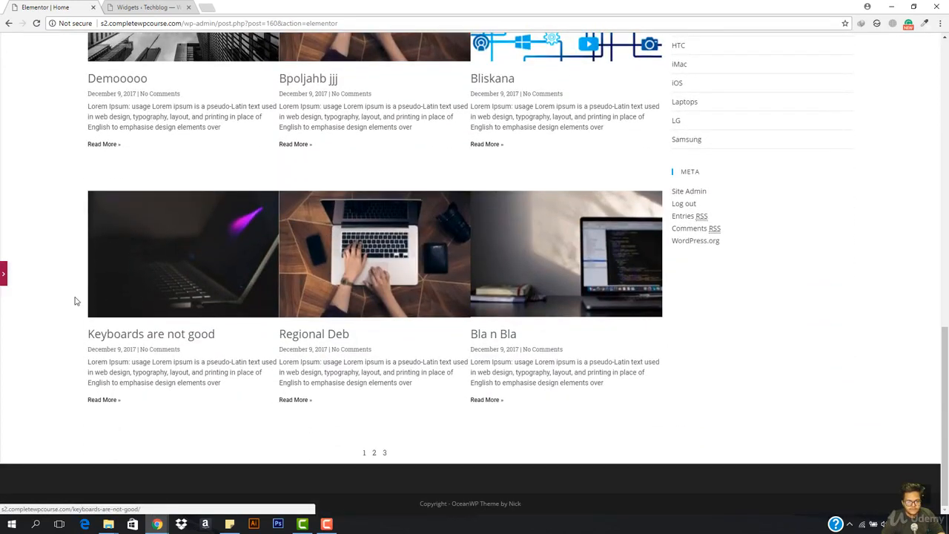
scroll(74, 299, "up", 8)
scroll(63, 305, "down", 1)
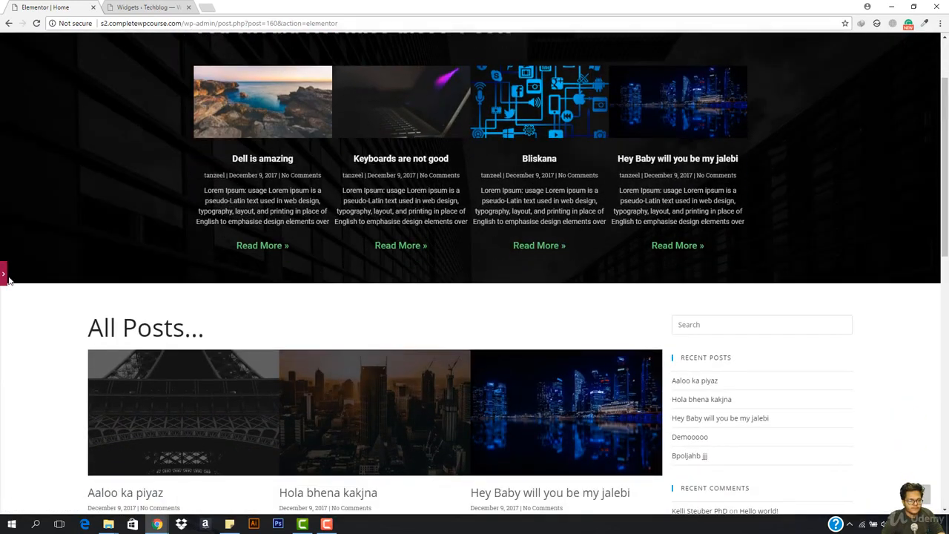
left_click(5, 274)
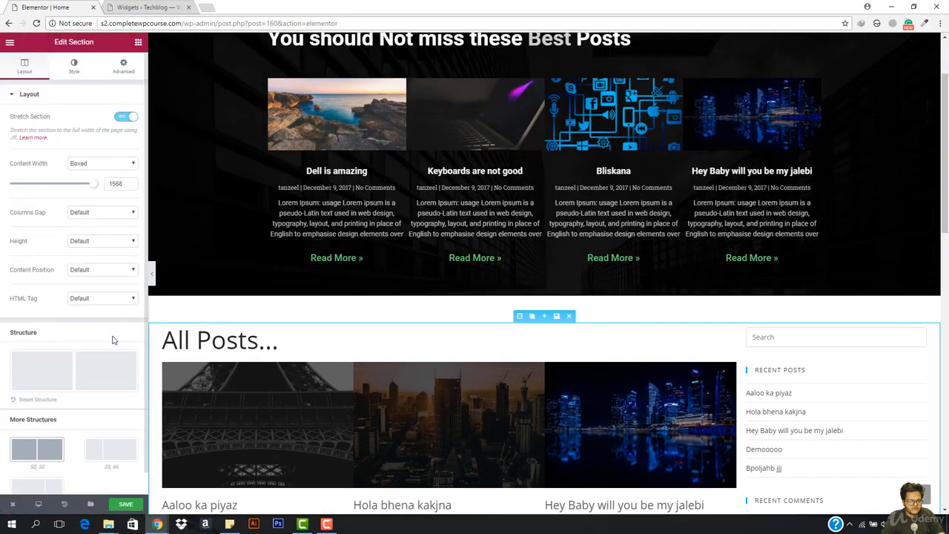
- Switch the All Posts section's content width to Full Width
left_click(103, 163)
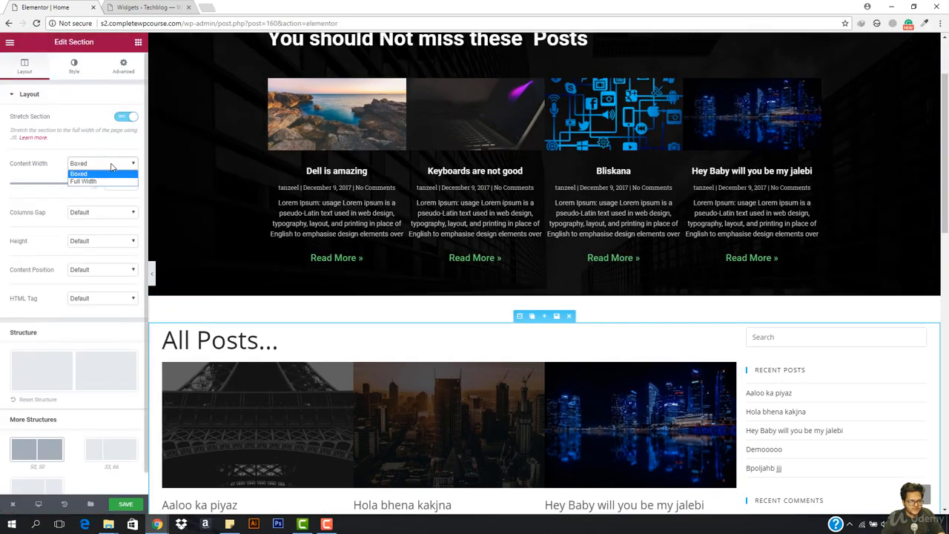
left_click(109, 182)
scroll(238, 186, "down", 2)
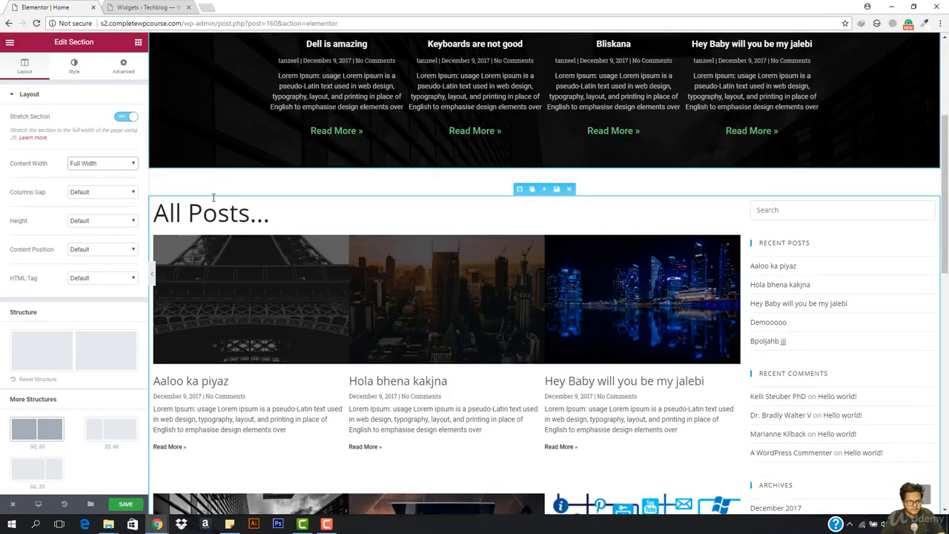
- Return the All Posts section's content width to Boxed and clear its custom width value
left_click(112, 167)
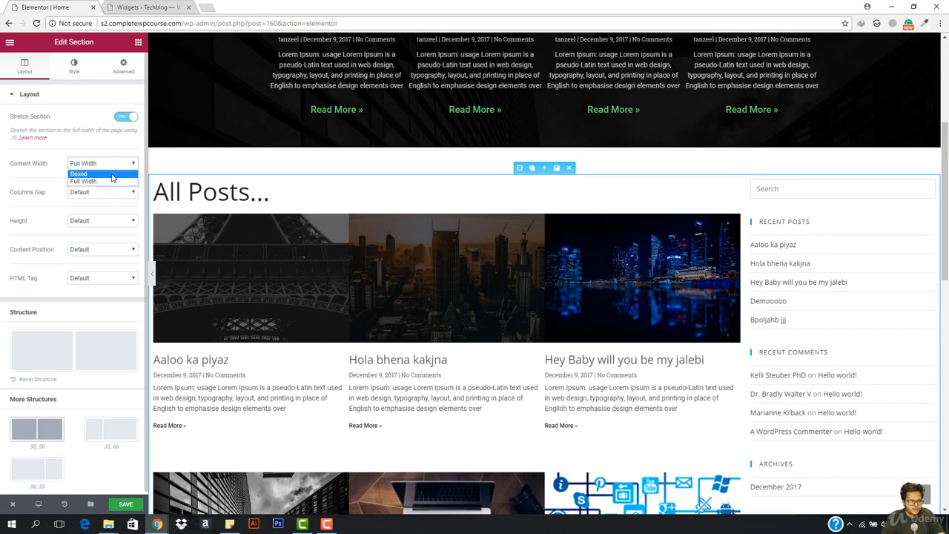
left_click(108, 174)
left_click(130, 182)
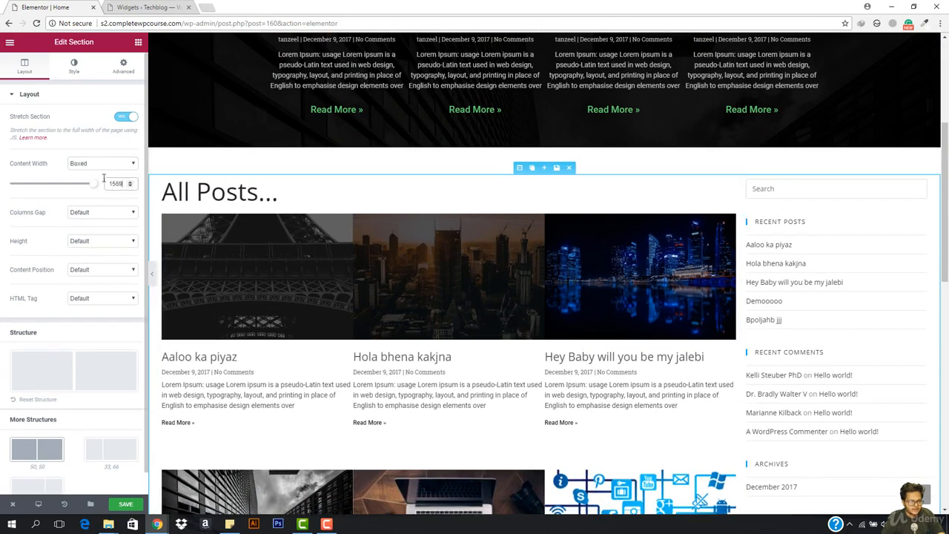
key("BackSpace")
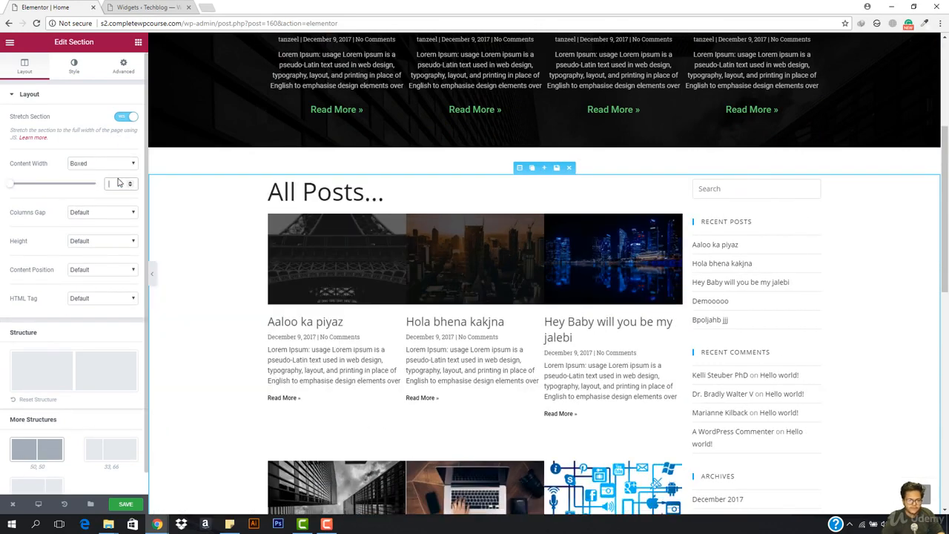
- Preview the page with the default boxed width, compare the All Posts section with the banner section, and restore the editing panel
left_click(154, 275)
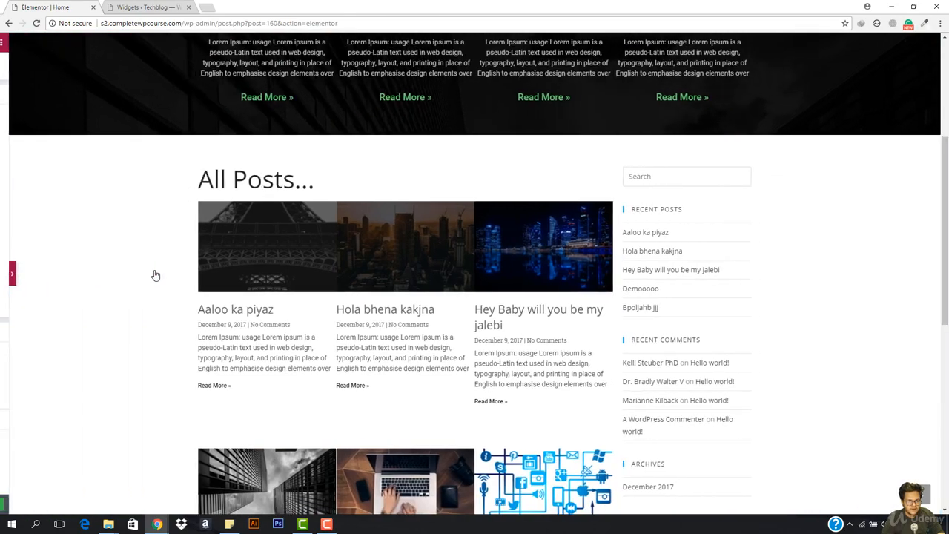
scroll(415, 174, "down", 2)
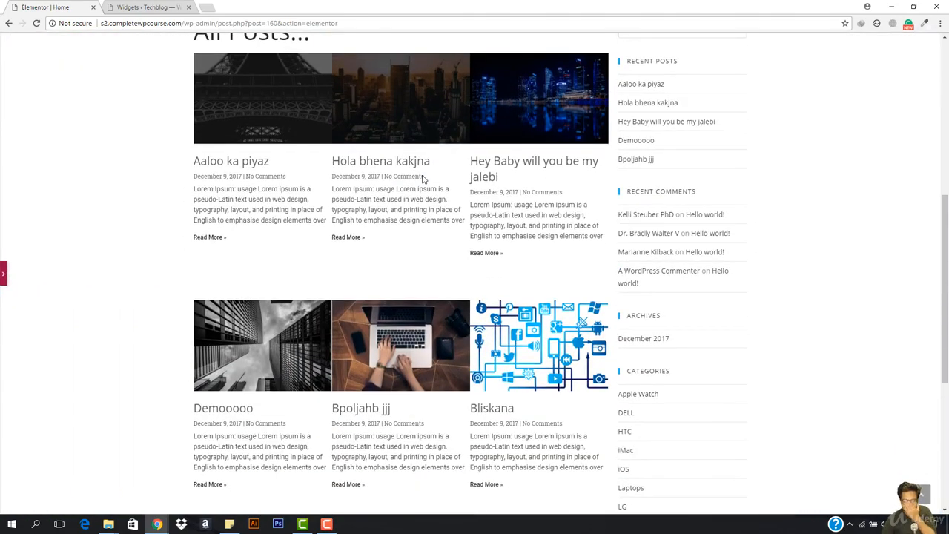
scroll(423, 178, "up", 5)
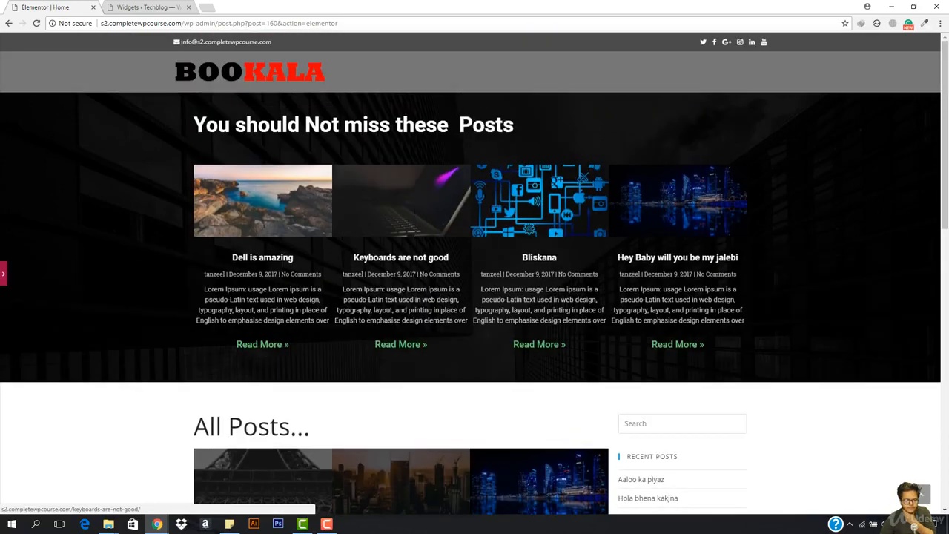
scroll(288, 257, "down", 5)
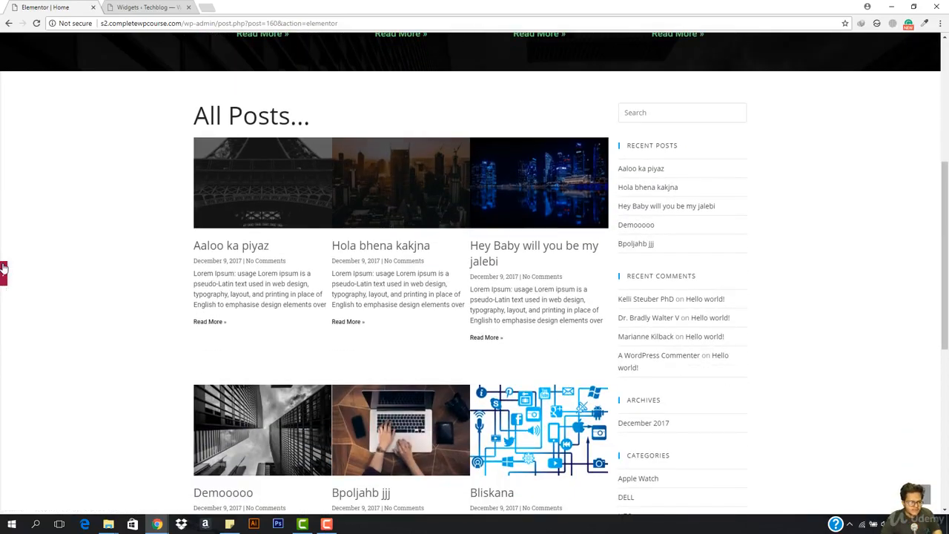
left_click(4, 275)
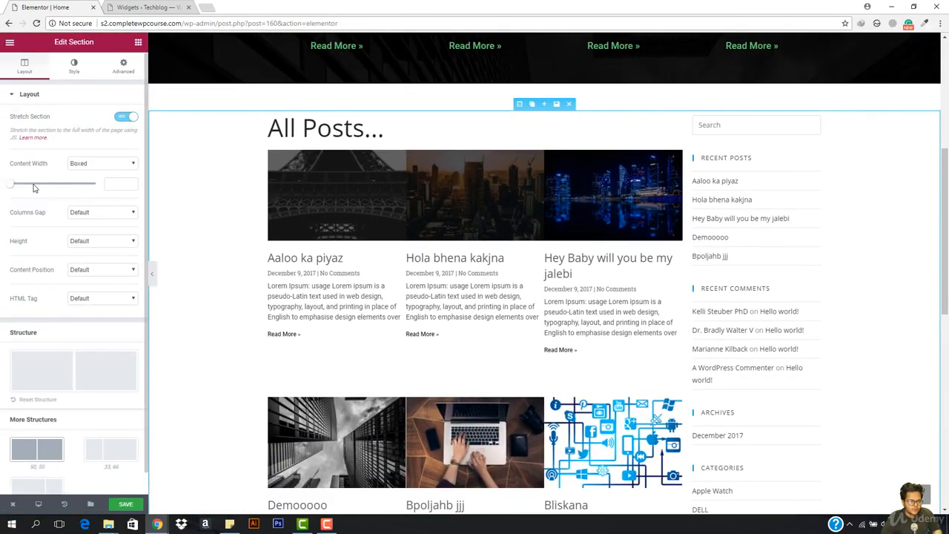
- Set the All Posts section's boxed content width to 1309 and preview the whole page without the editing panel
left_click_drag(12, 190, 74, 191)
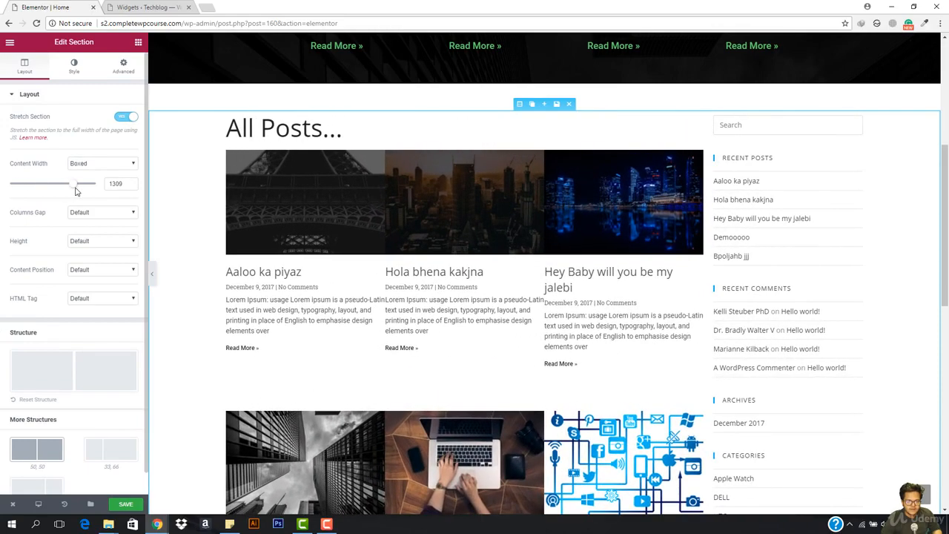
left_click(152, 273)
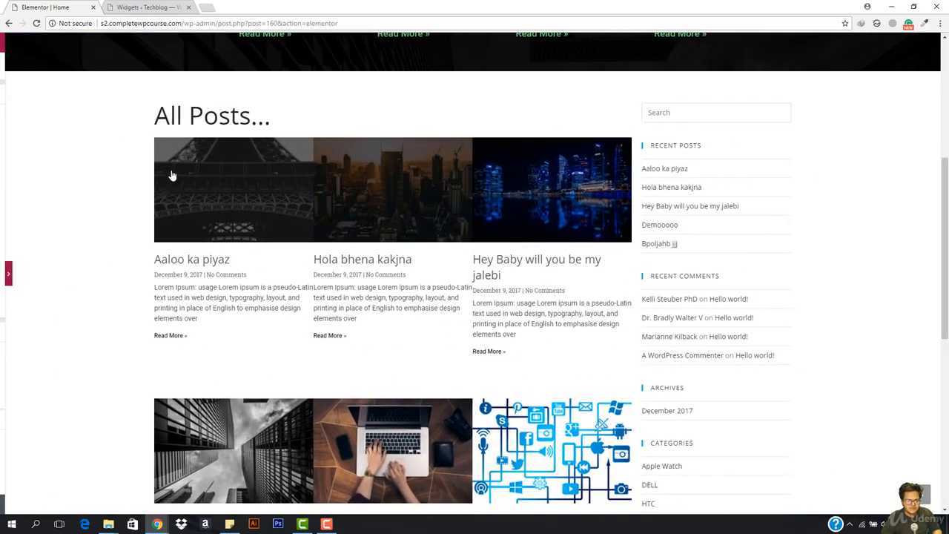
scroll(324, 259, "up", 5)
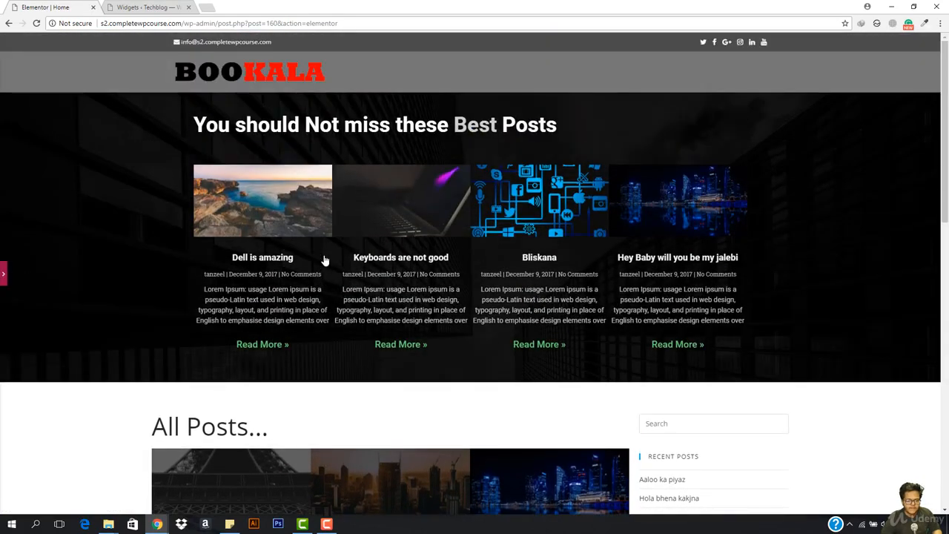
scroll(324, 259, "down", 5)
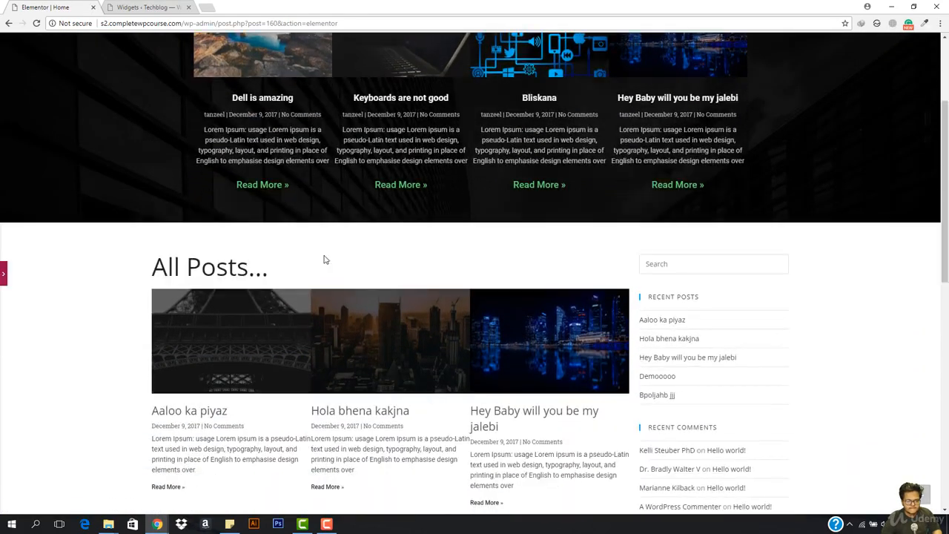
scroll(324, 260, "down", 6)
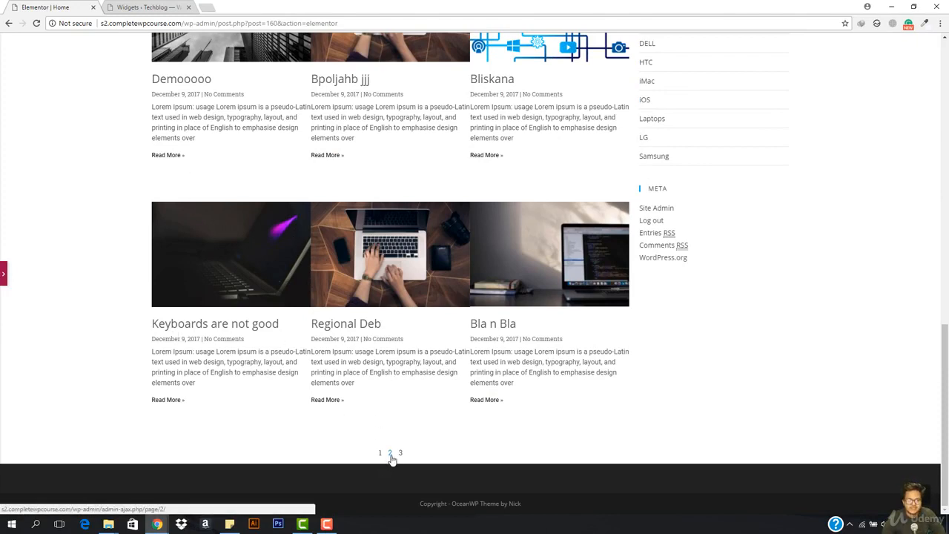
- Save the Home page and open the live Techblog site in the Widgets browser tab
left_click(5, 274)
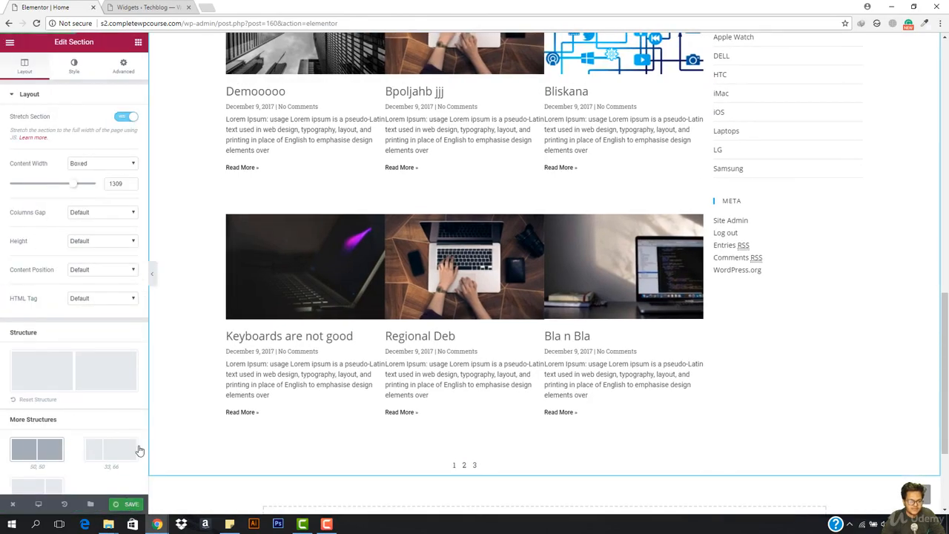
scroll(182, 295, "up", 10)
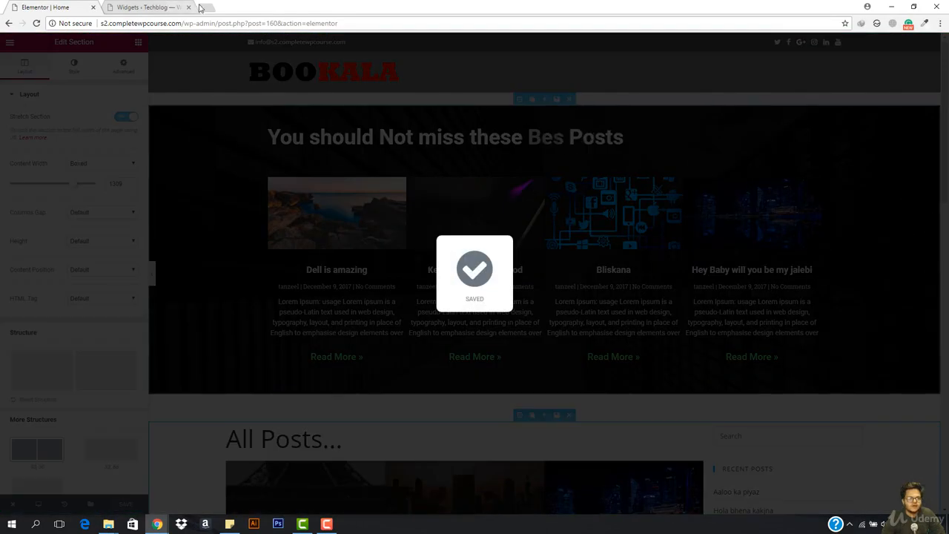
left_click(205, 7)
left_click(167, 7)
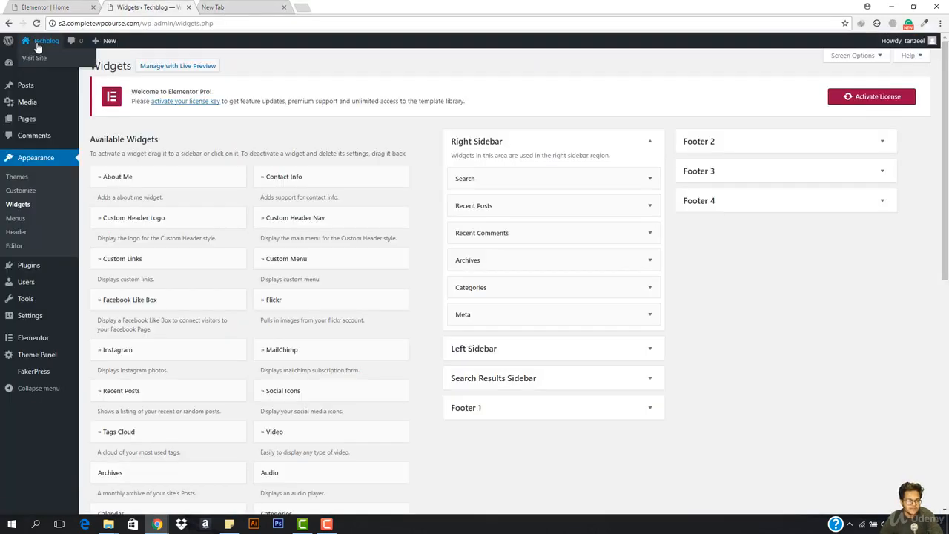
left_click(34, 61)
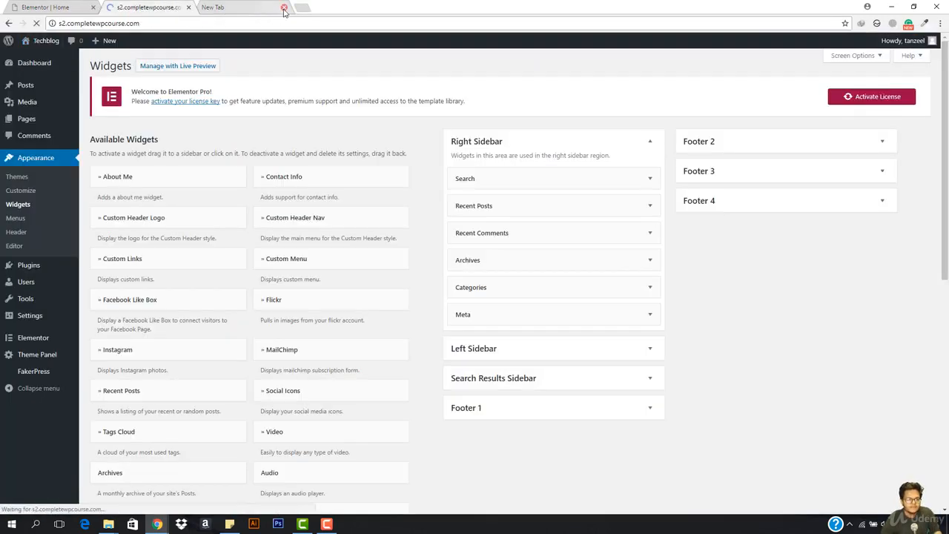
left_click(285, 7)
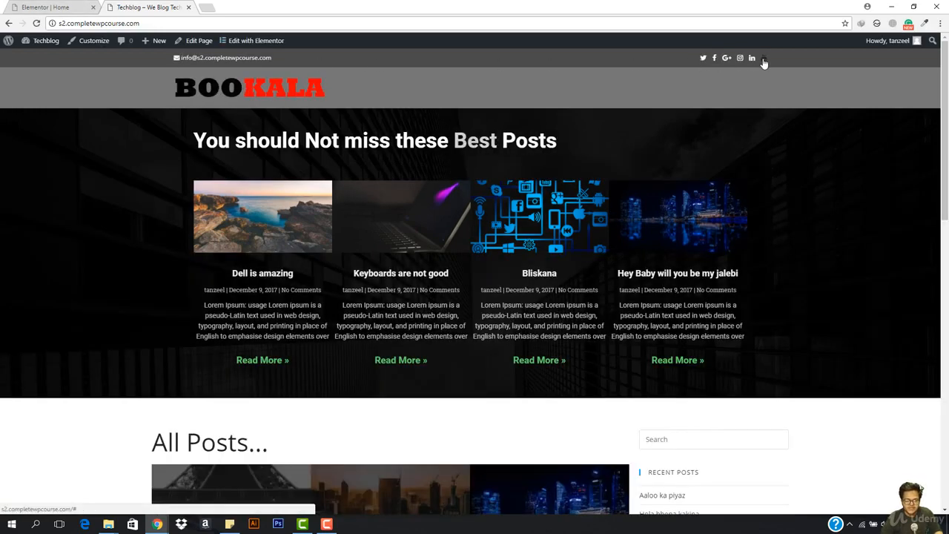
- Review the All Posts grid and sidebar on the live home page and go to page 2 of the posts
scroll(322, 197, "down", 4)
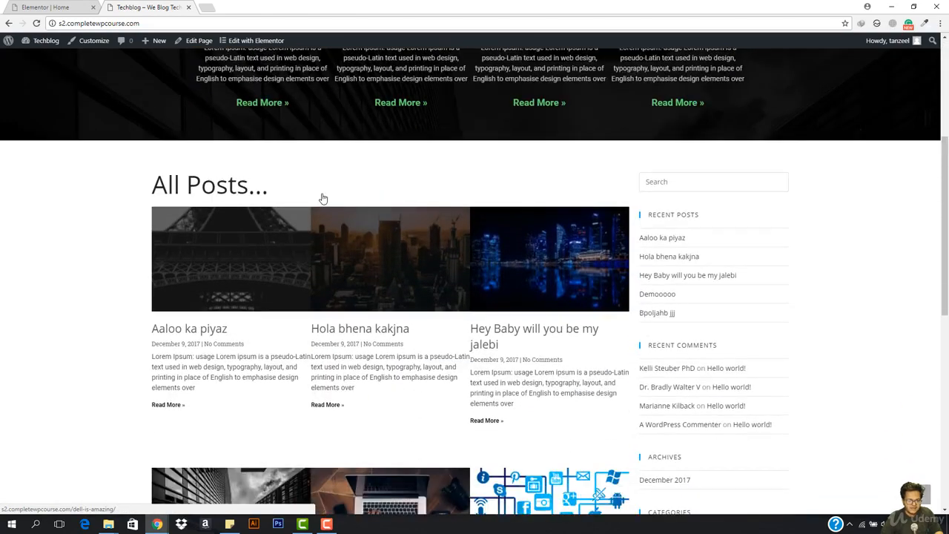
scroll(512, 311, "down", 1)
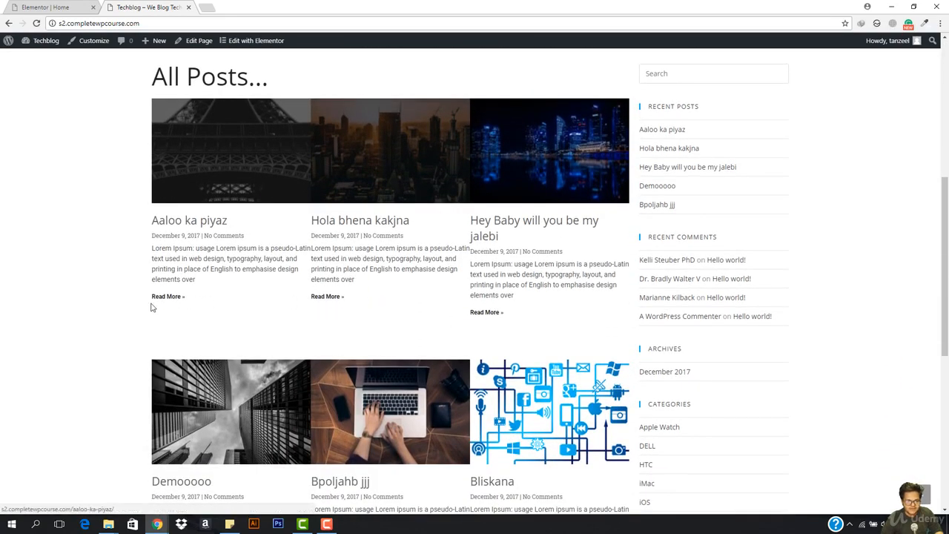
scroll(269, 282, "down", 4)
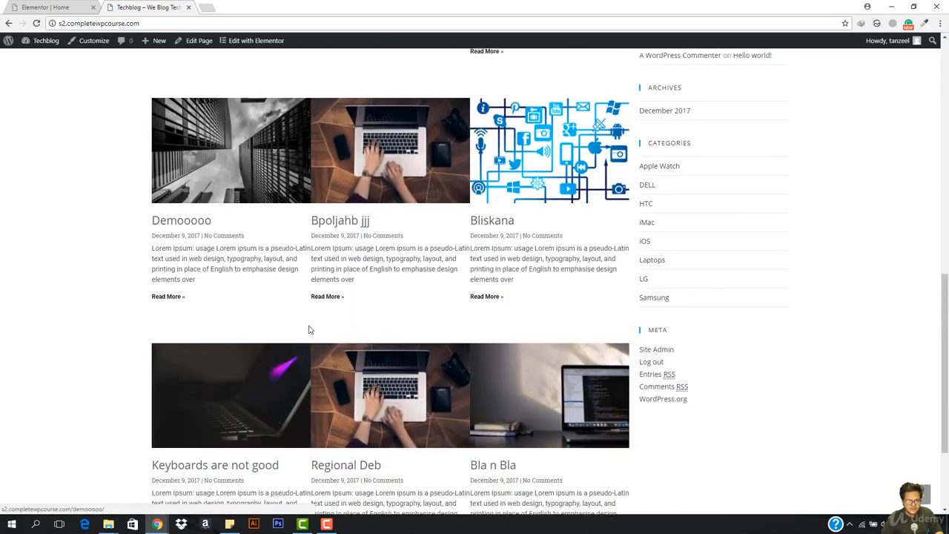
scroll(406, 299, "down", 2)
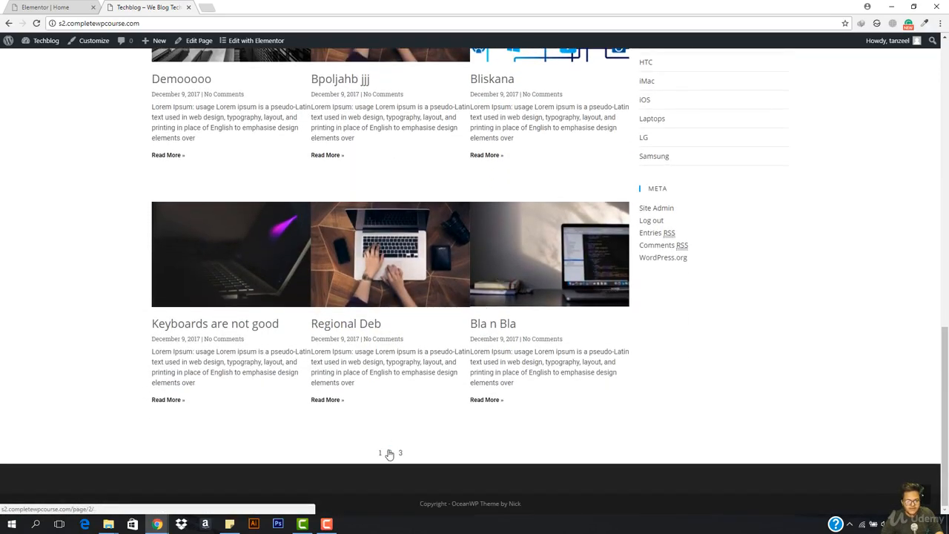
scroll(378, 376, "up", 4)
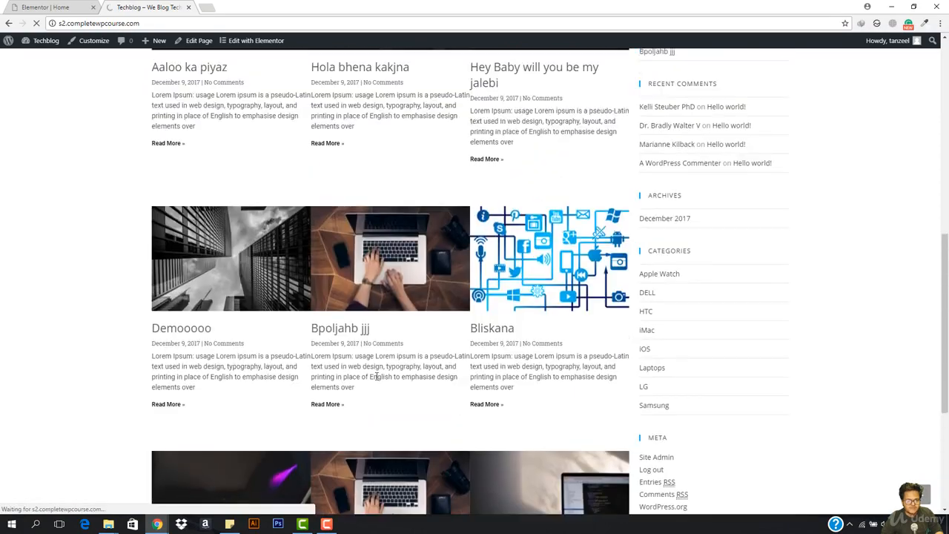
- Compare the All Posts grid on the first page and page 2 of the live site, ending on page 2
scroll(290, 254, "down", 6)
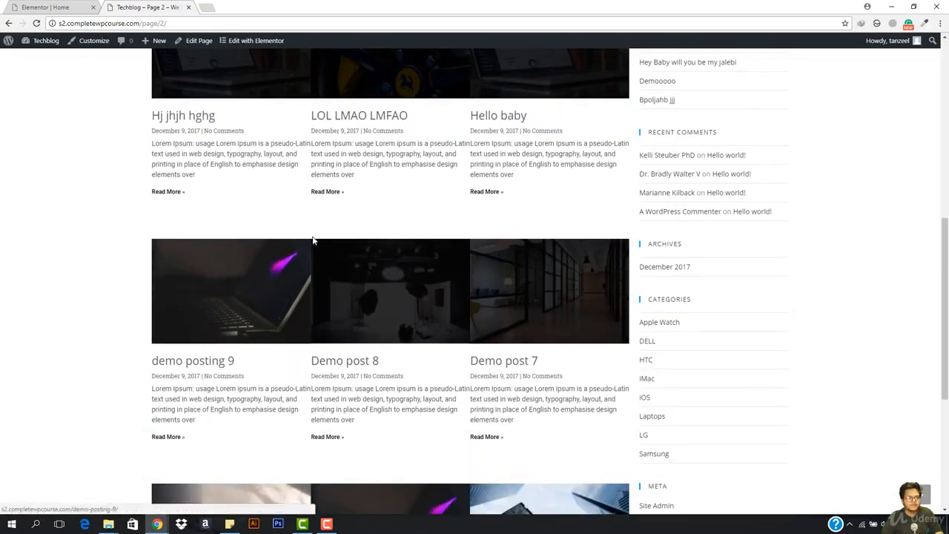
left_click(326, 523)
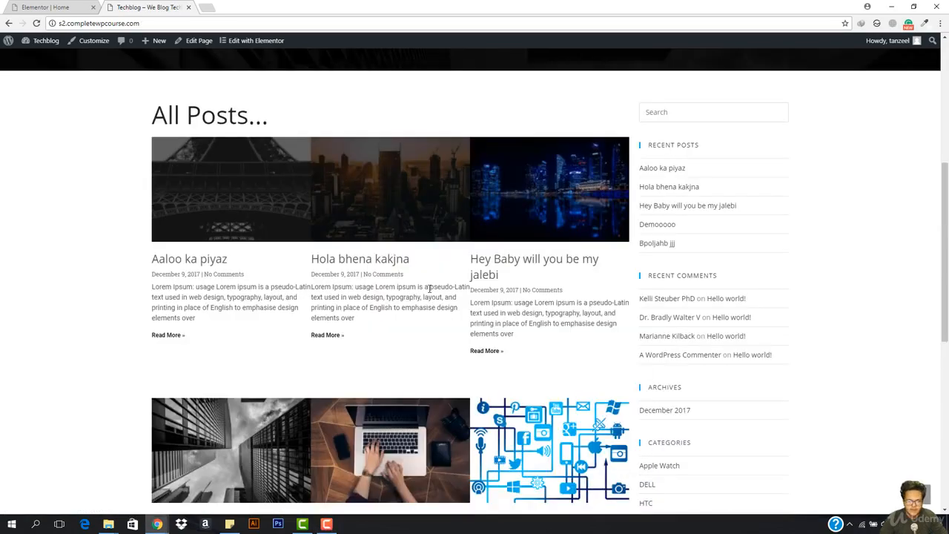
scroll(427, 285, "up", 4)
scroll(426, 293, "down", 10)
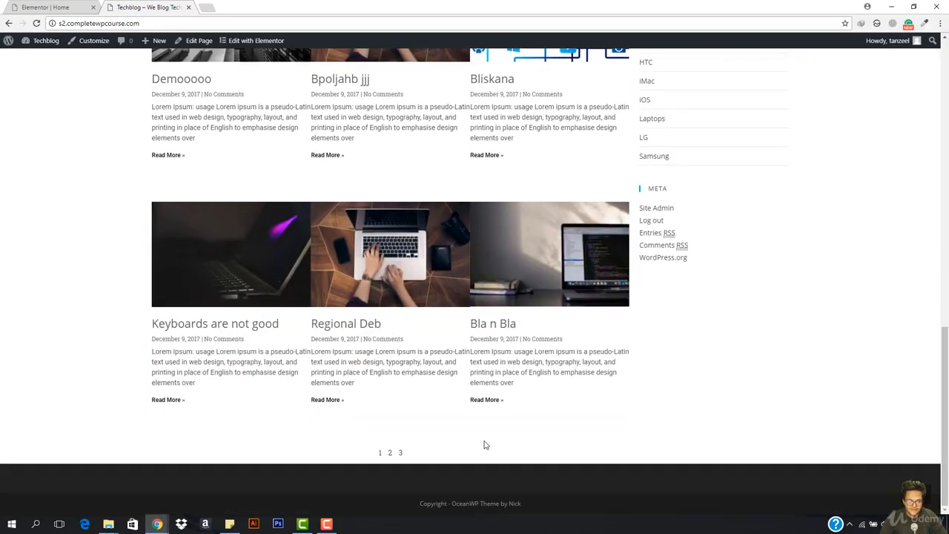
left_click(390, 453)
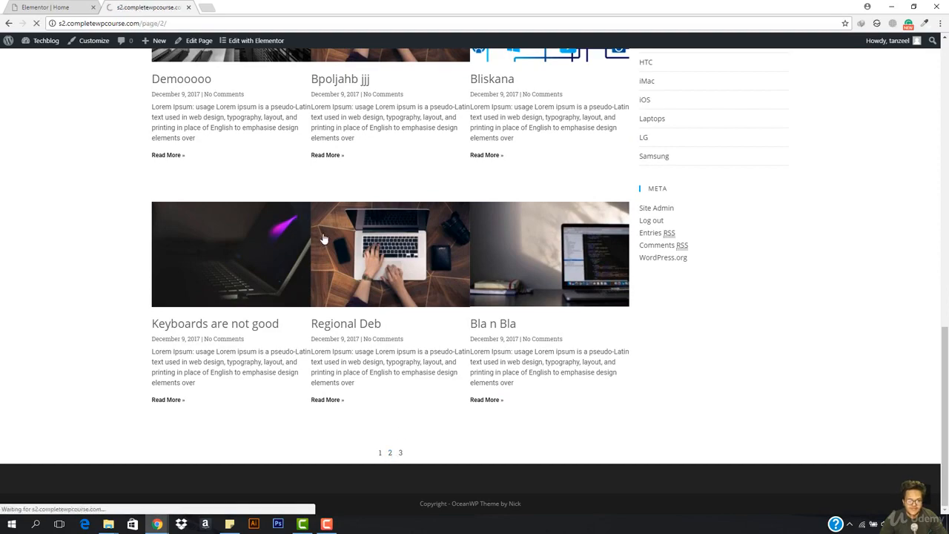
scroll(375, 256, "down", 8)
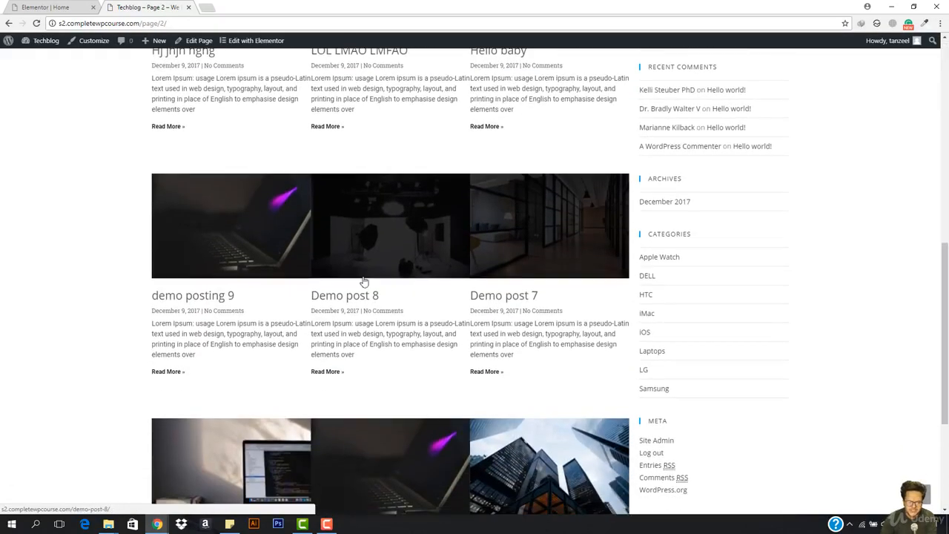
scroll(363, 281, "down", 3)
- Return to the Elementor editor and set the All Posts widget's pagination to Numbers + Previous/Next
left_click(38, 7)
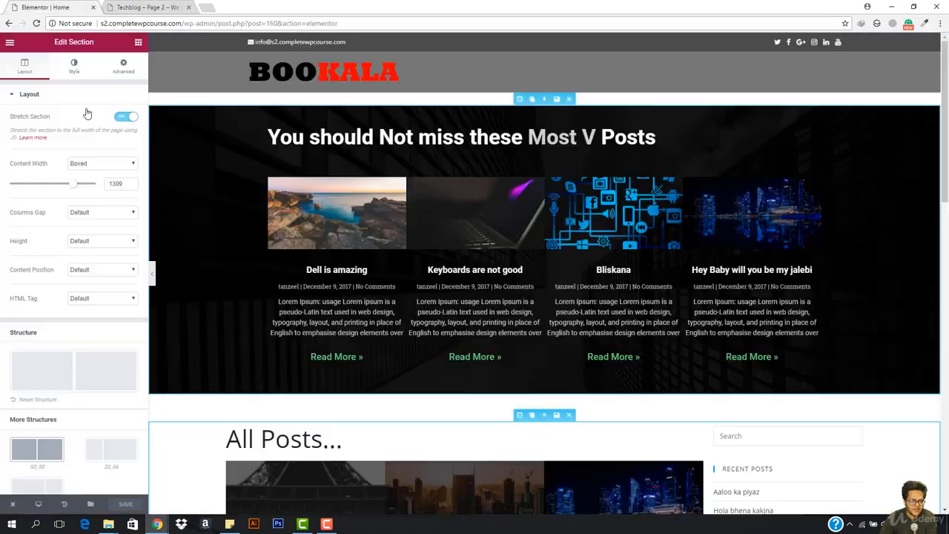
scroll(313, 265, "down", 5)
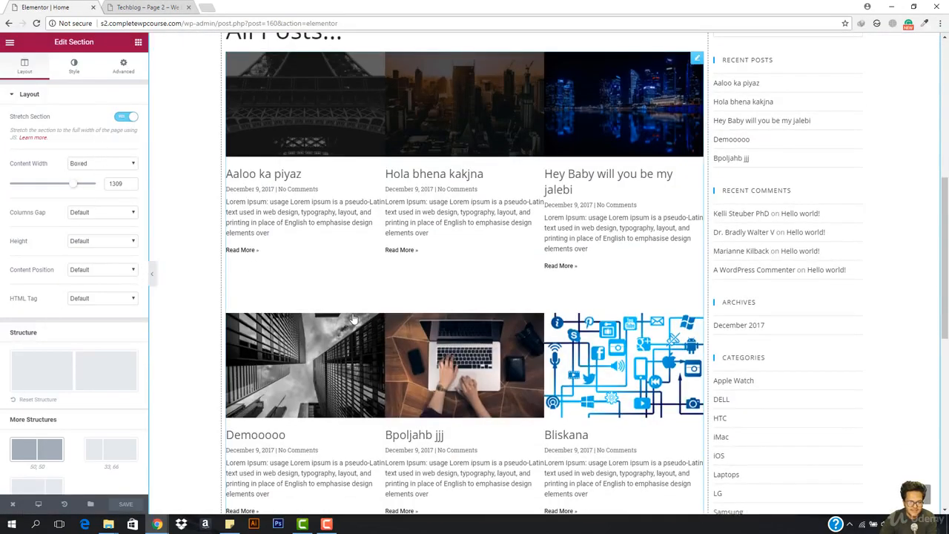
left_click(225, 286)
scroll(50, 253, "down", 2)
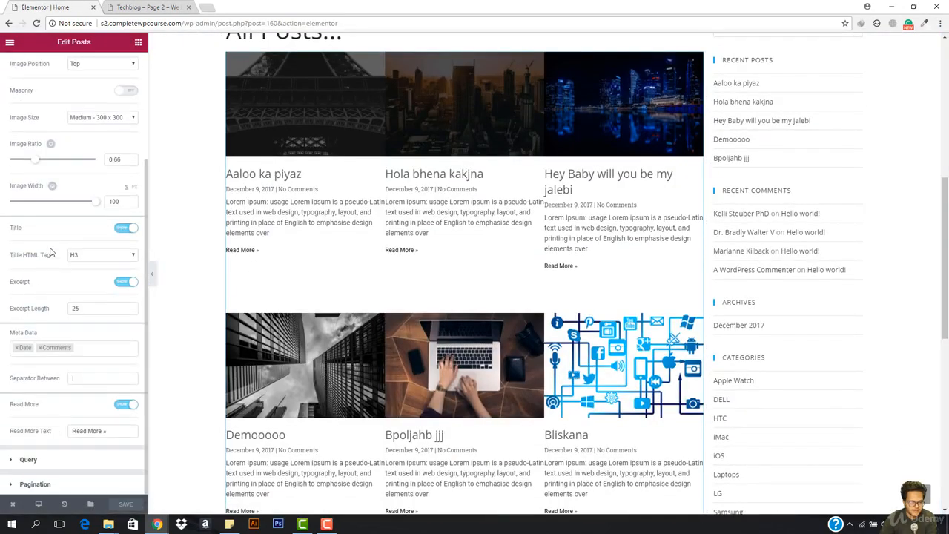
left_click(45, 487)
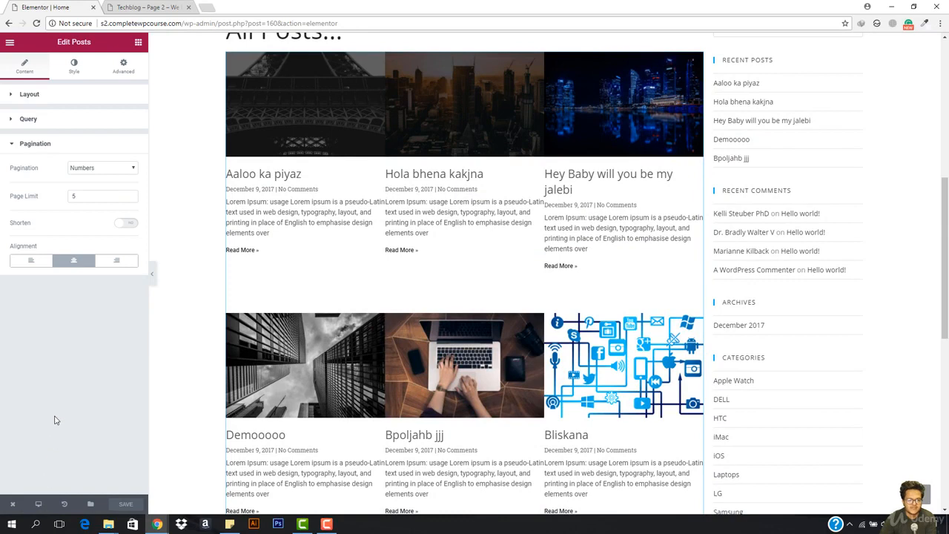
left_click(115, 173)
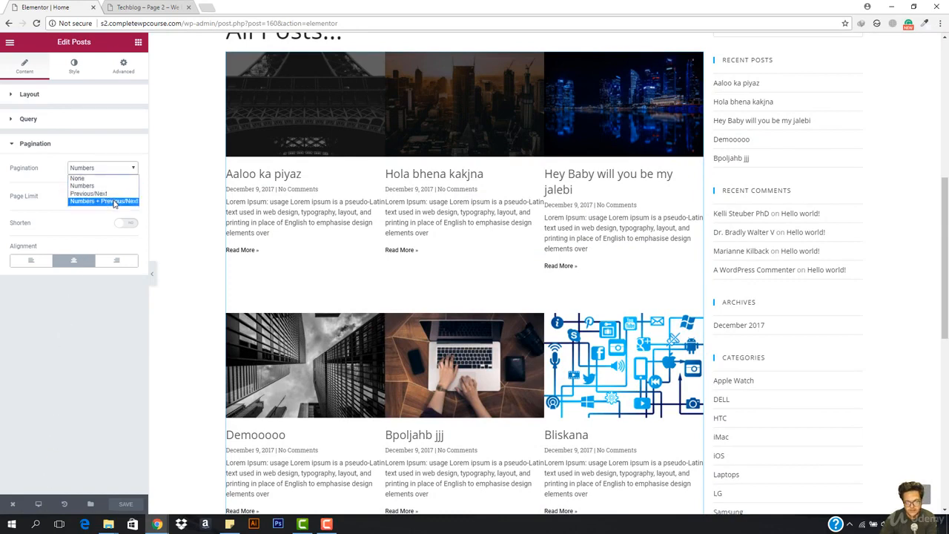
left_click(115, 201)
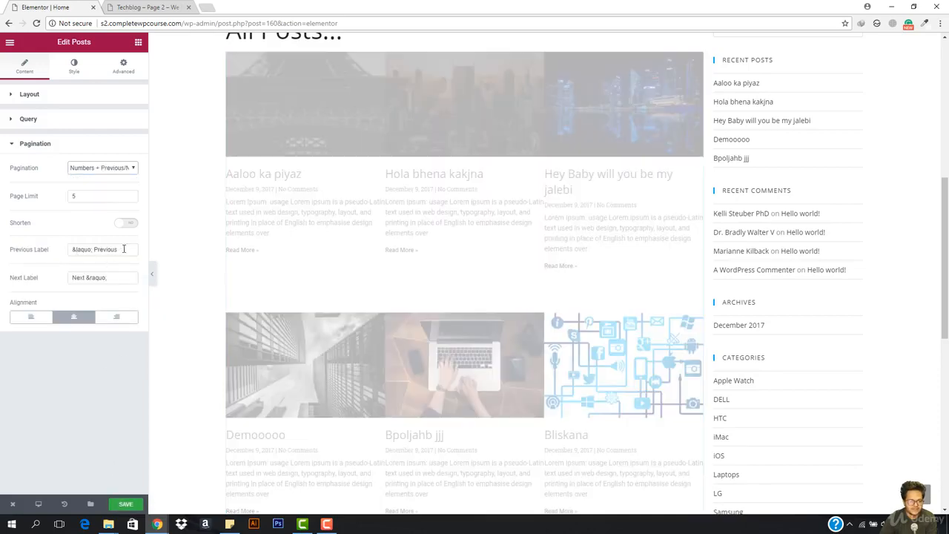
scroll(445, 333, "down", 7)
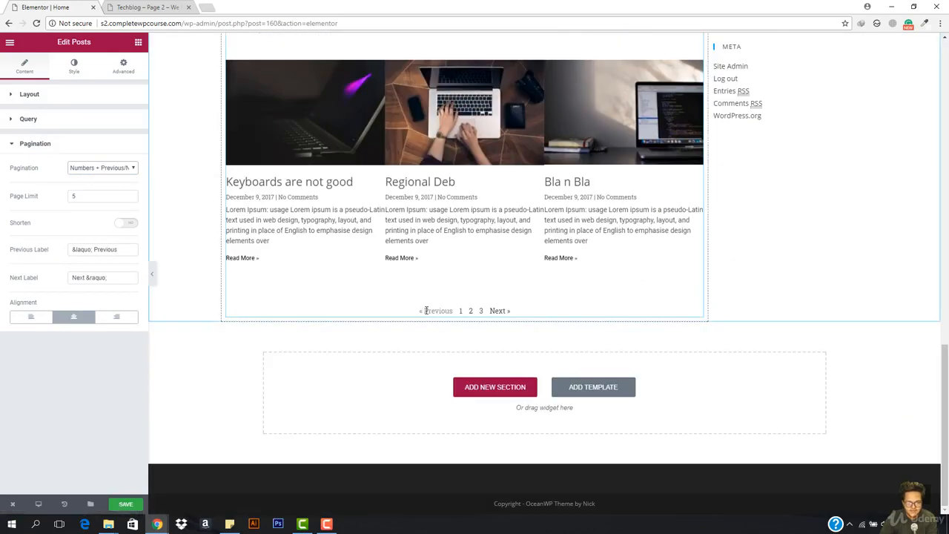
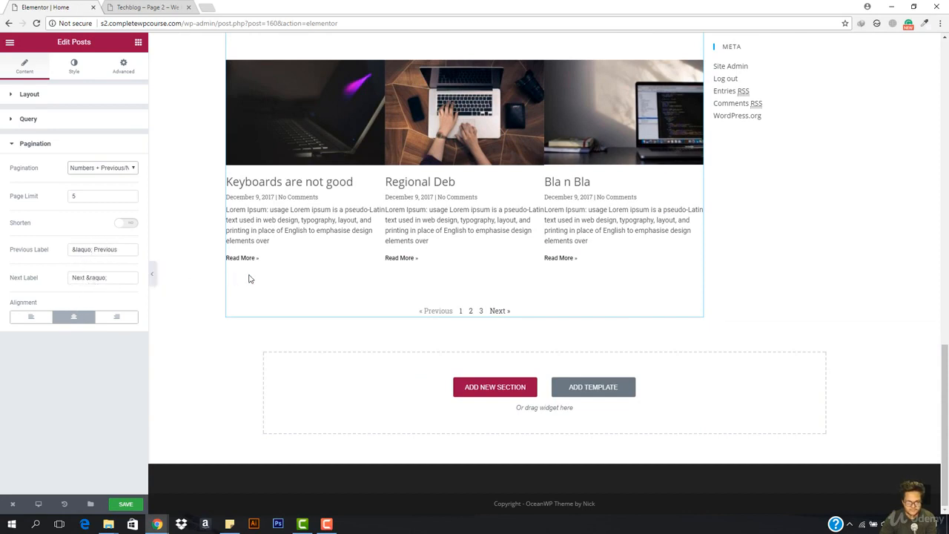
left_click_drag(84, 278, 73, 272)
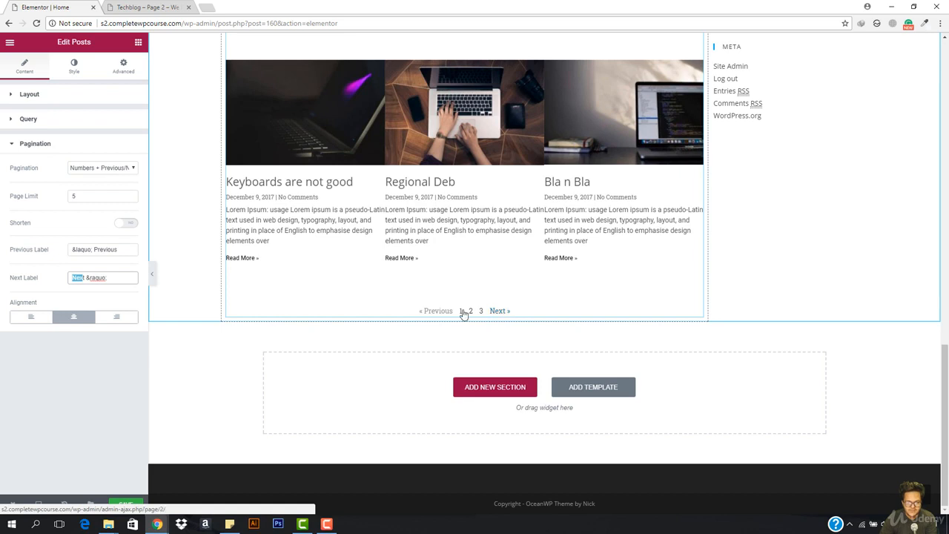
- Save the Home page and reload page 2 of the posts on the live Techblog site
left_click(137, 506)
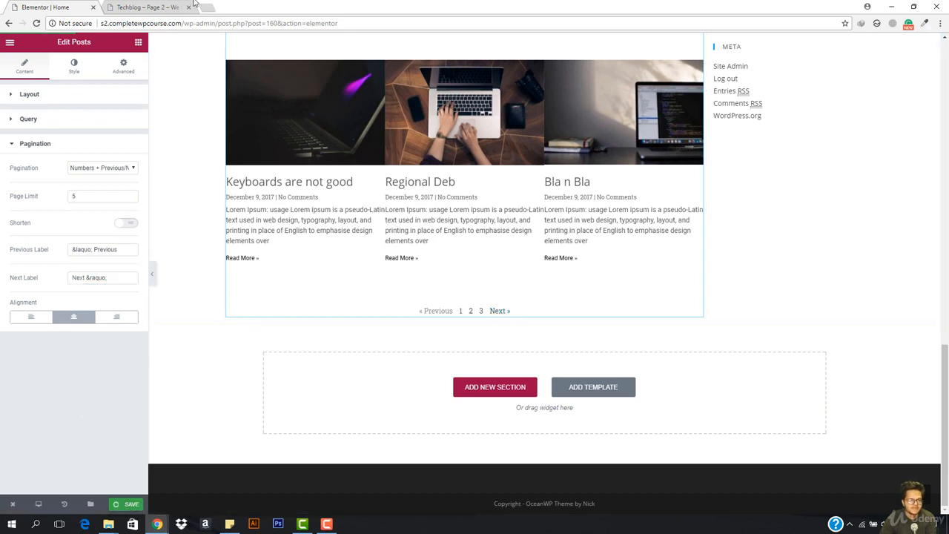
left_click(169, 8)
left_click(210, 23)
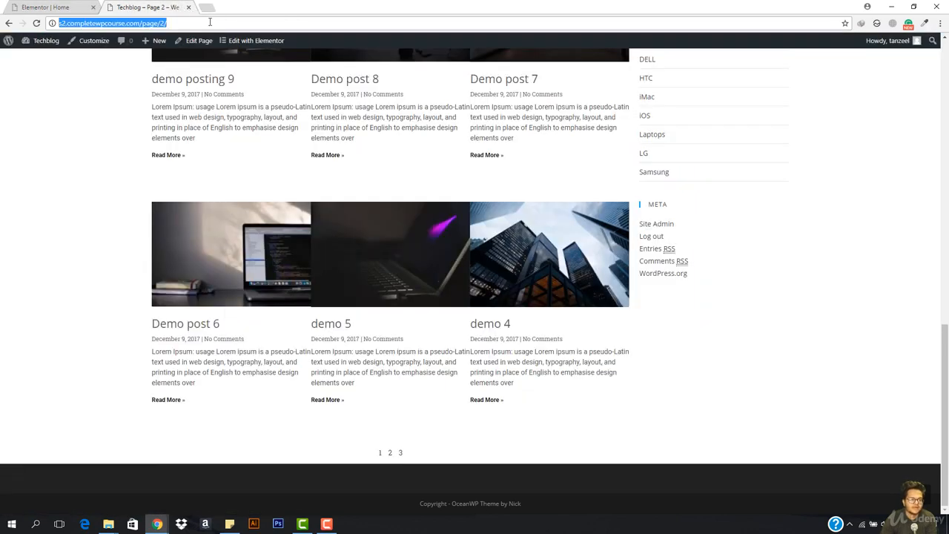
key("Return")
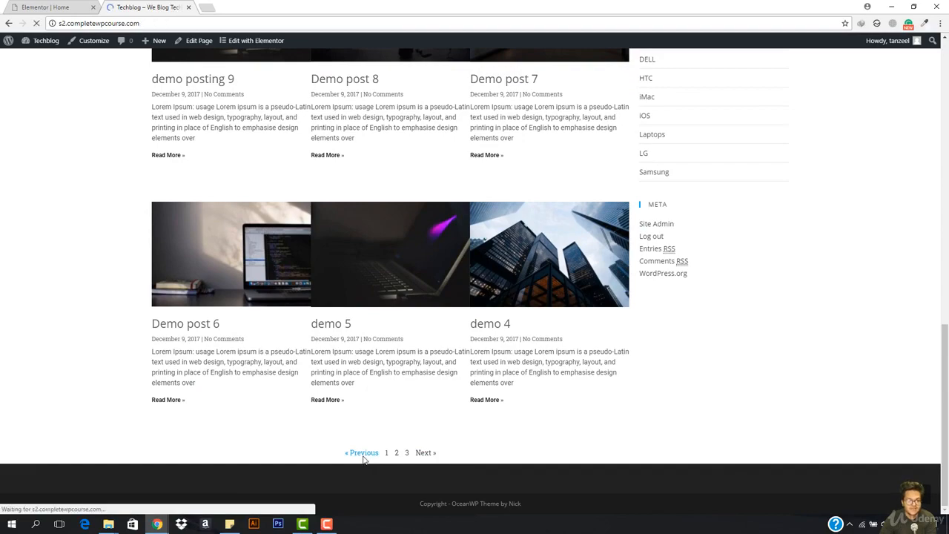
- Test the live grid's Previous and Next links, going back to the first page and forward to page 3
scroll(496, 228, "down", 4)
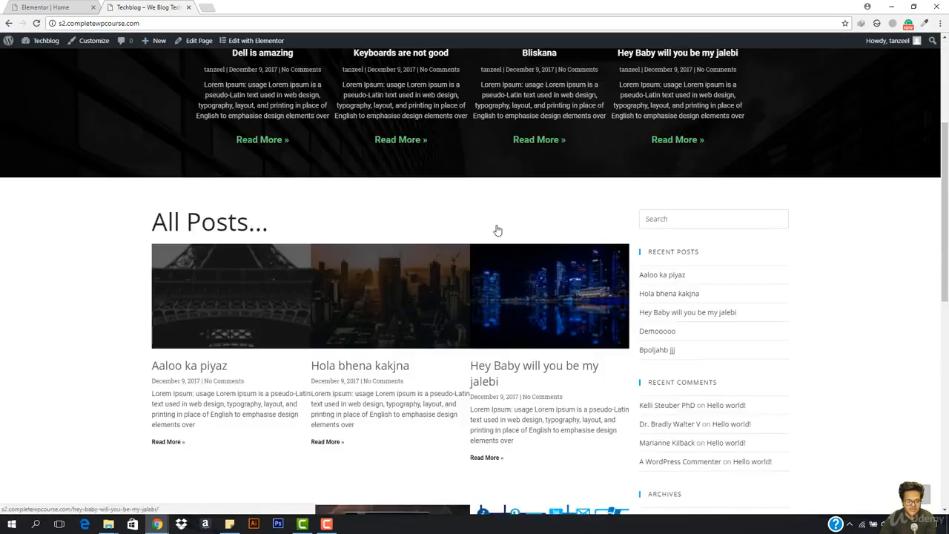
scroll(498, 249, "down", 7)
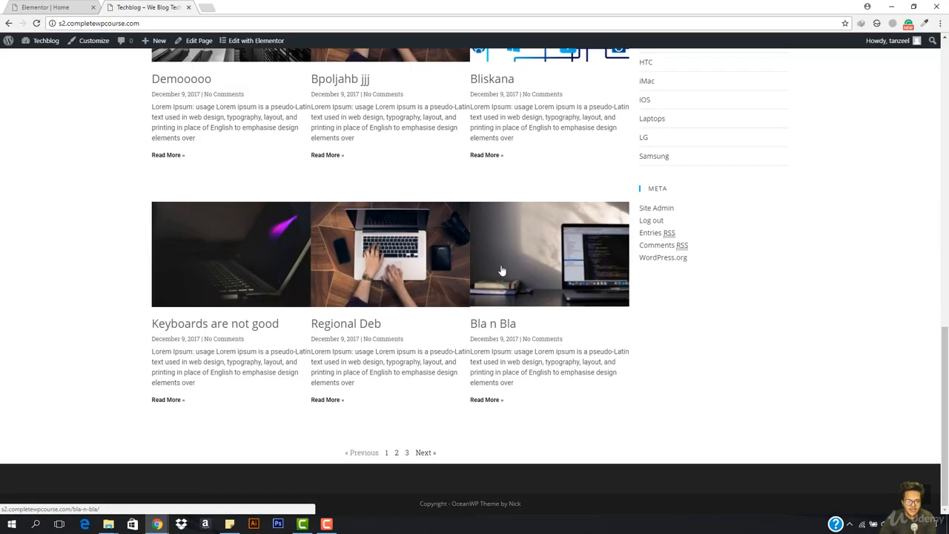
left_click(424, 454)
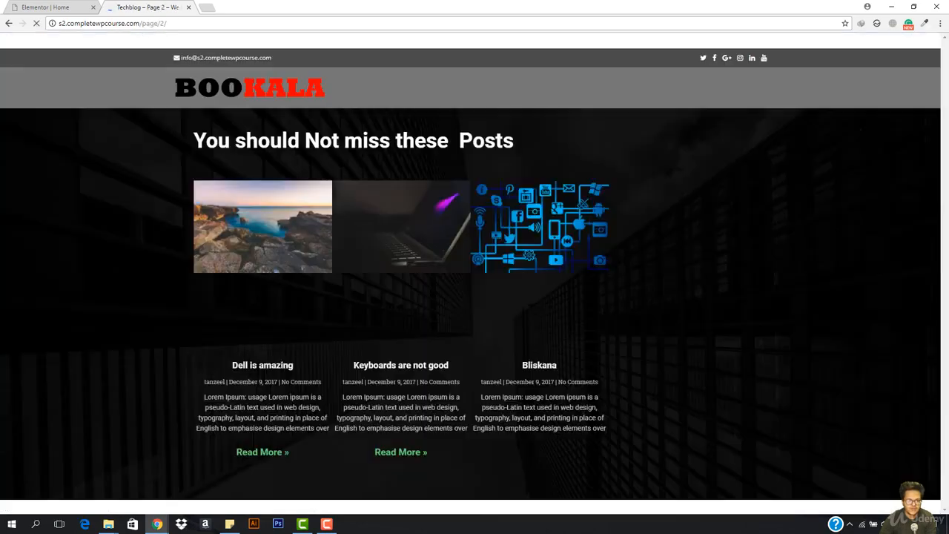
scroll(398, 335, "down", 10)
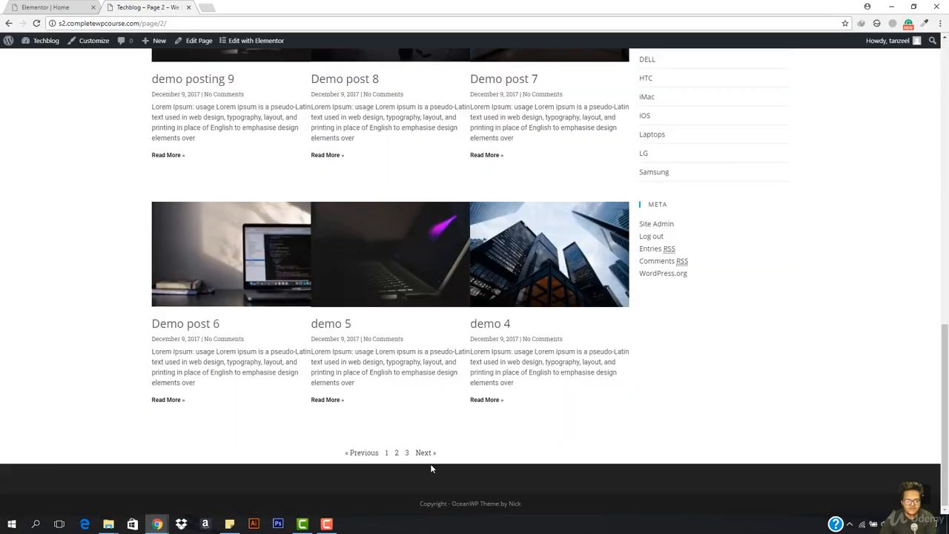
left_click(424, 453)
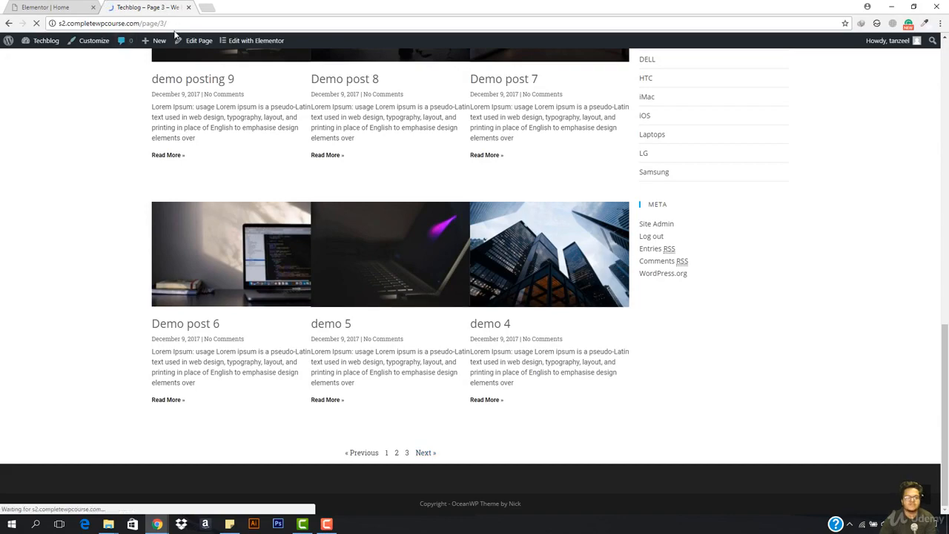
scroll(282, 210, "down", 10)
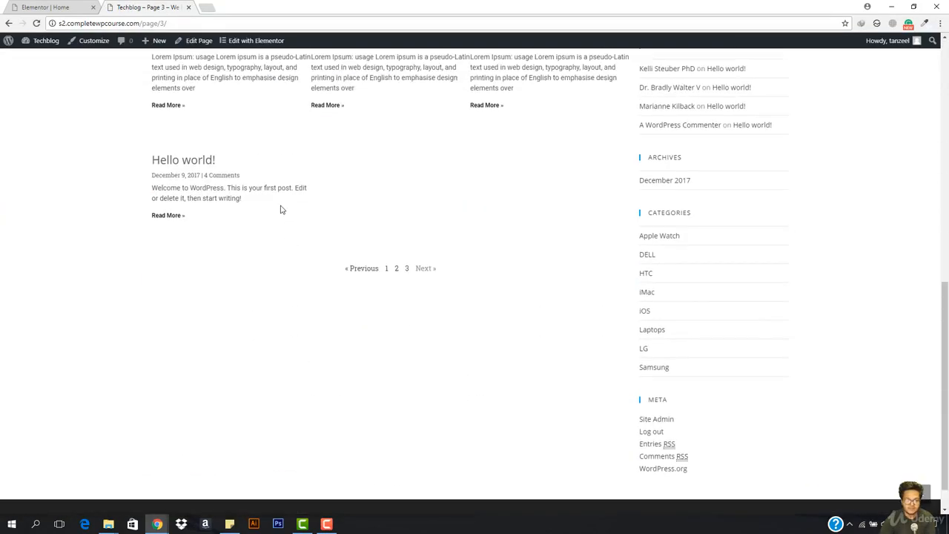
- Examine page 3 of the live site, including the banner, remaining posts, sidebar and pagination links
scroll(281, 210, "up", 2)
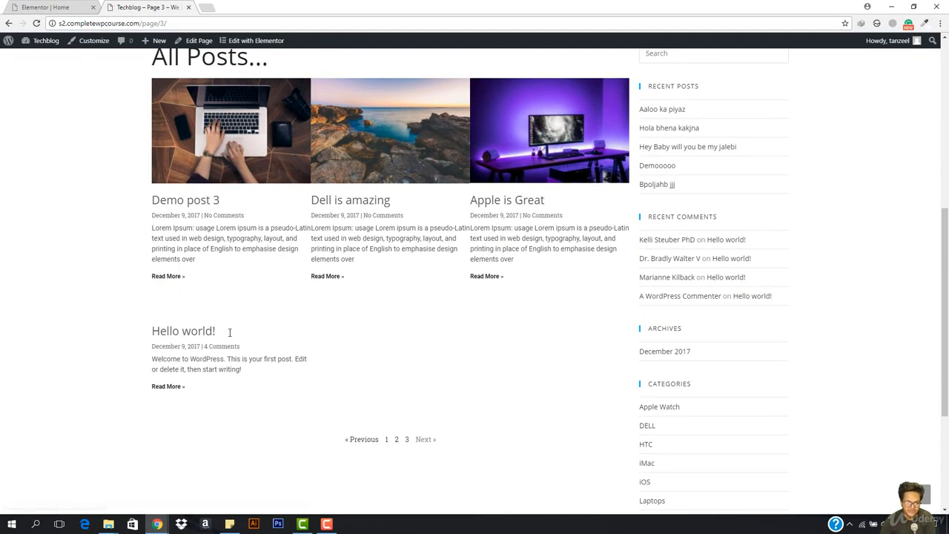
scroll(269, 290, "up", 1)
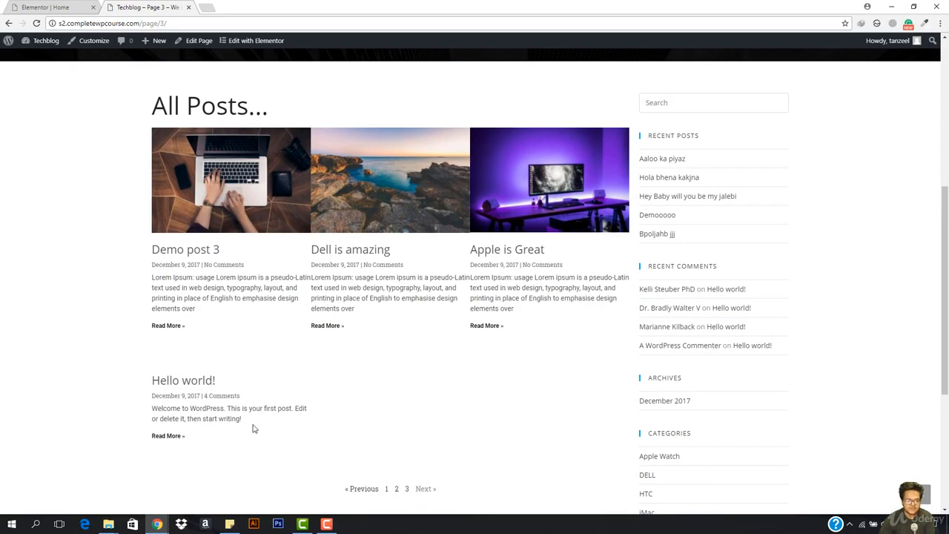
scroll(214, 383, "up", 5)
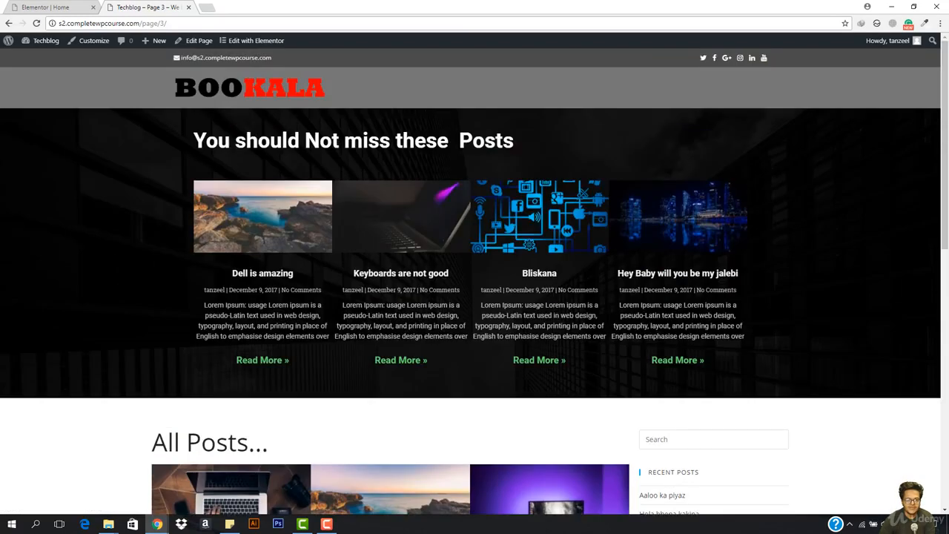
scroll(375, 307, "down", 10)
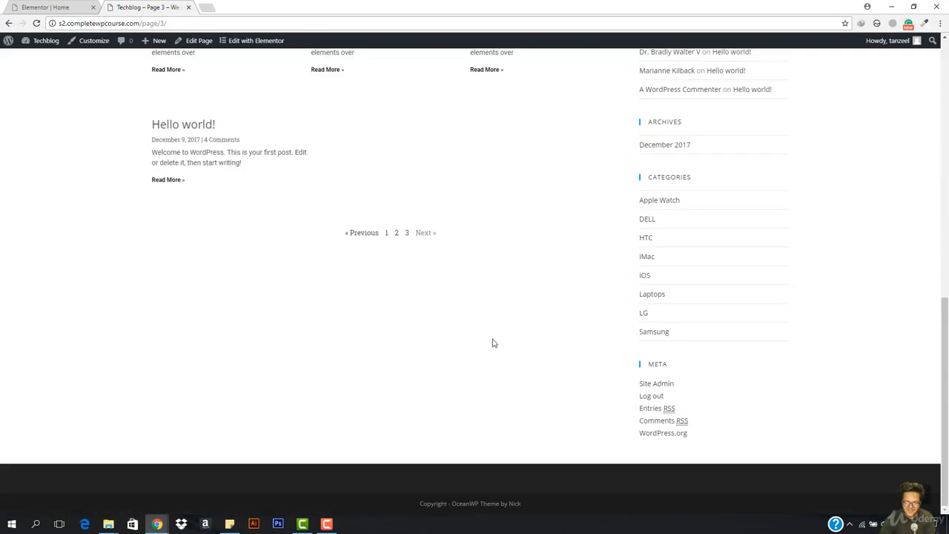
scroll(269, 320, "up", 8)
scroll(661, 318, "down", 4)
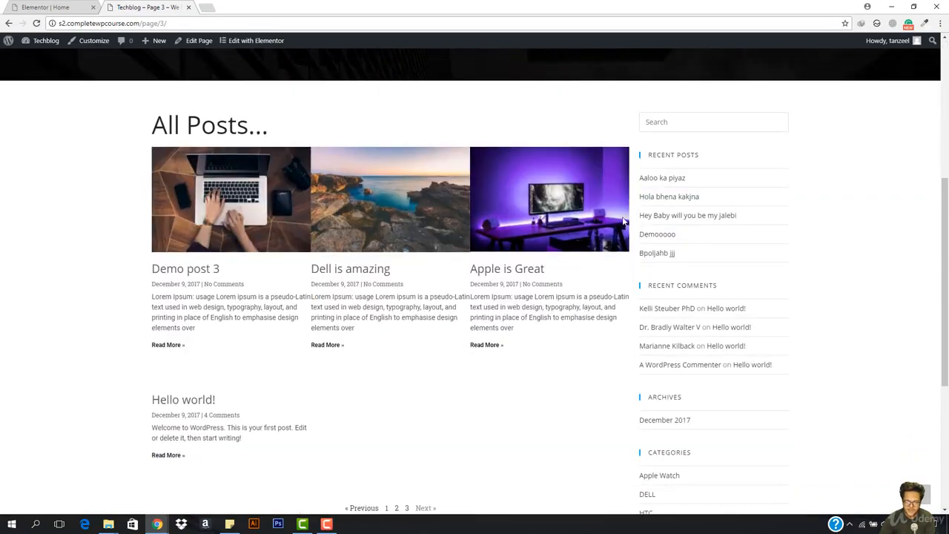
scroll(688, 272, "down", 4)
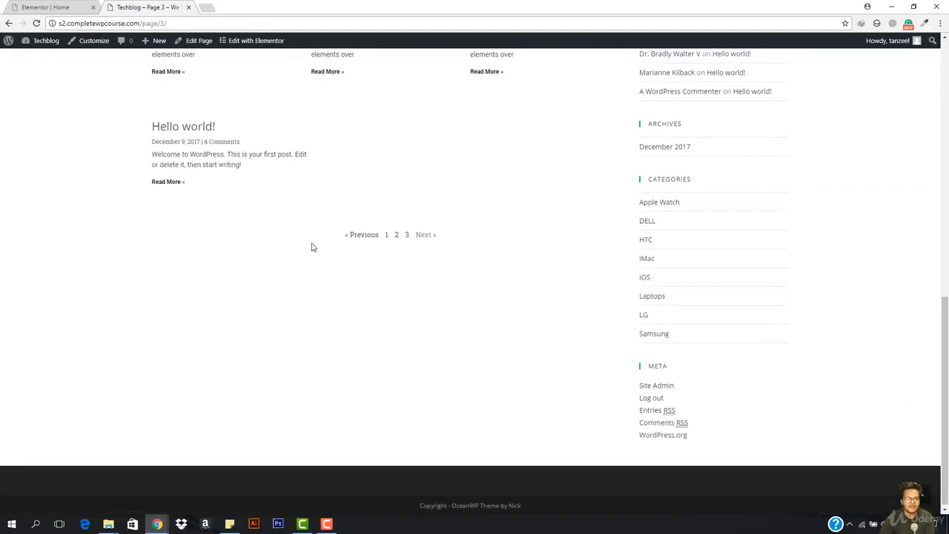
scroll(312, 245, "up", 8)
- Go back to the live home page through the site logo and view the pagination below the All Posts grid
left_click(219, 95)
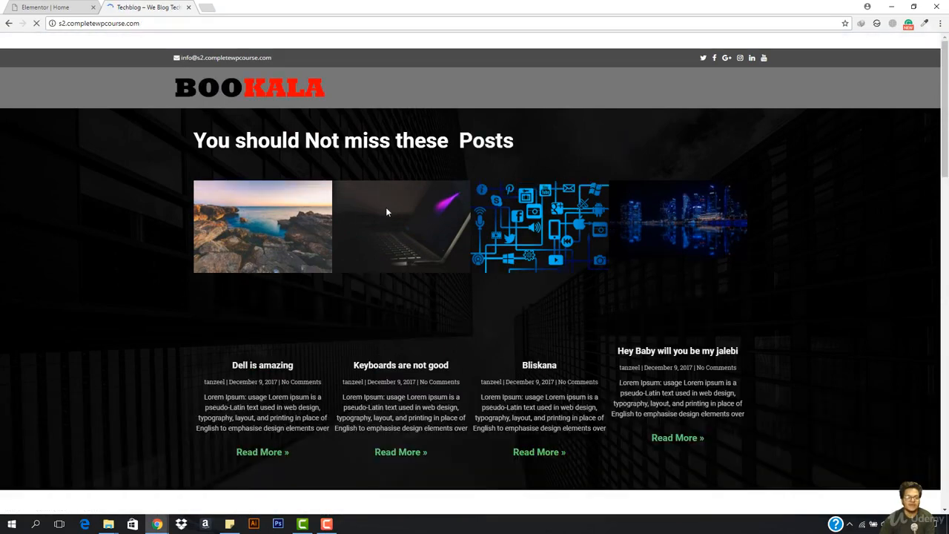
scroll(386, 237, "down", 15)
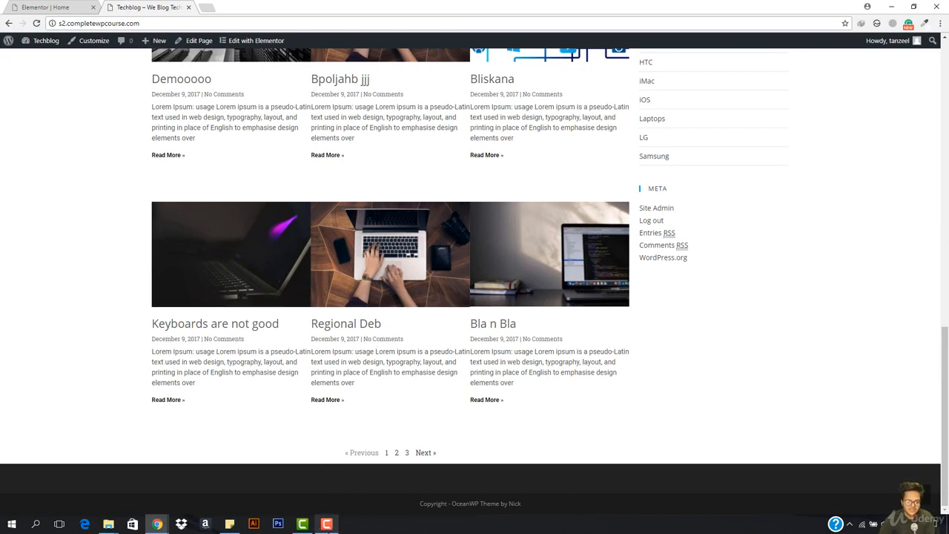
mouse_move(327, 523)
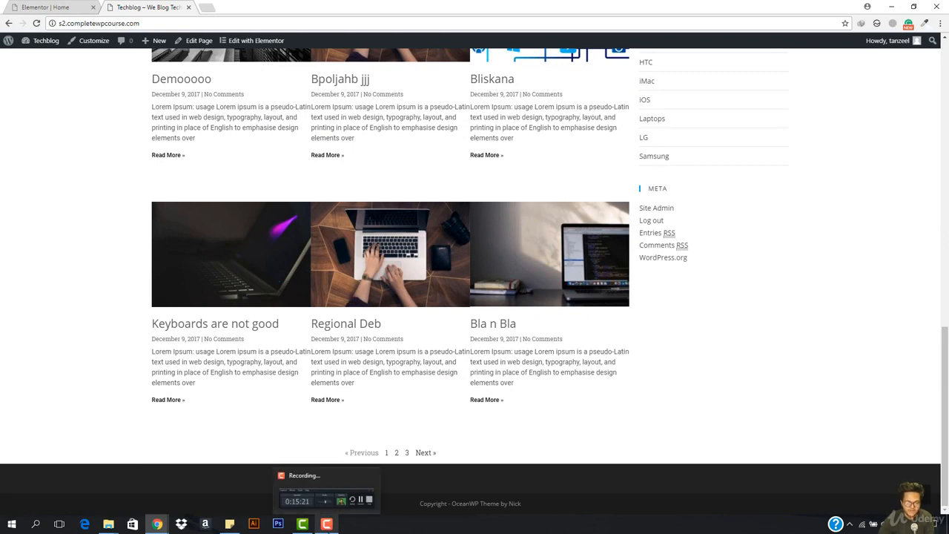